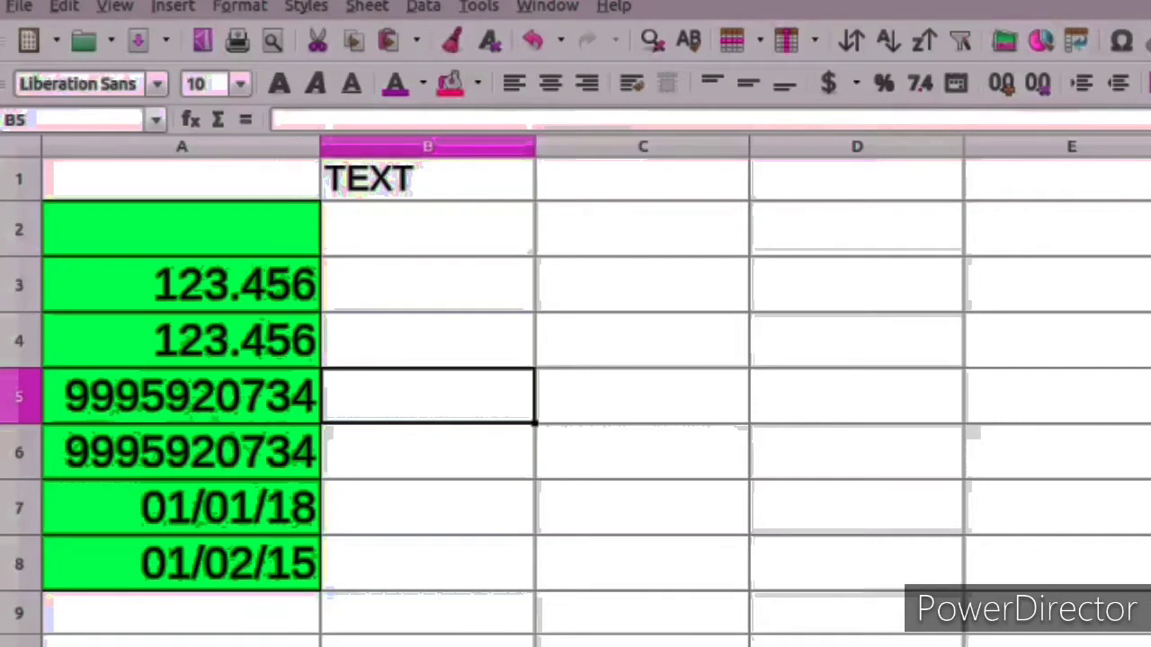
Enter the formula =TEXT(A3,"000.00") in cell B3 to convert the number in A3 to text with two decimals.
{"action": "left_click", "coordinate": [393, 299]}
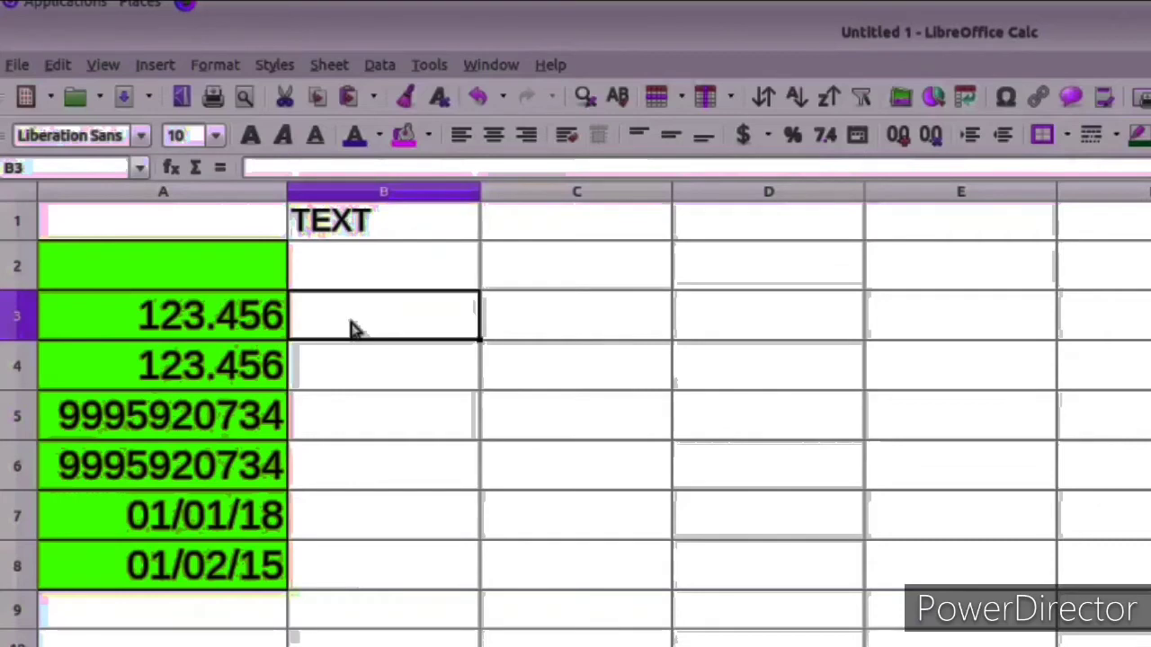
{"action": "type", "text": "="}
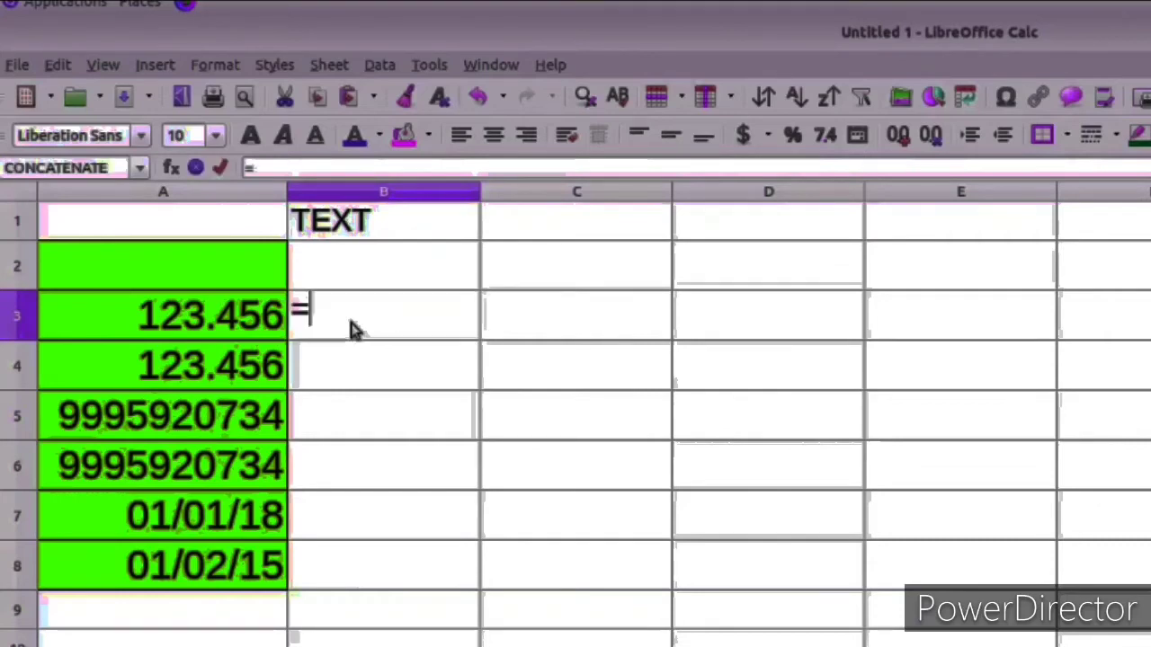
{"action": "type", "text": "TEXT"}
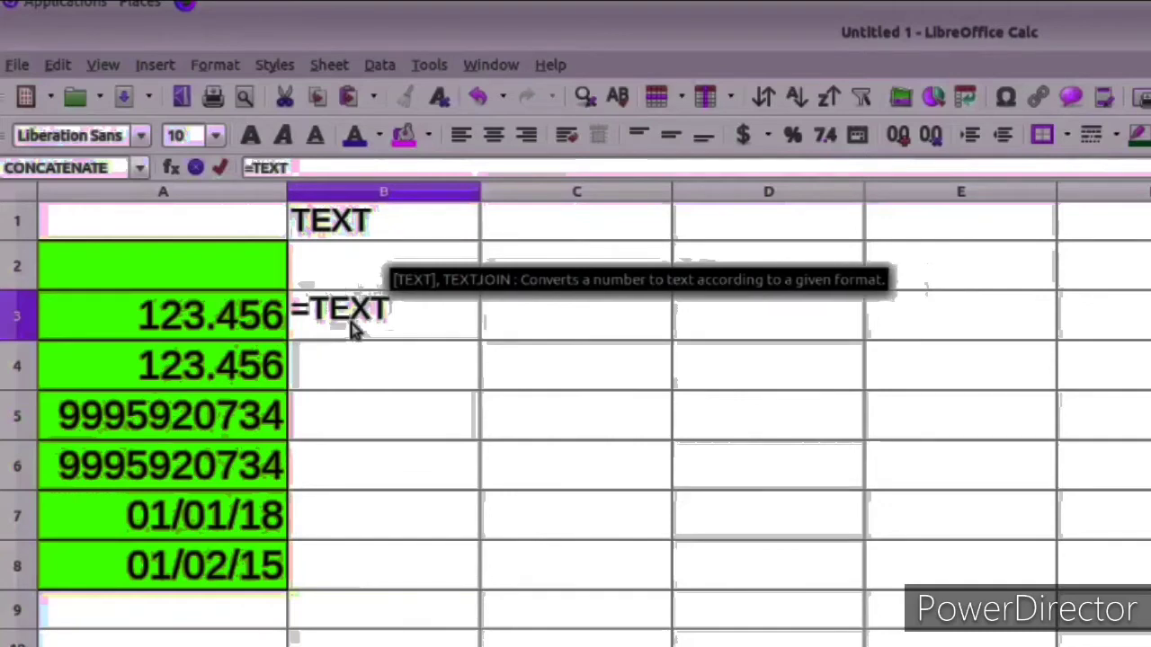
{"action": "key", "text": "Return"}
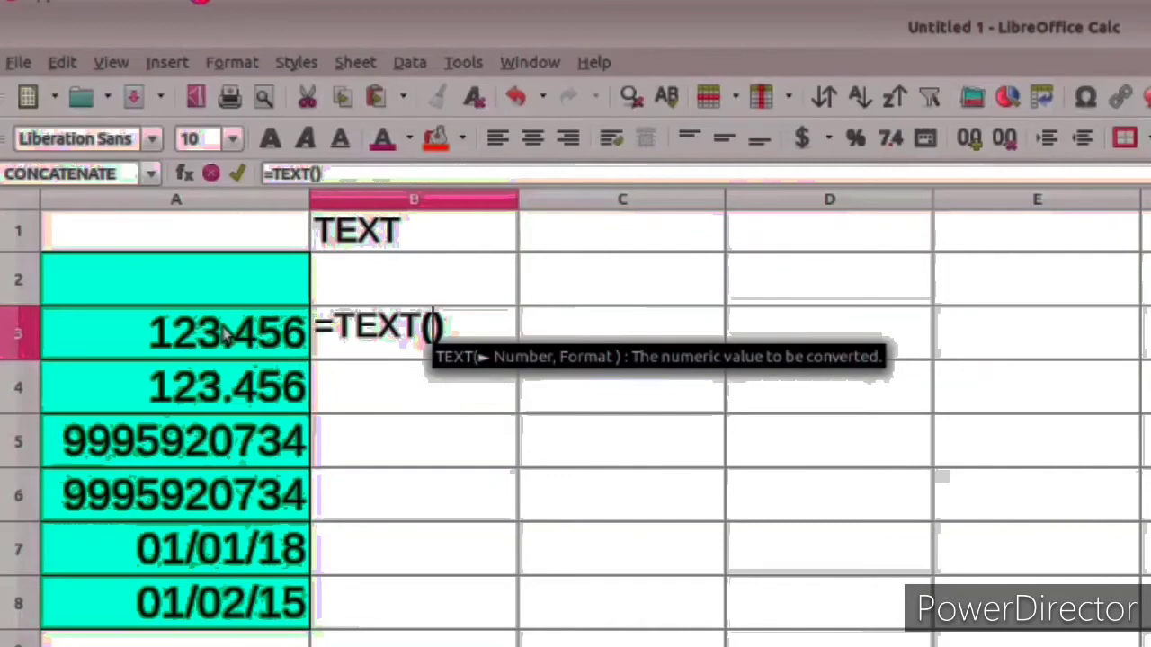
{"action": "left_click", "coordinate": [227, 334]}
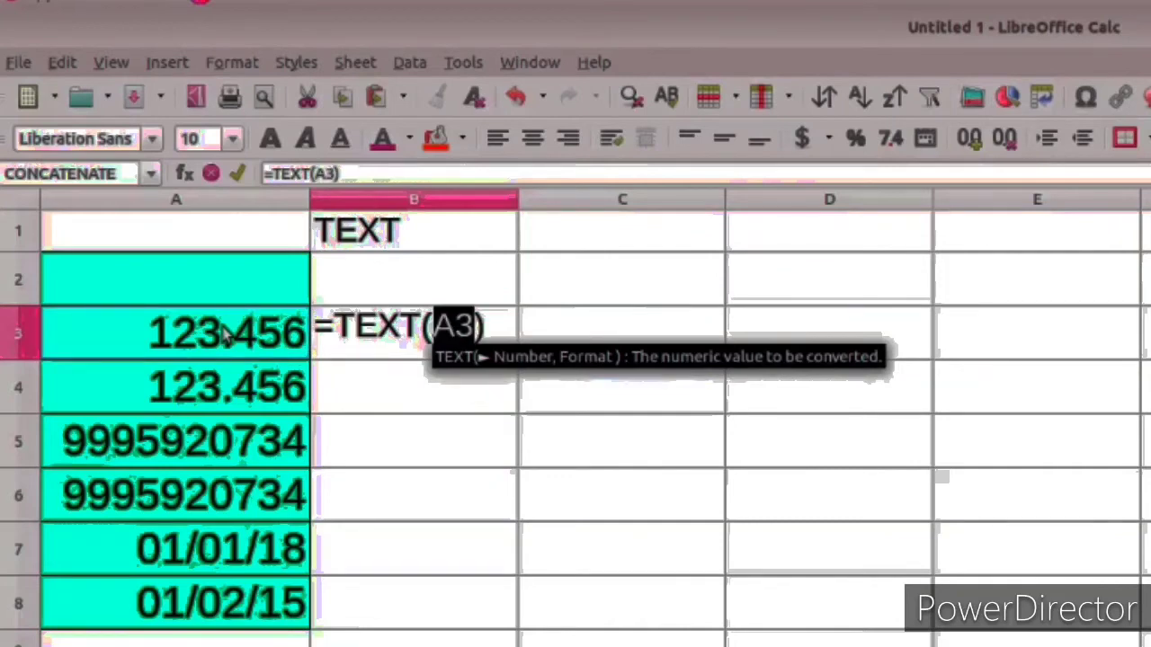
{"action": "type", "text": ","}
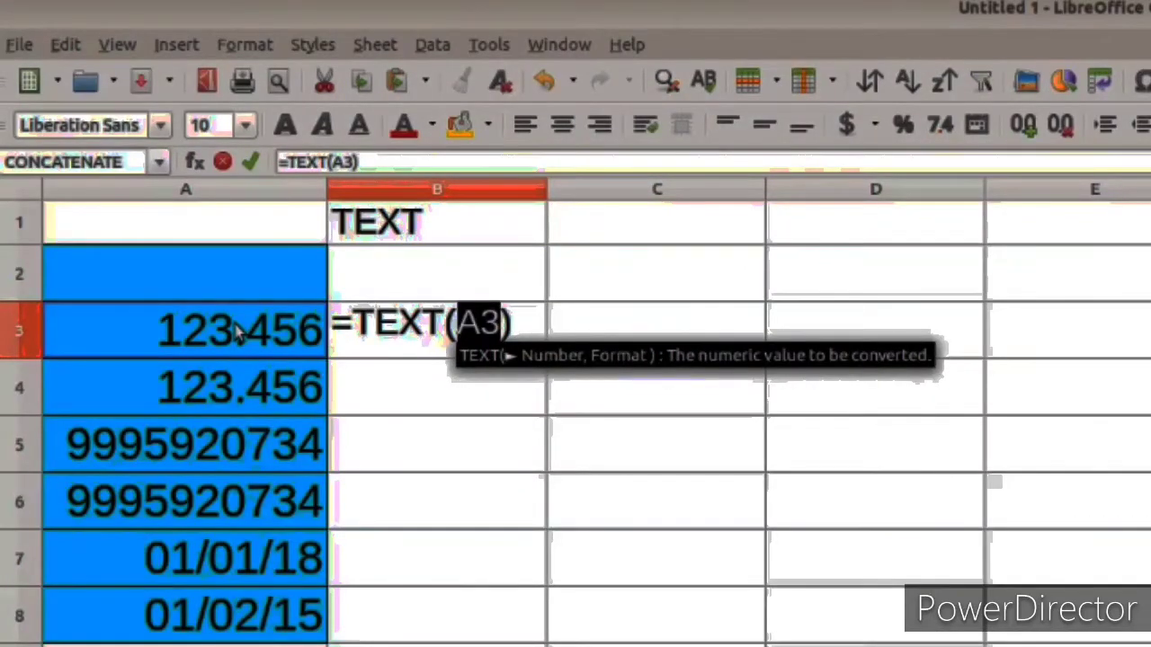
{"action": "type", "text": ","}
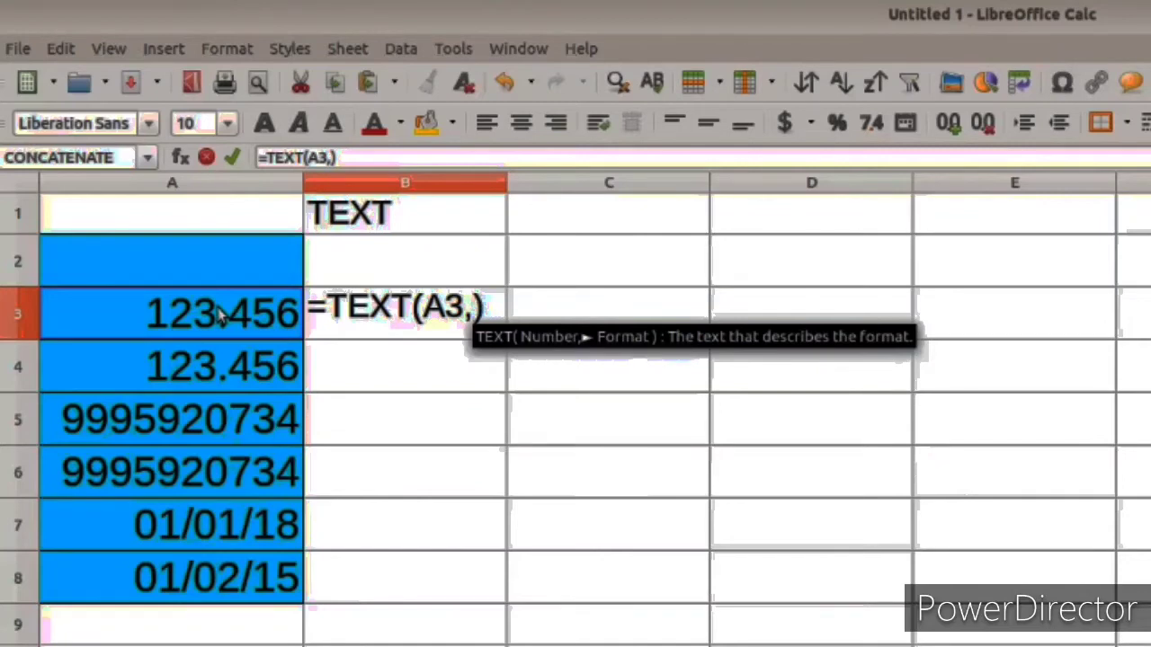
{"action": "type", "text": "\""}
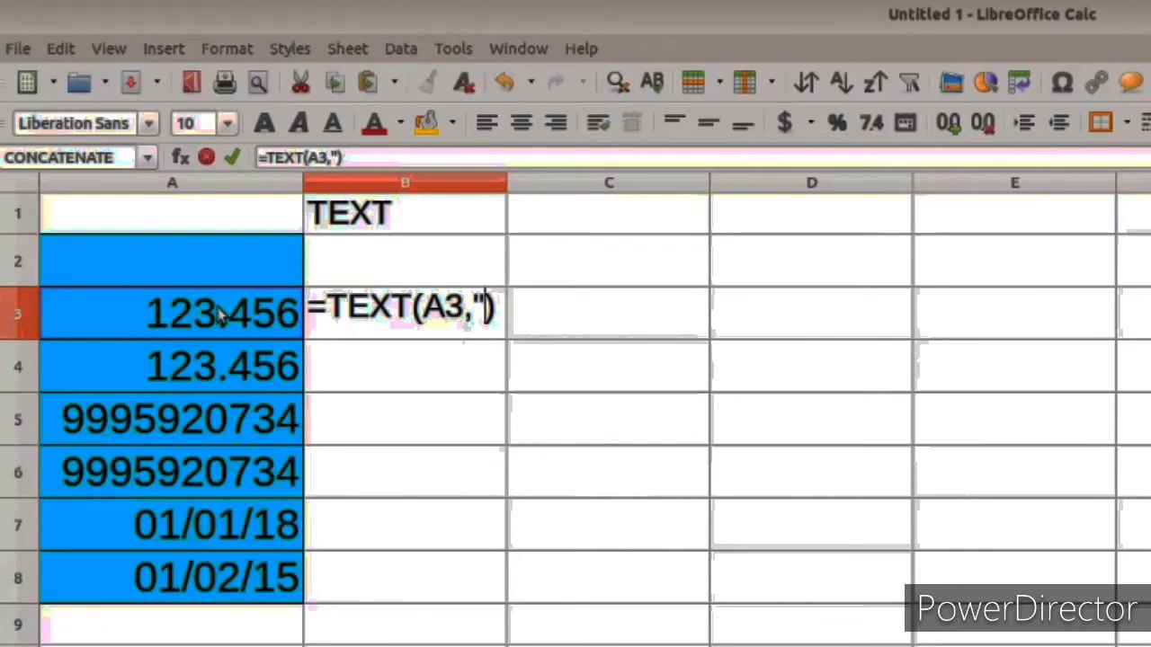
{"action": "type", "text": "000"}
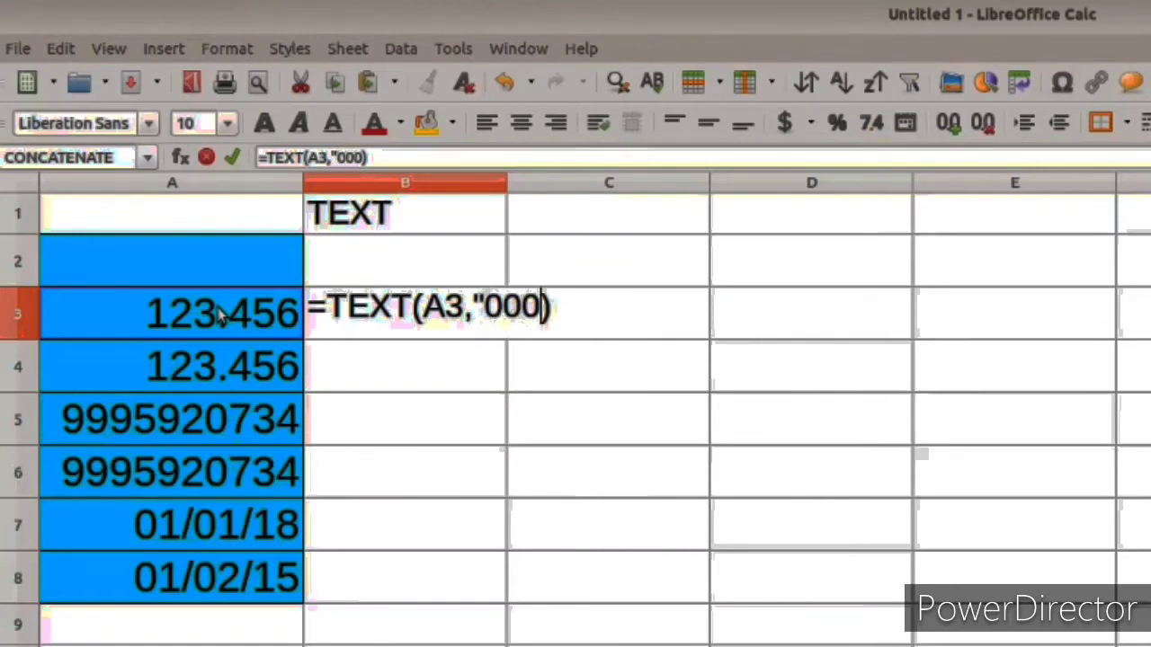
{"action": "type", "text": "."}
{"action": "type", "text": "00"}
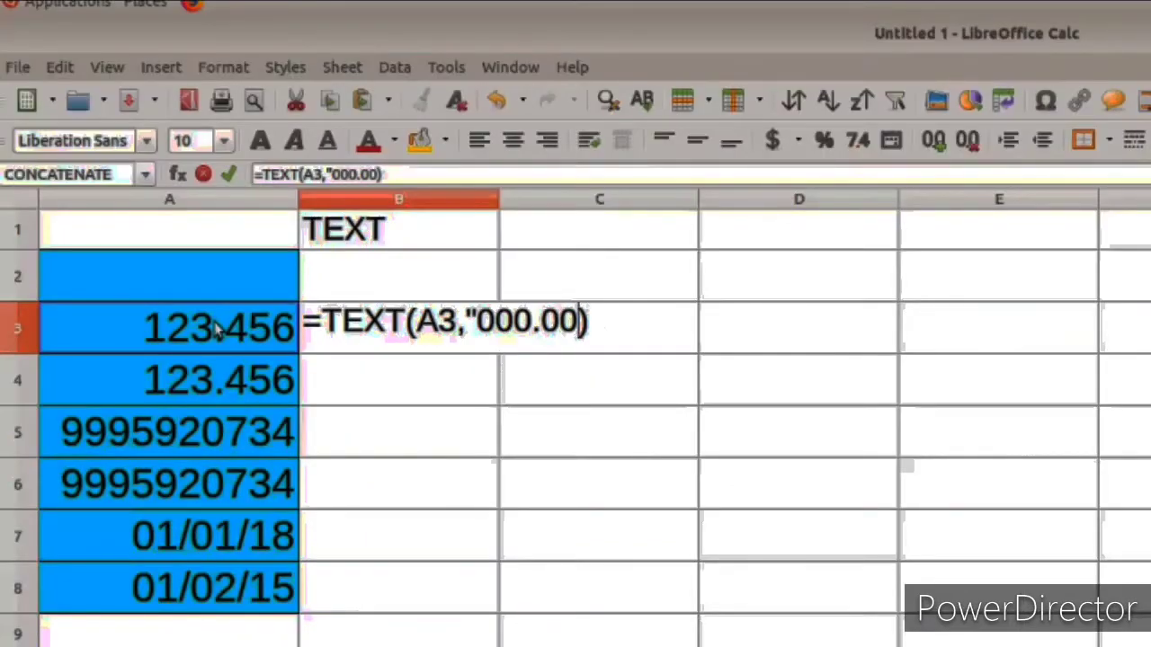
{"action": "type", "text": "\""}
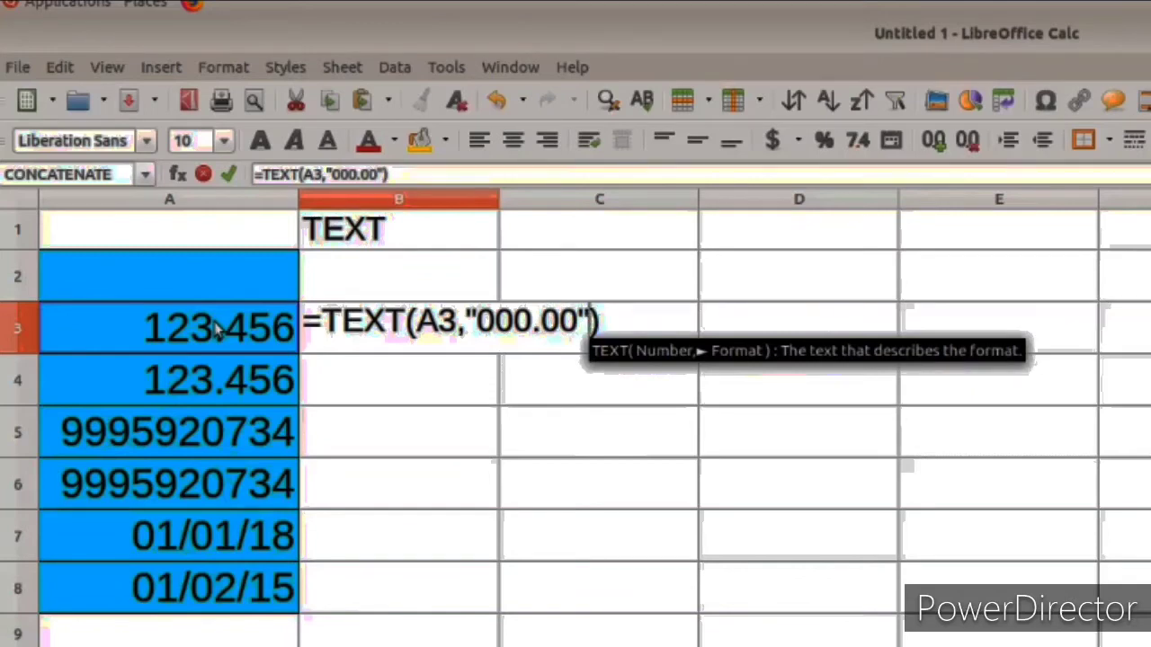
{"action": "key", "text": "Return"}
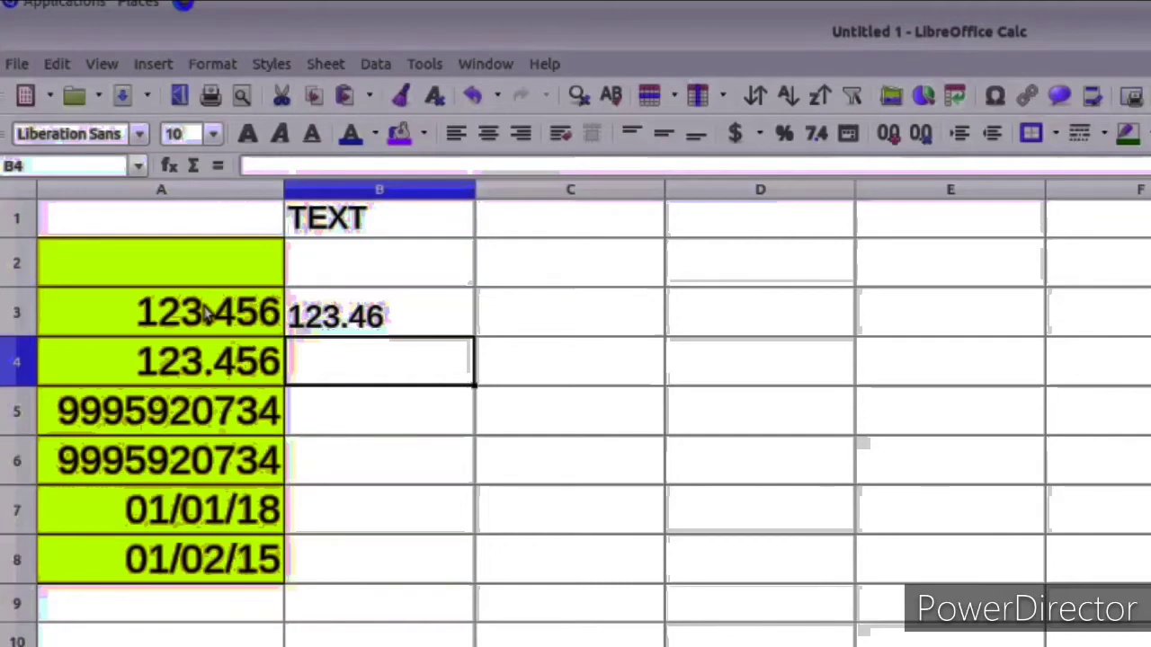
Enter the formula =TEXT(A4,"###.##") in cell B4 to convert A4 to text using hash placeholders.
{"action": "type", "text": "="}
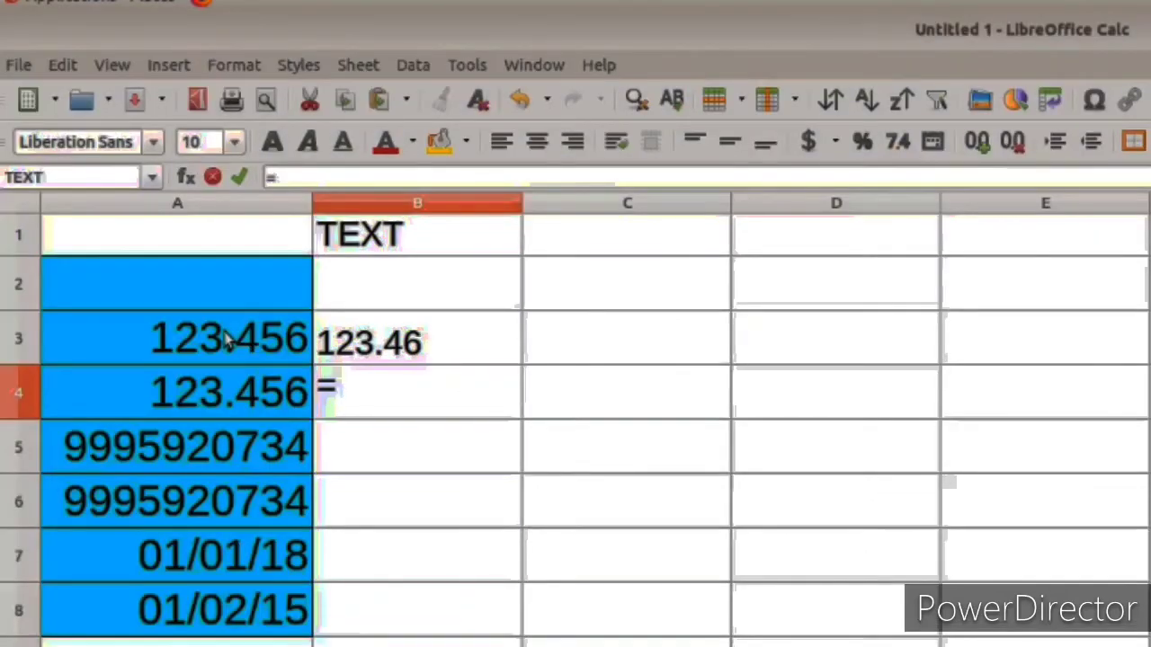
{"action": "key", "text": "BackSpace"}
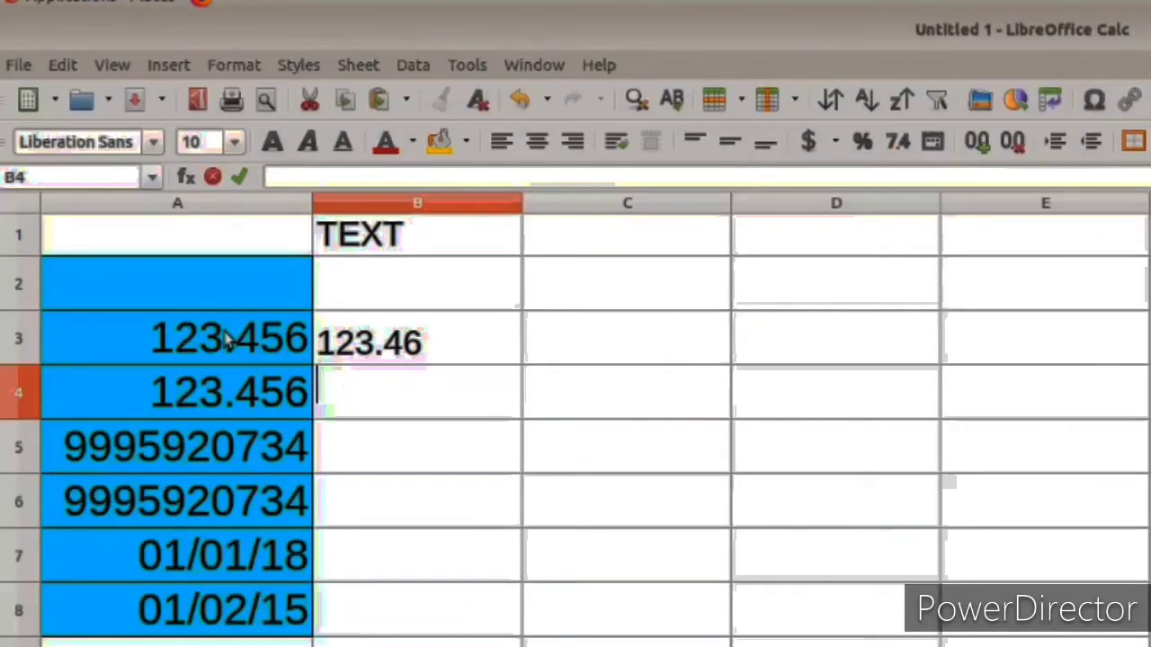
{"action": "type", "text": "="}
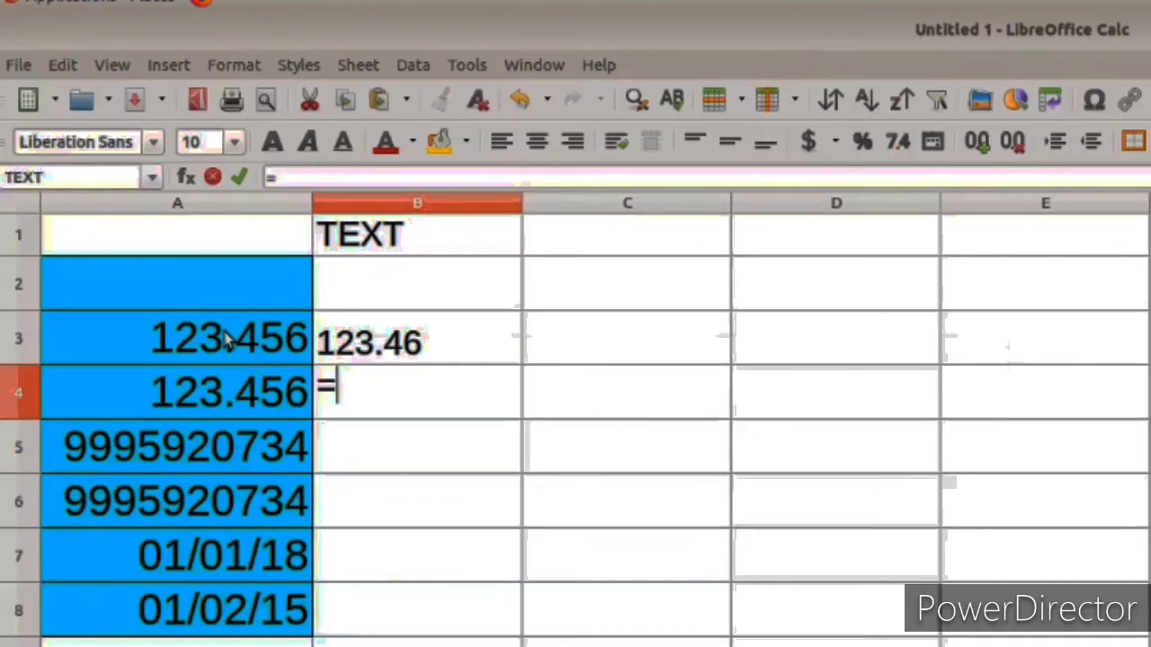
{"action": "type", "text": "TEXT"}
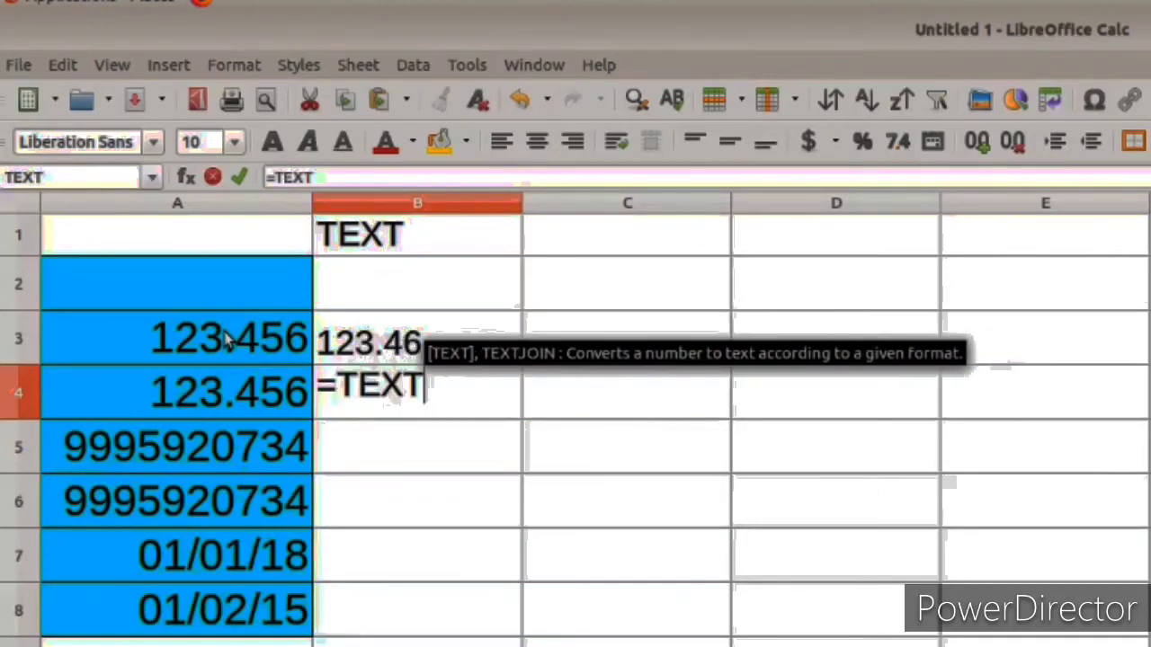
{"action": "type", "text": "("}
{"action": "left_click", "coordinate": [183, 401]}
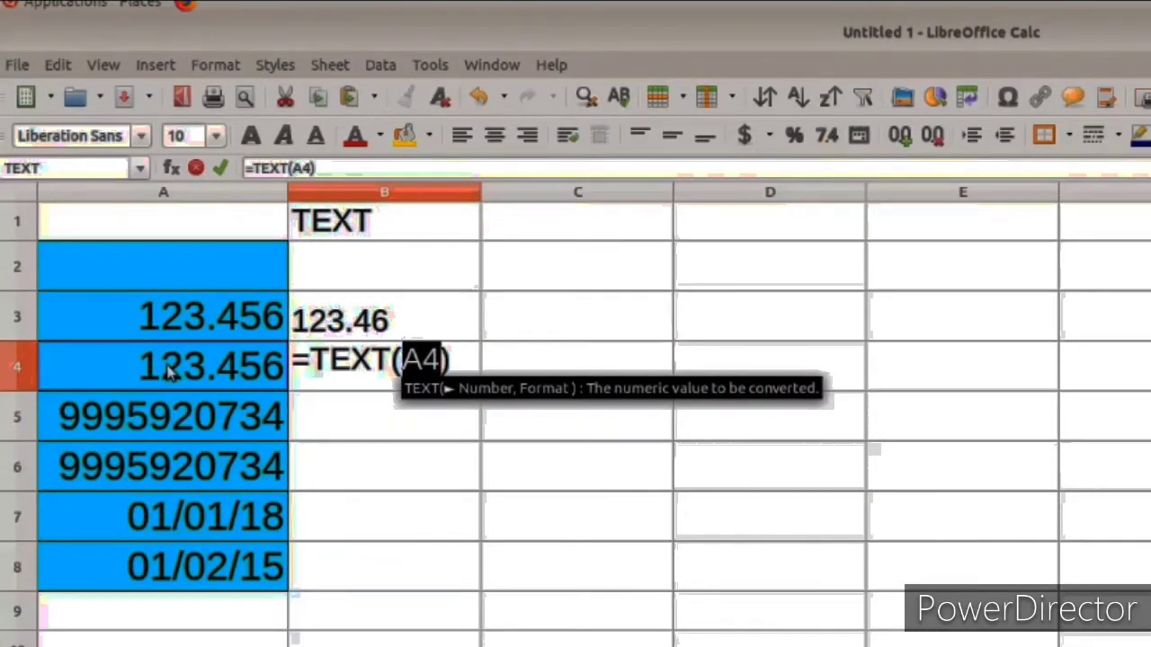
{"action": "type", "text": ","}
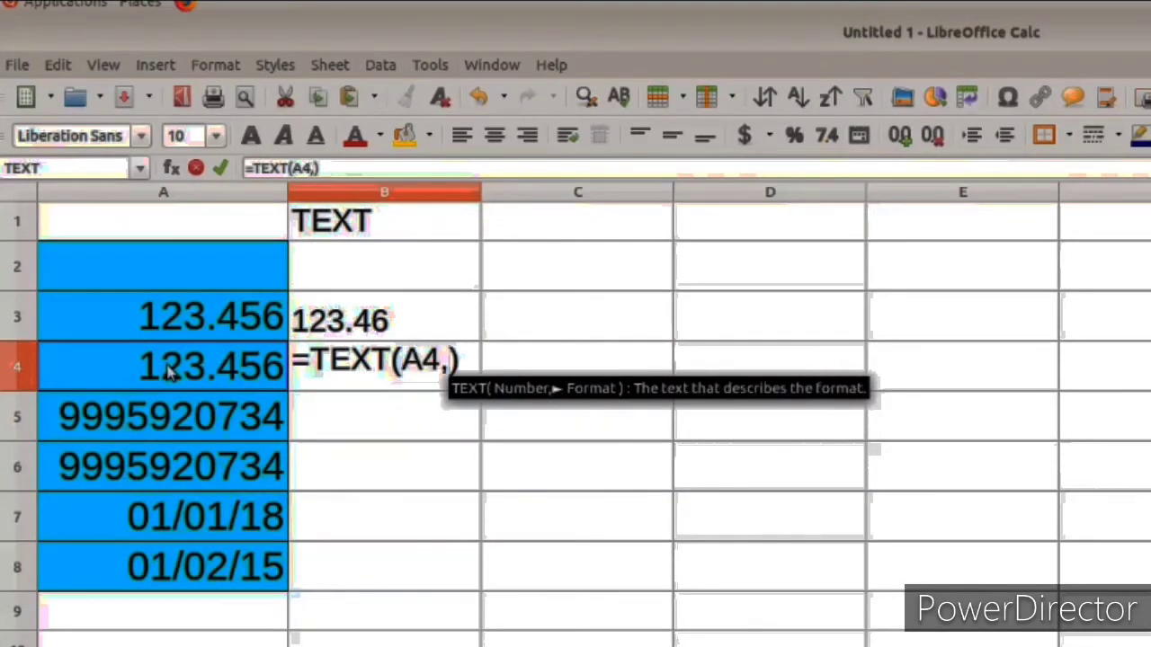
{"action": "type", "text": "\""}
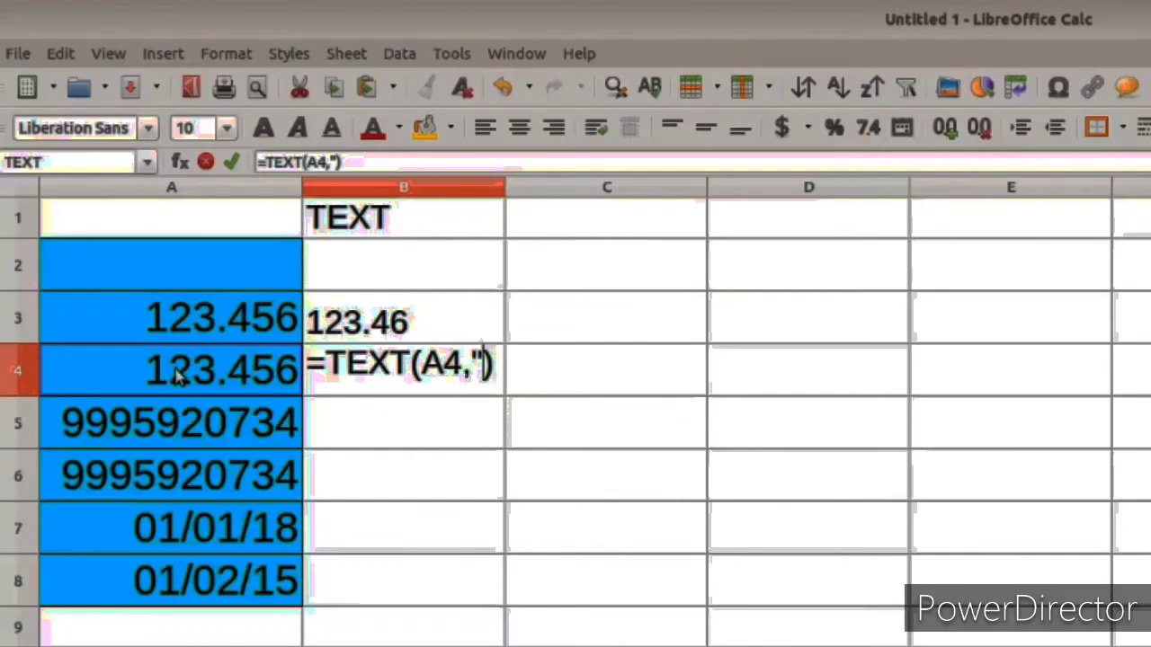
{"action": "type", "text": "##"}
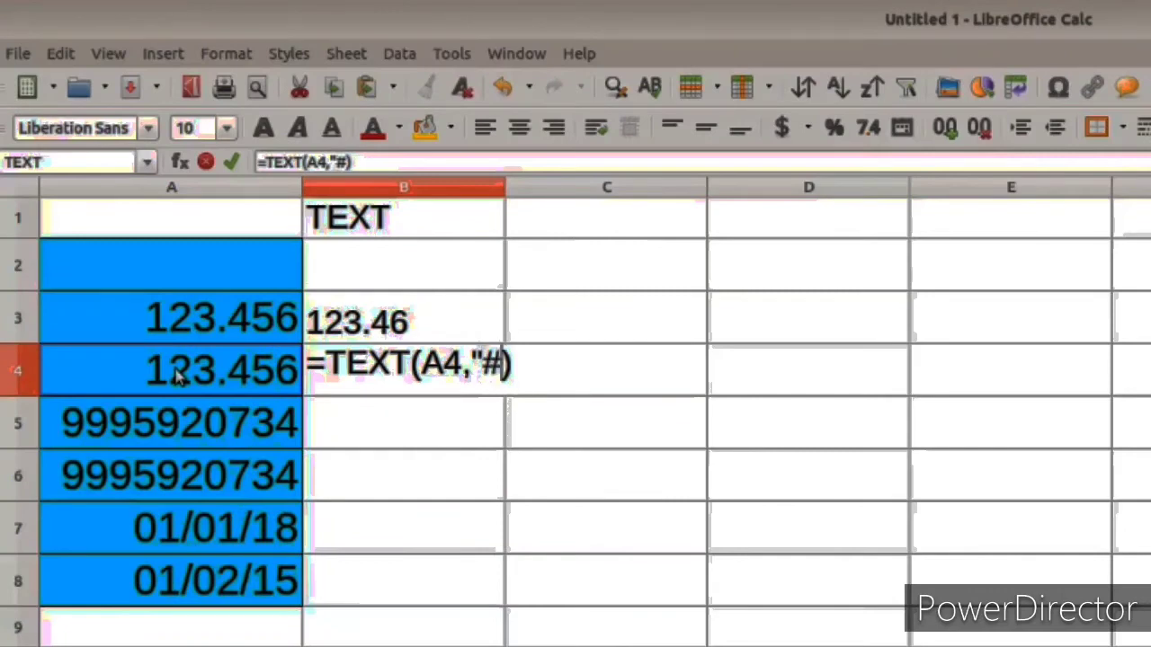
{"action": "type", "text": "#"}
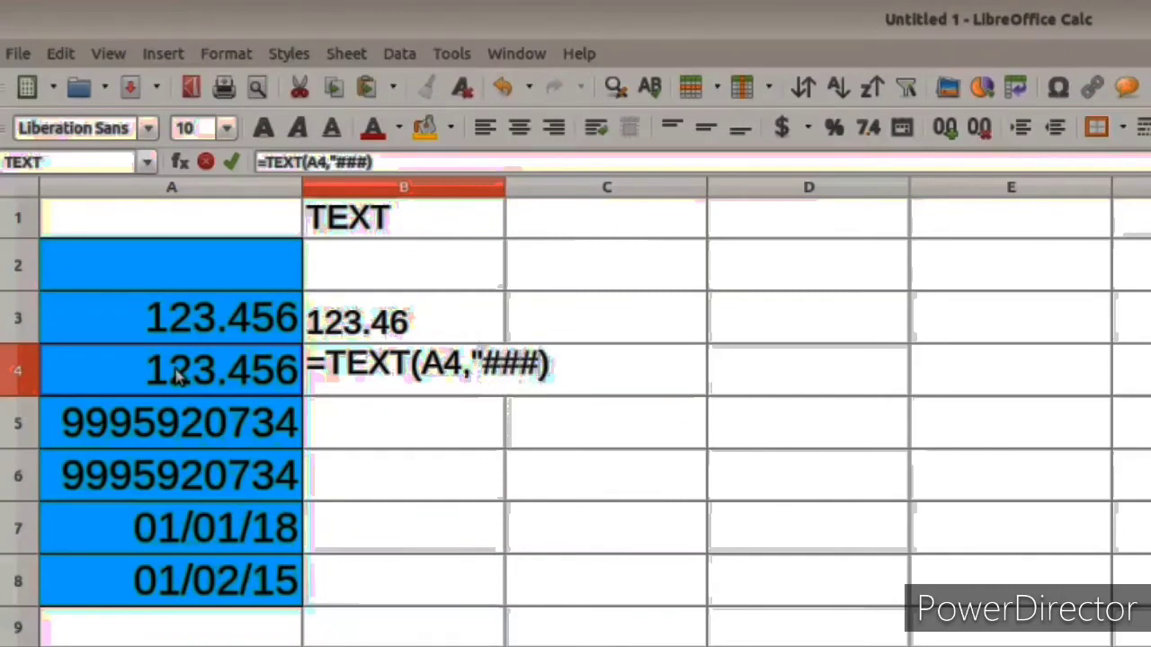
{"action": "type", "text": "."}
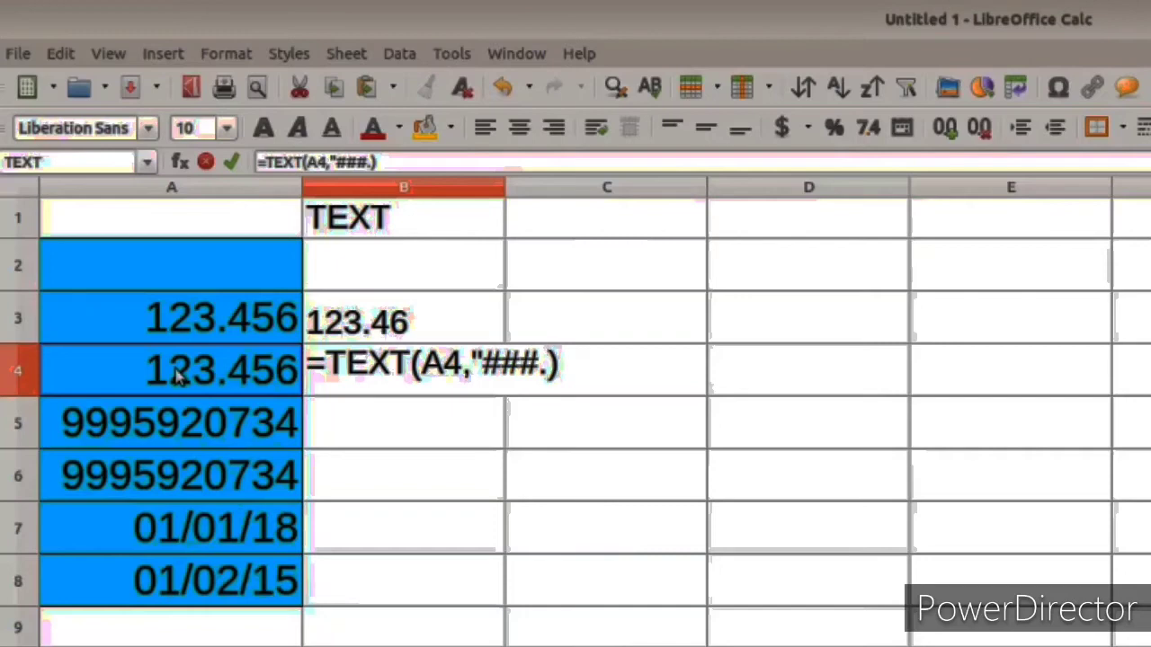
{"action": "type", "text": "##\""}
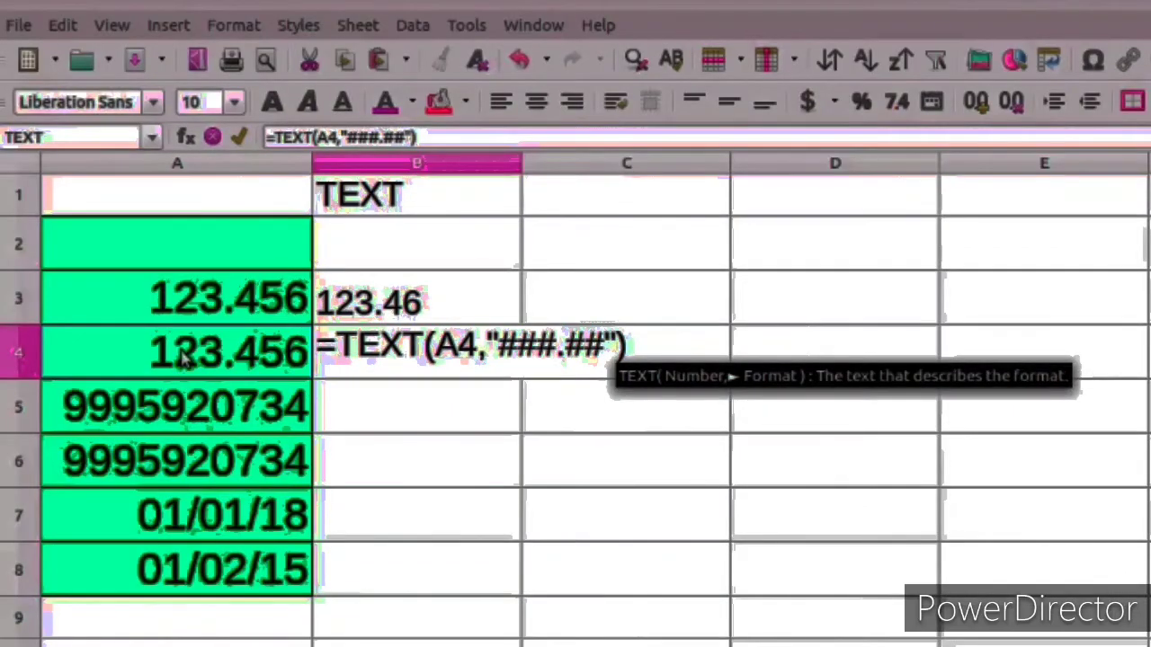
{"action": "key", "text": "Return"}
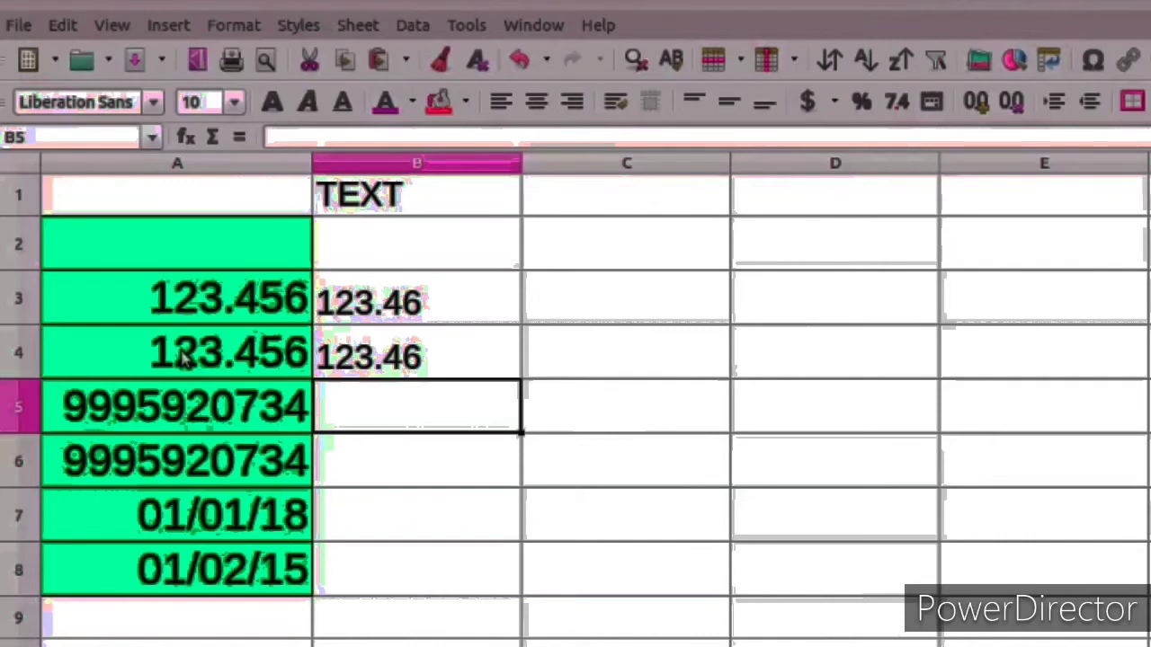
{"action": "type", "text": "="}
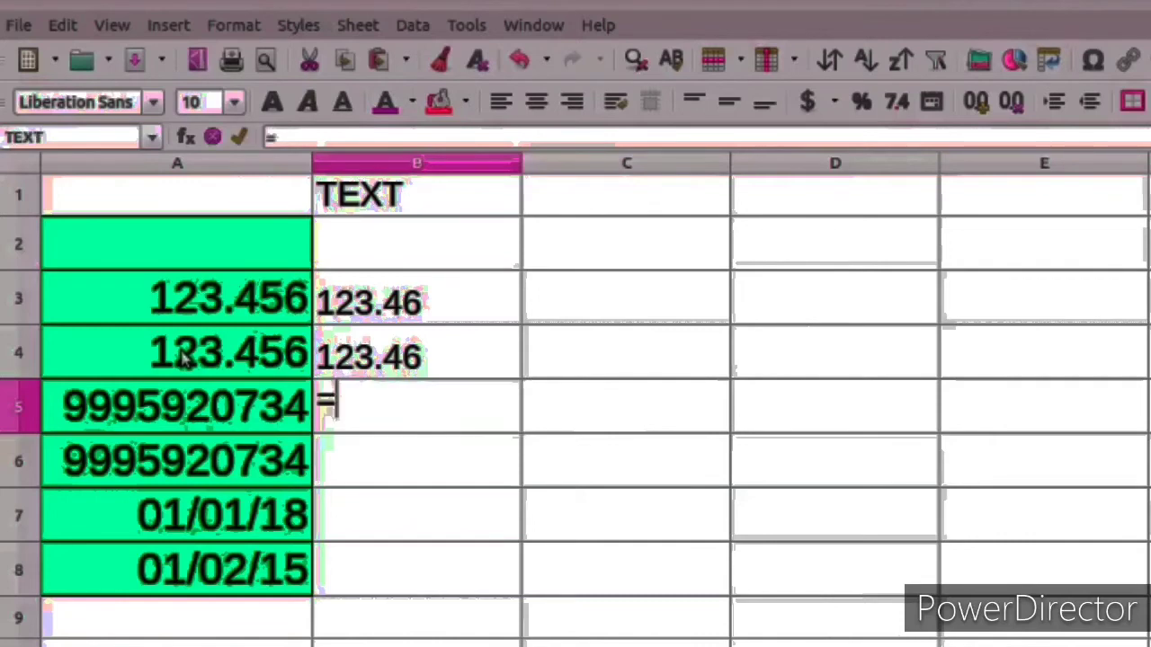
{"action": "type", "text": "TE"}
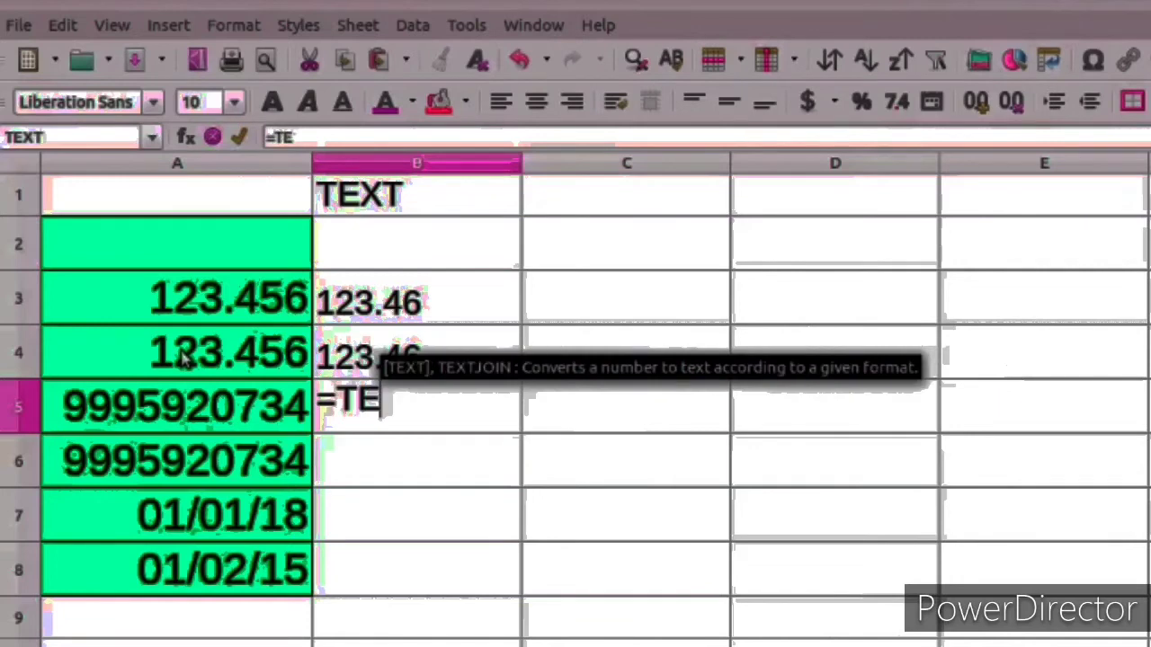
{"action": "type", "text": "XT"}
{"action": "key", "text": "Return"}
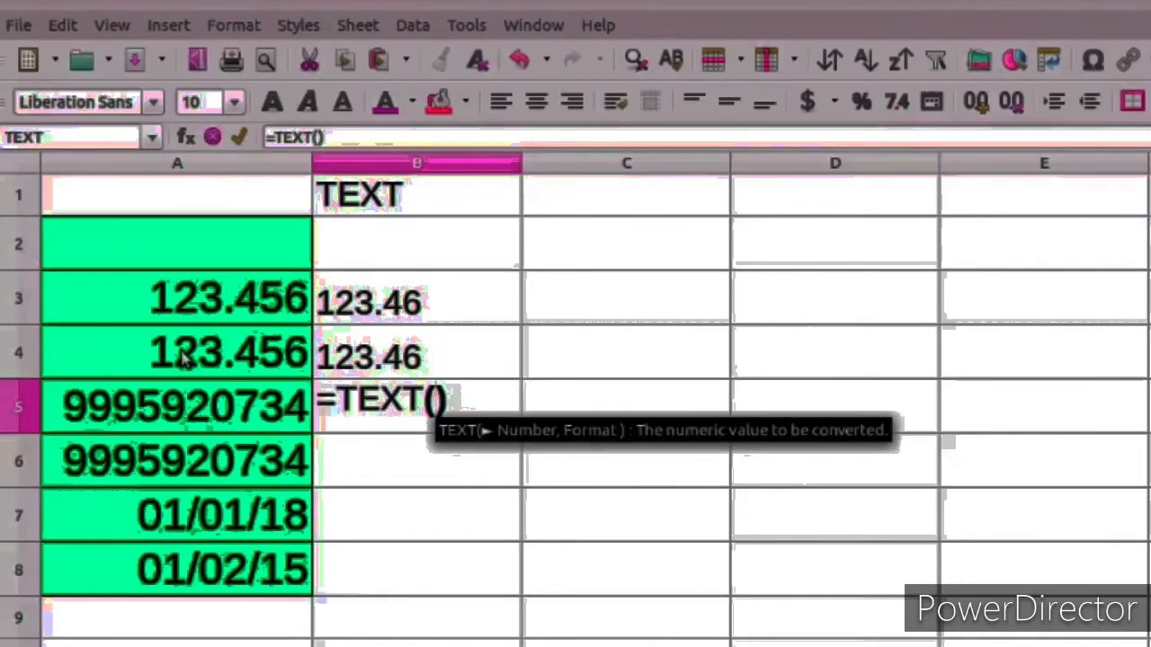
{"action": "left_click", "coordinate": [215, 406]}
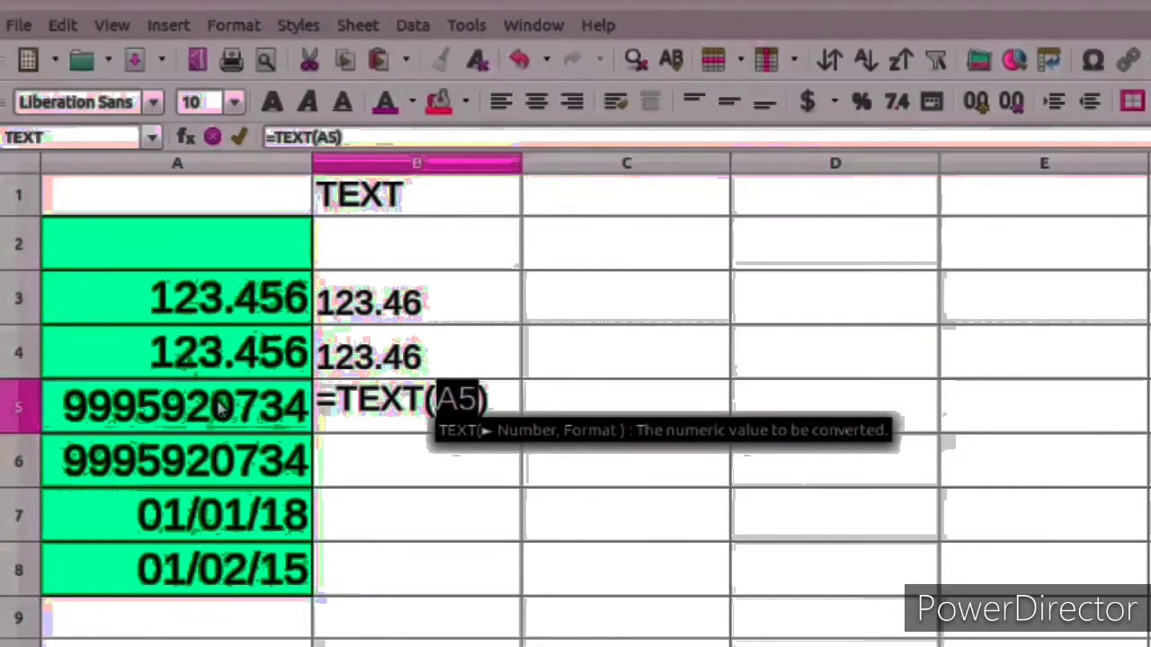
{"action": "type", "text": ","}
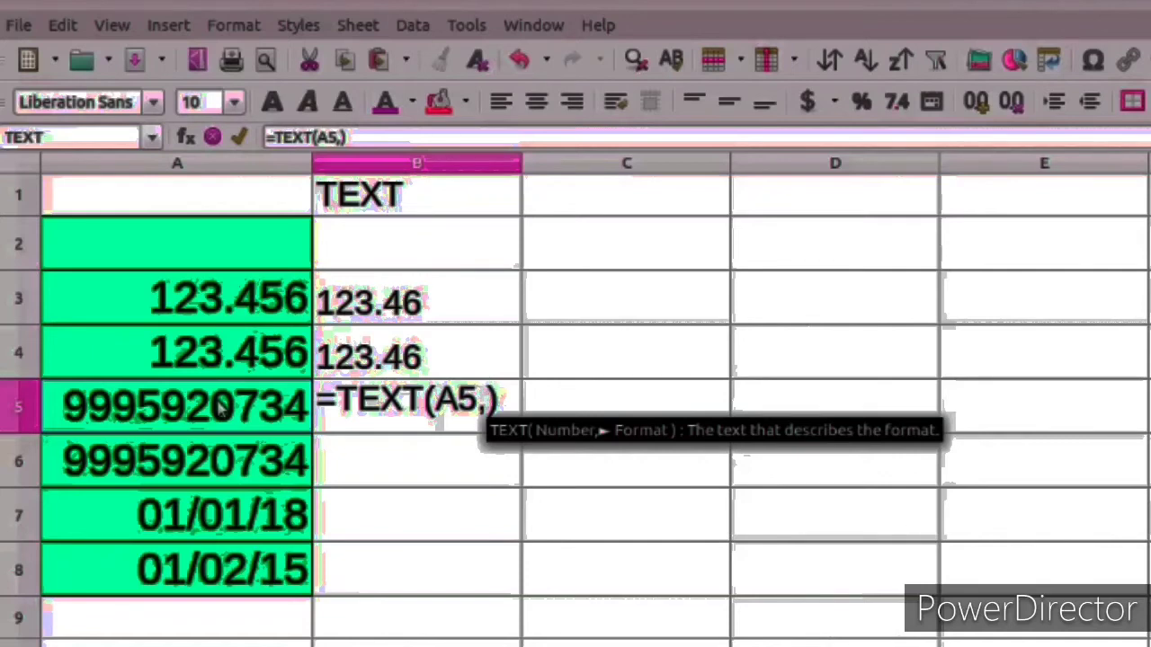
{"action": "type", "text": "\""}
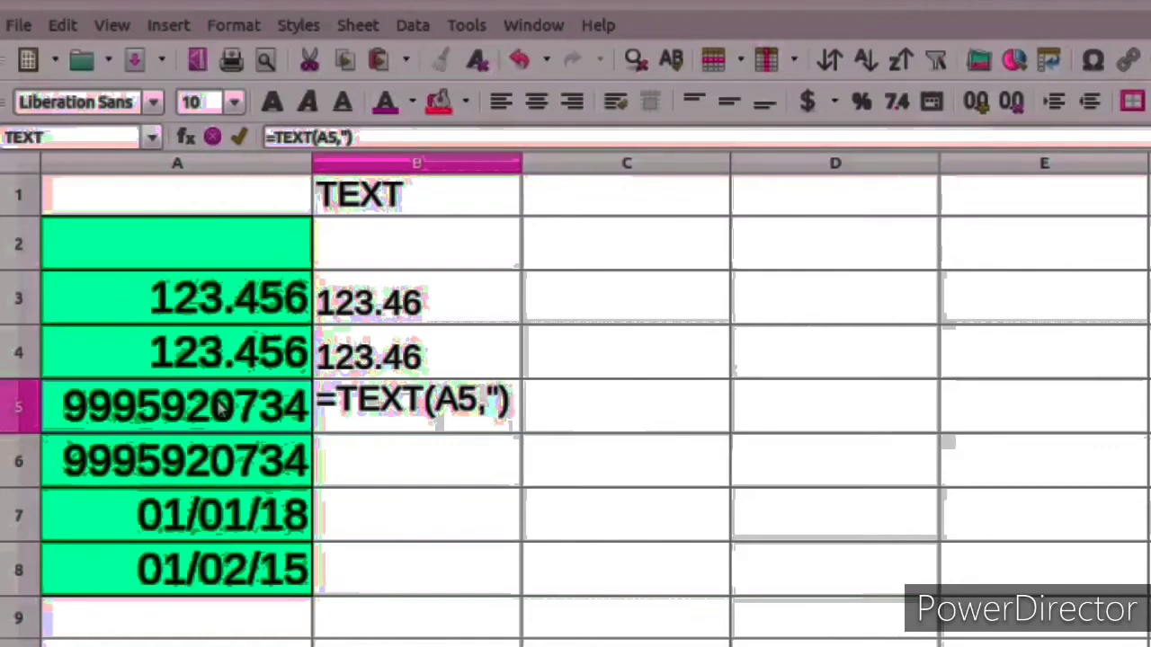
{"action": "type", "text": "00"}
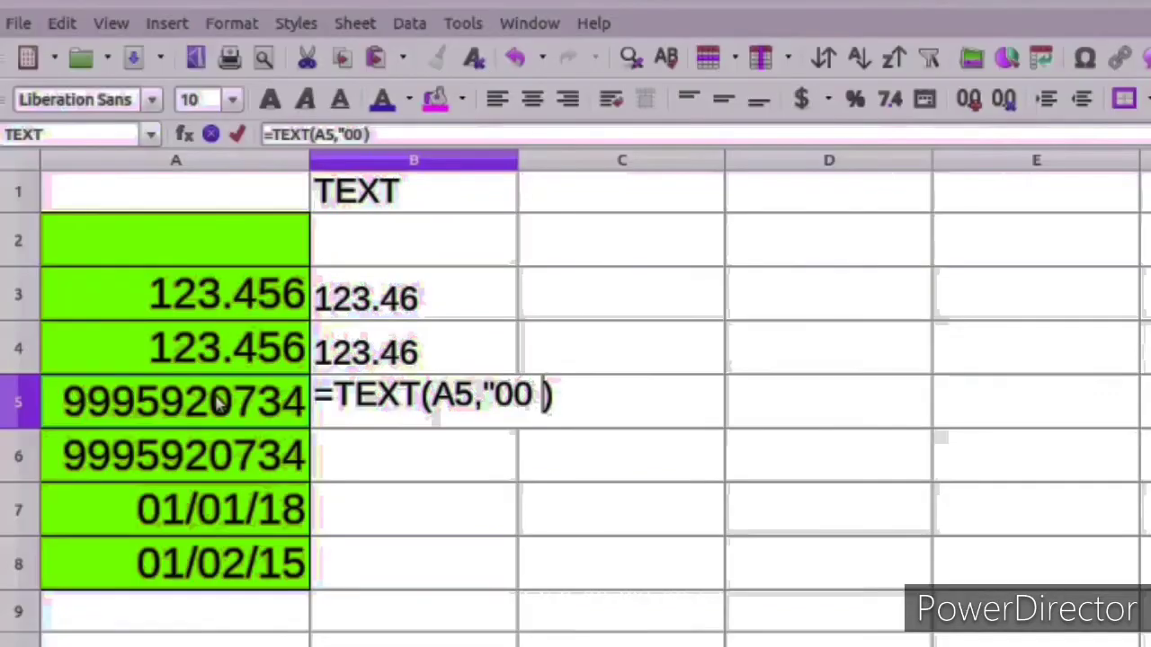
{"action": "type", "text": " 00 00 "}
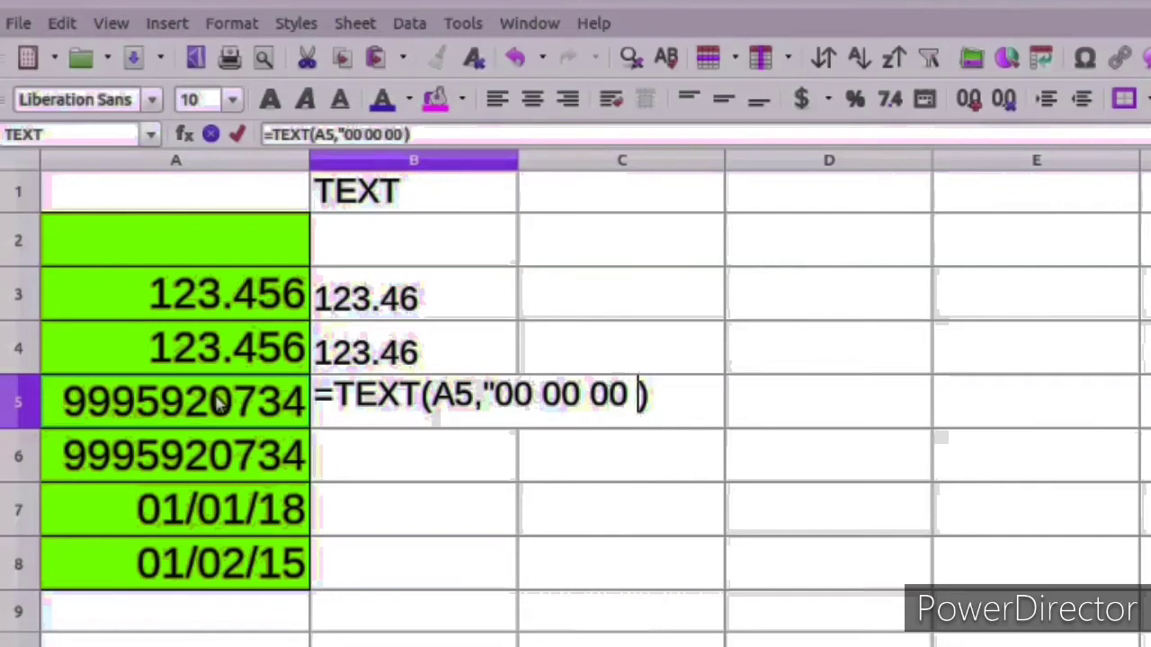
{"action": "type", "text": "00 0"}
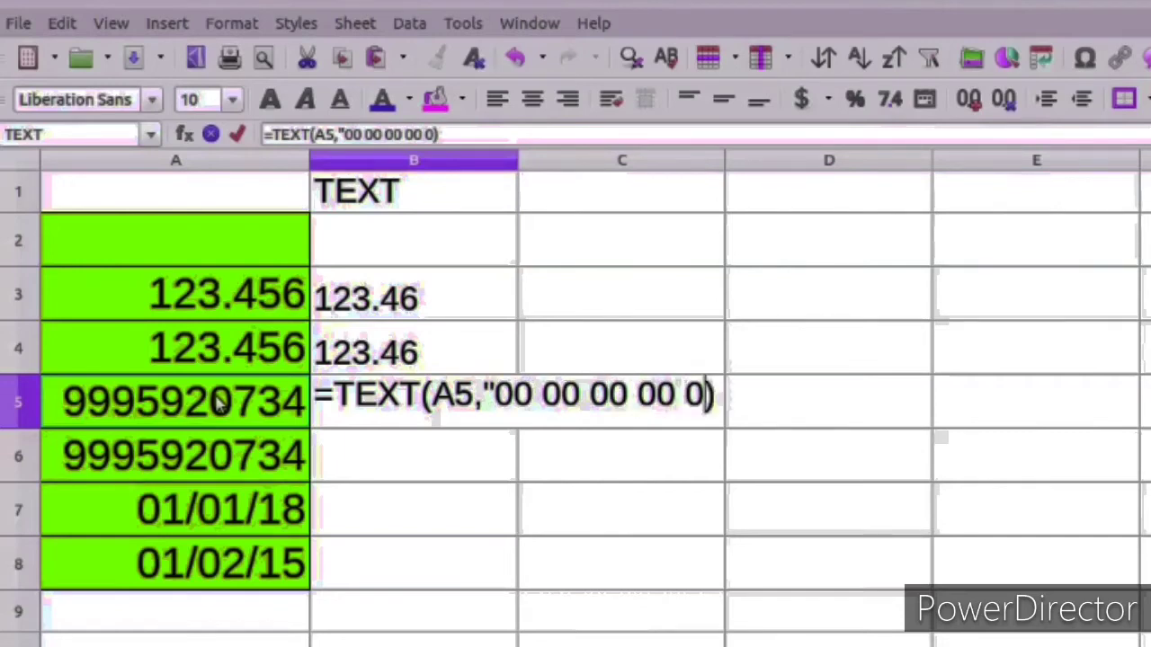
{"action": "type", "text": "0"}
{"action": "type", "text": "\""}
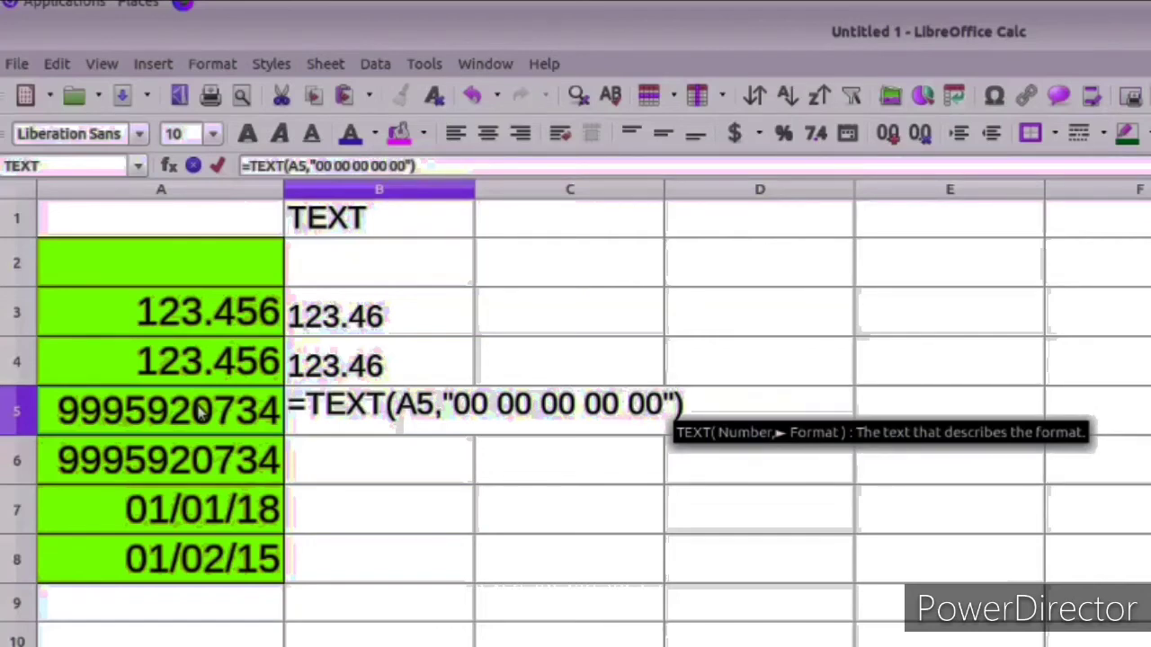
{"action": "key", "text": "Return"}
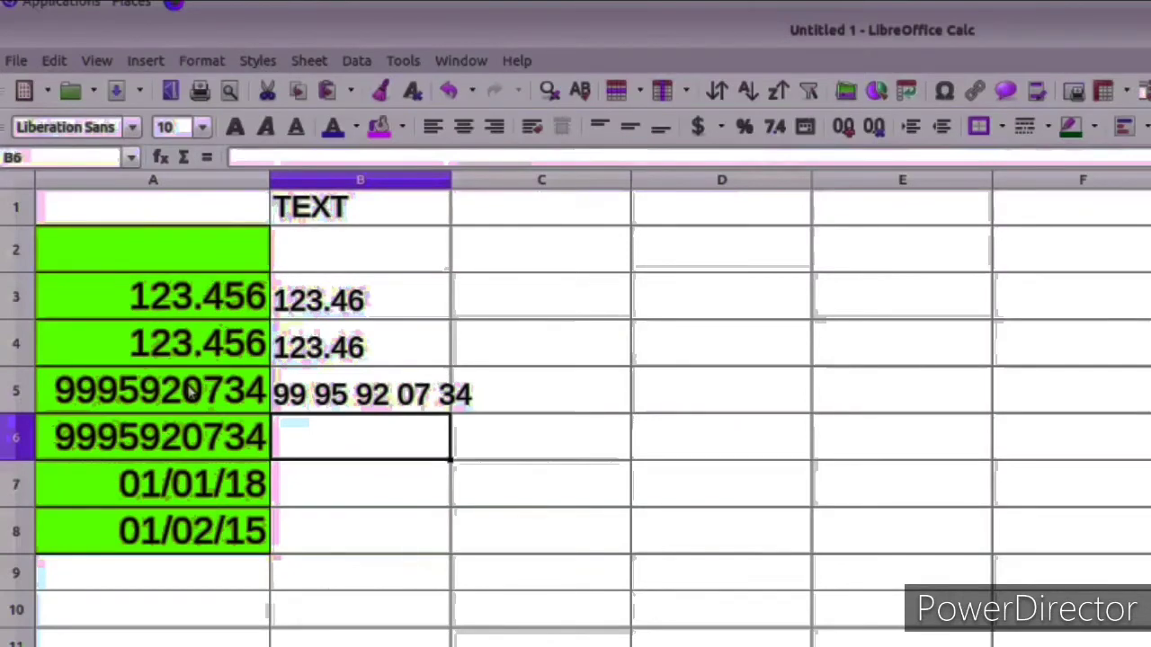
{"action": "type", "text": "="}
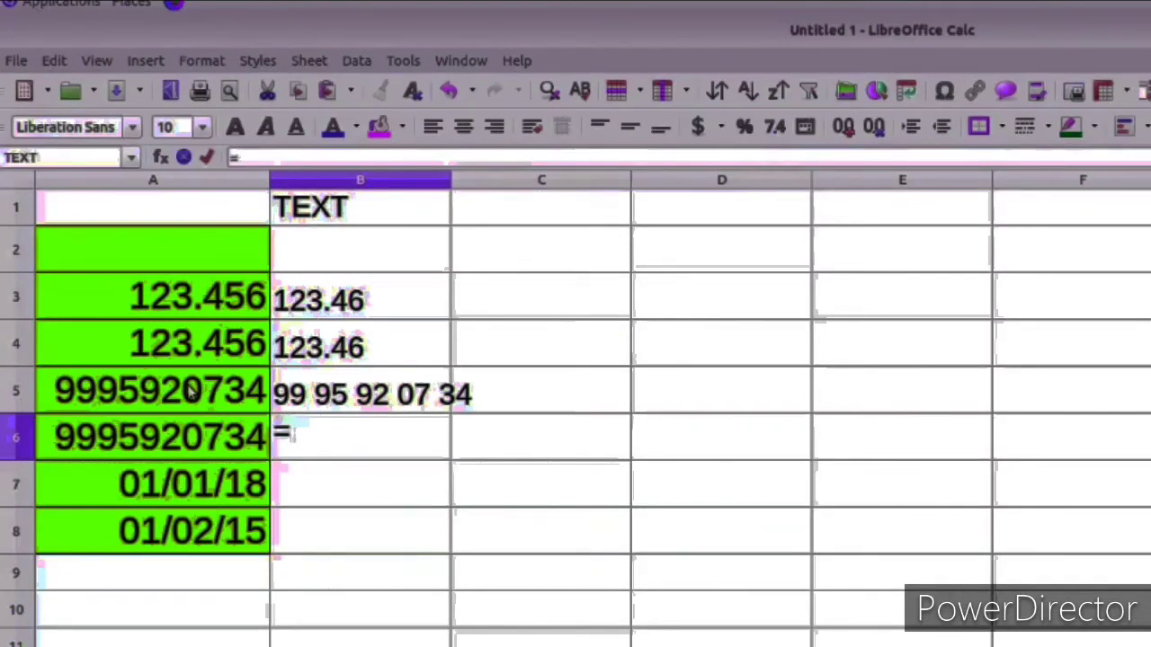
{"action": "type", "text": "TEXT"}
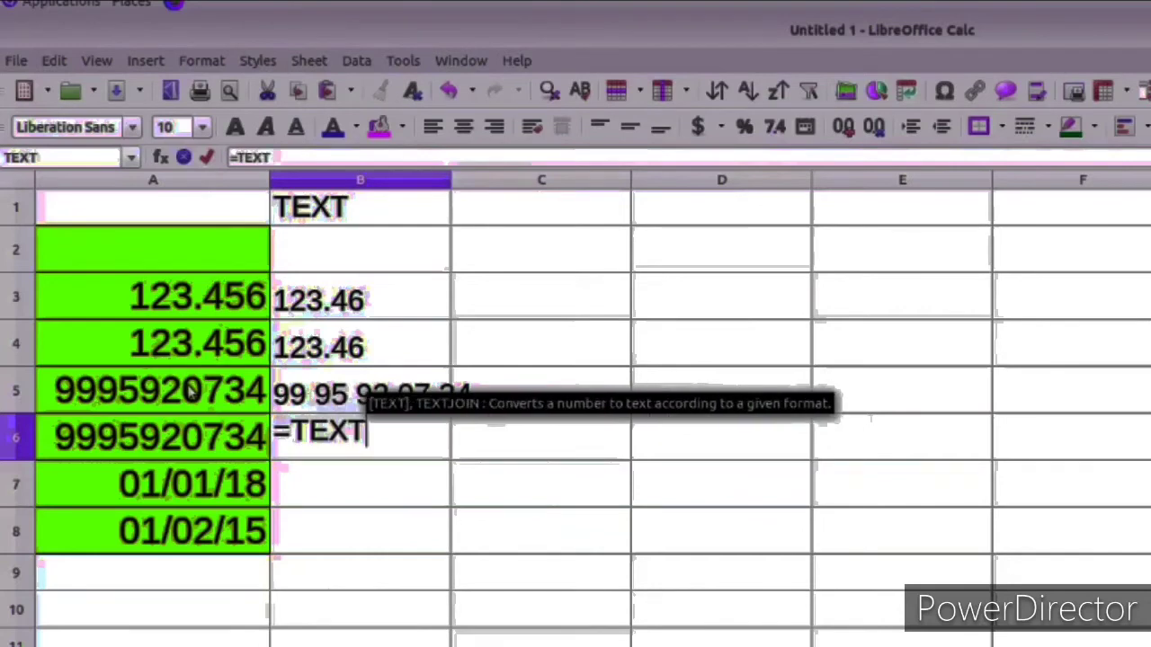
{"action": "key", "text": "Return"}
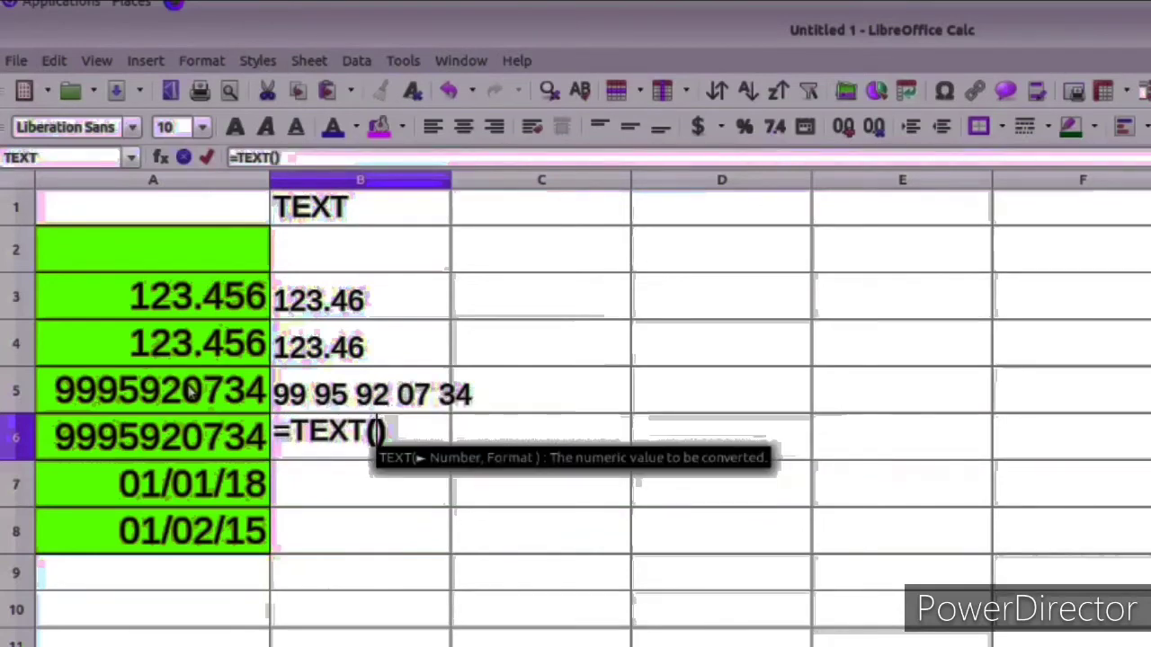
{"action": "left_click", "coordinate": [177, 442]}
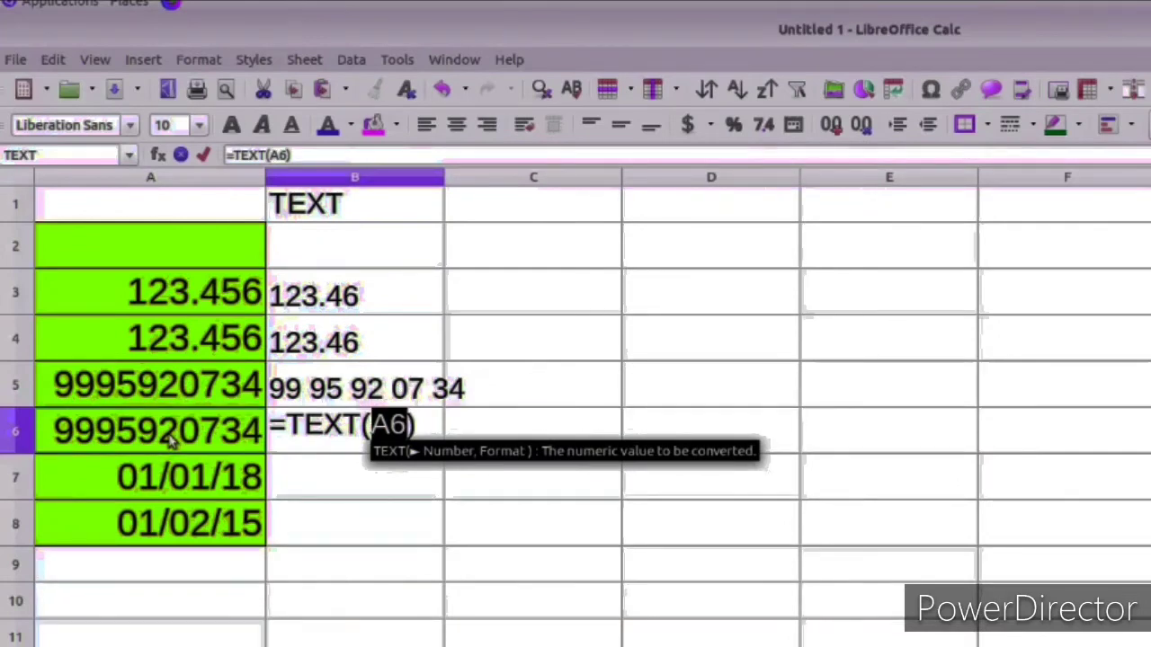
{"action": "type", "text": ","}
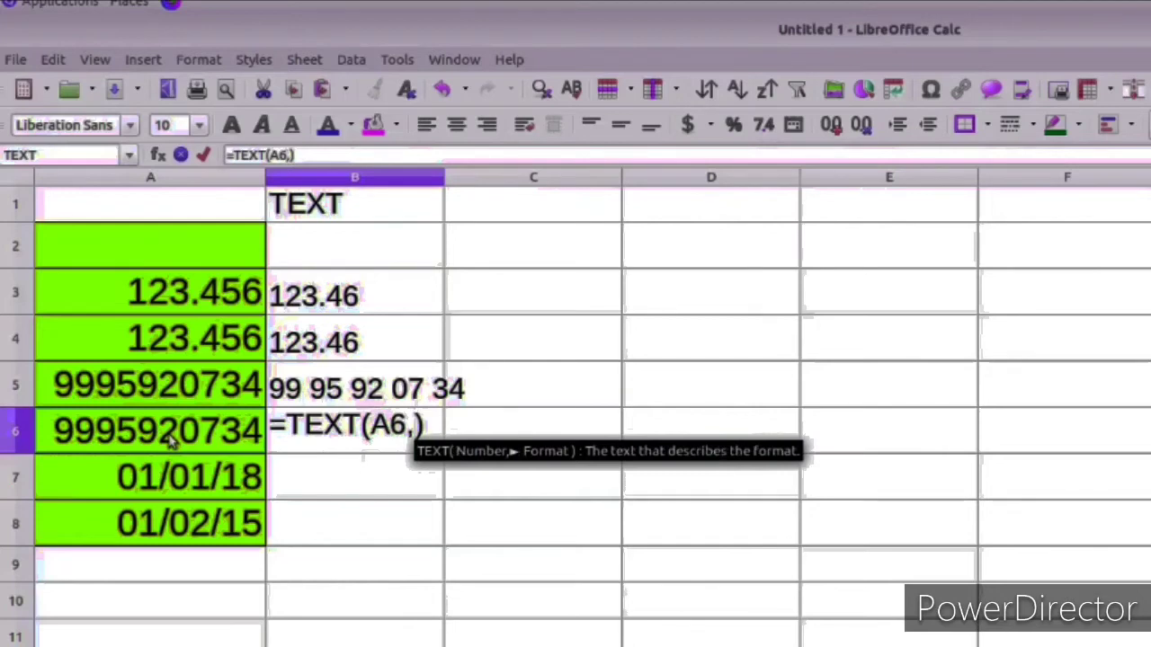
{"action": "type", "text": "\""}
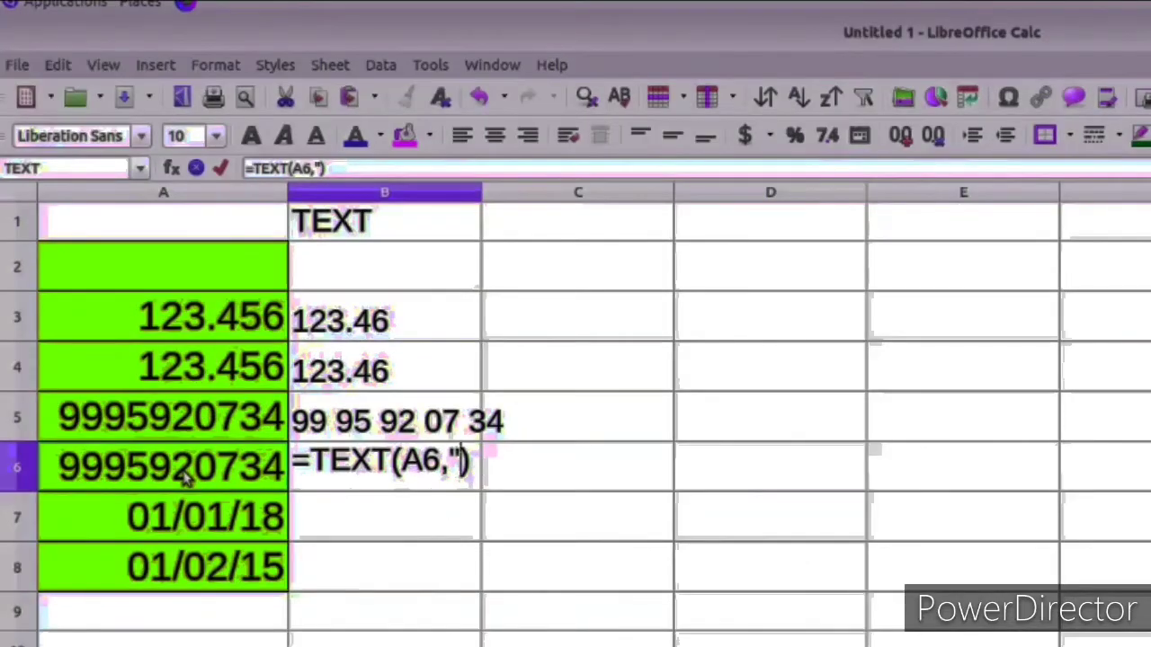
{"action": "type", "text": "00"}
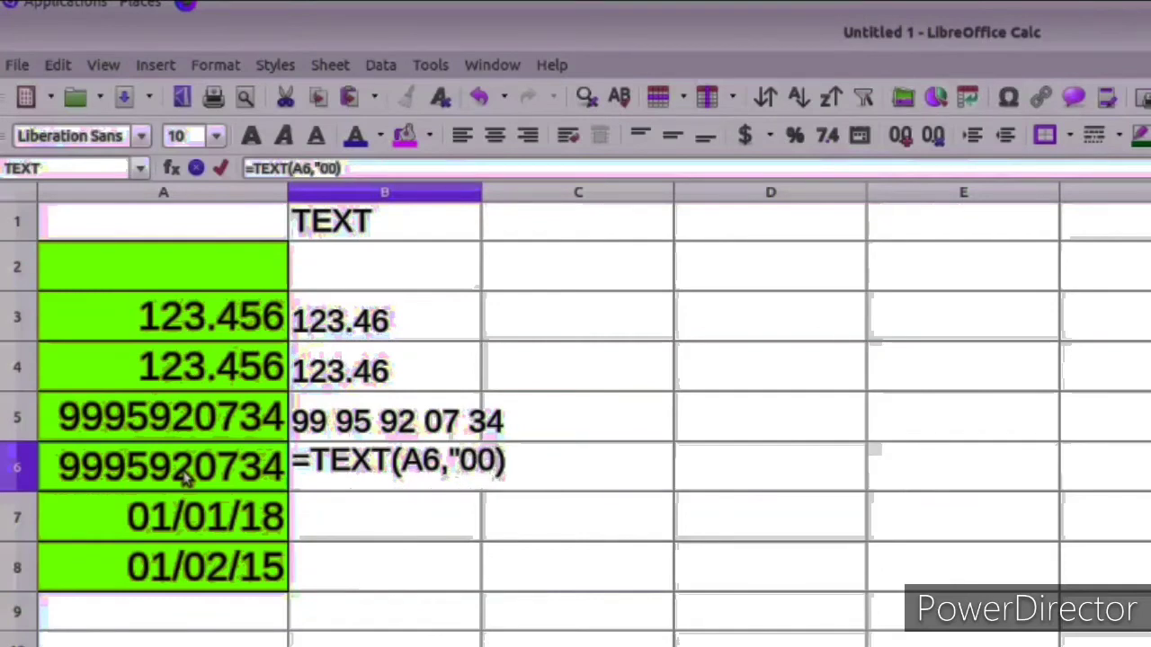
{"action": "type", "text": "-"}
{"action": "type", "text": "00-0"}
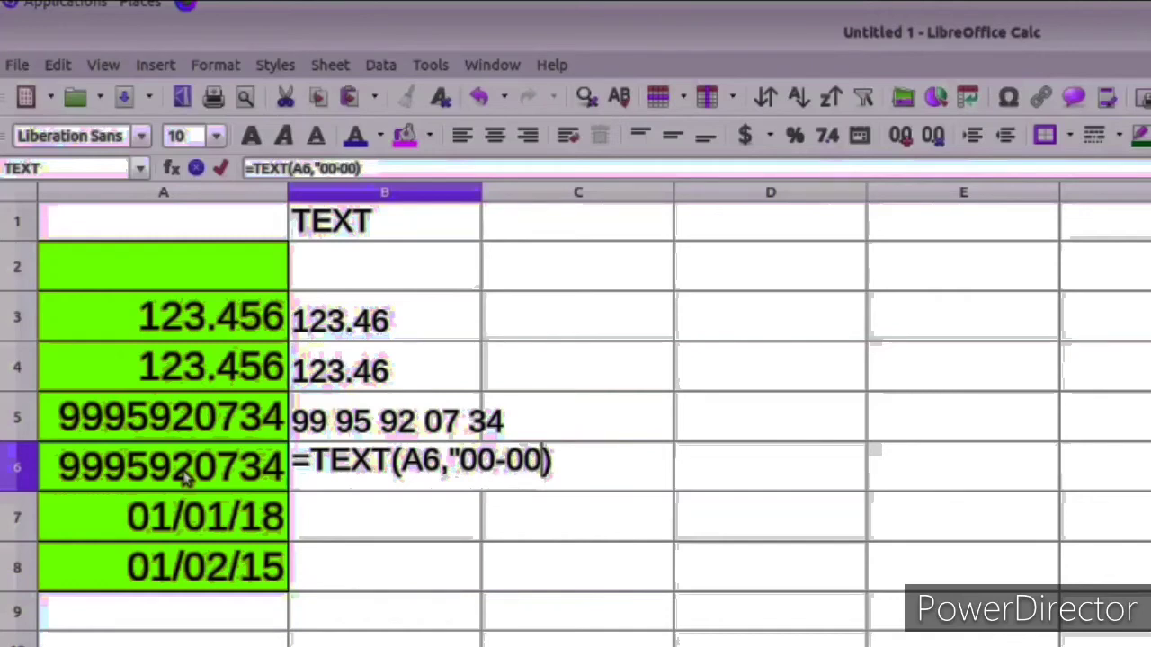
{"action": "type", "text": "0-"}
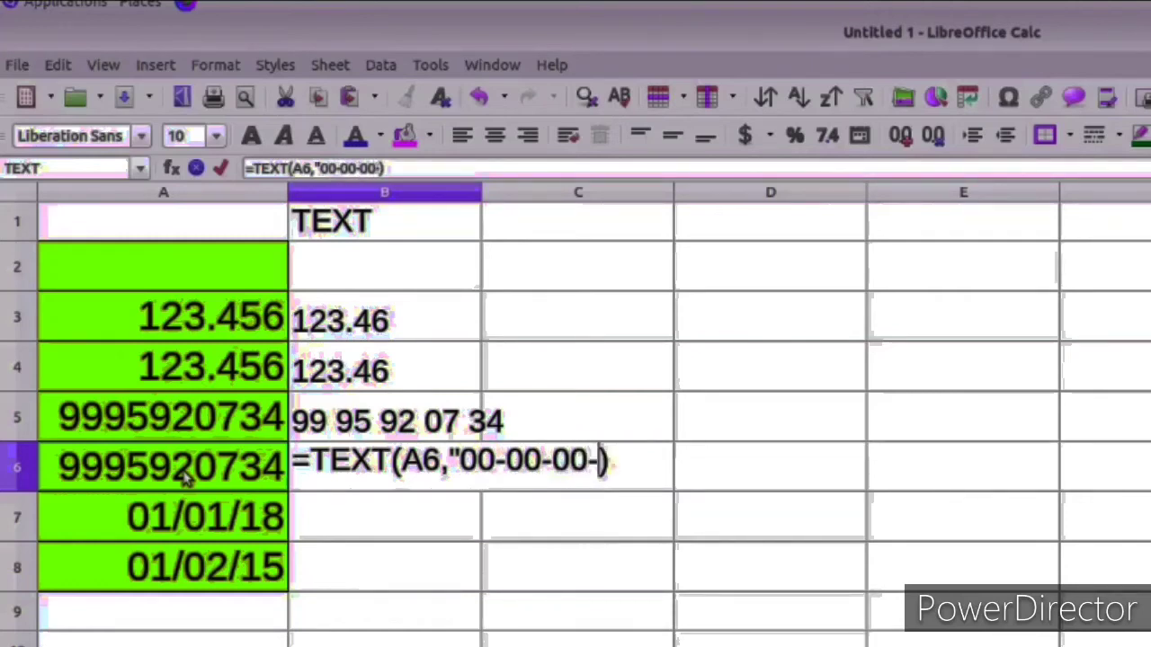
{"action": "type", "text": "00"}
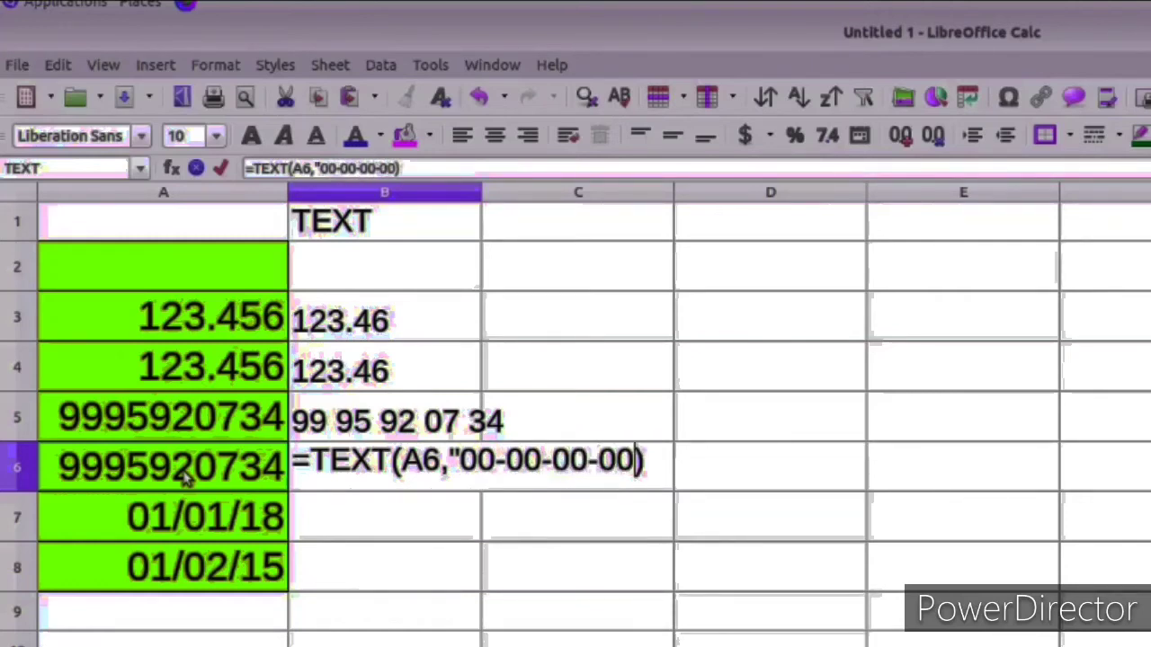
{"action": "type", "text": "-00"}
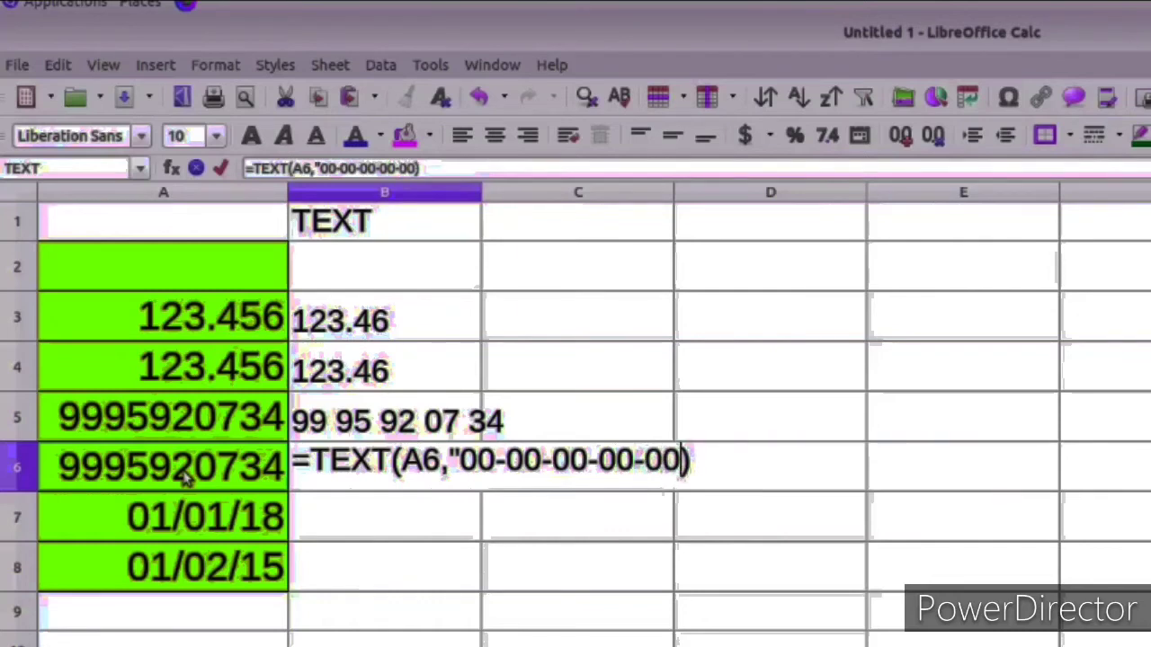
{"action": "type", "text": "\""}
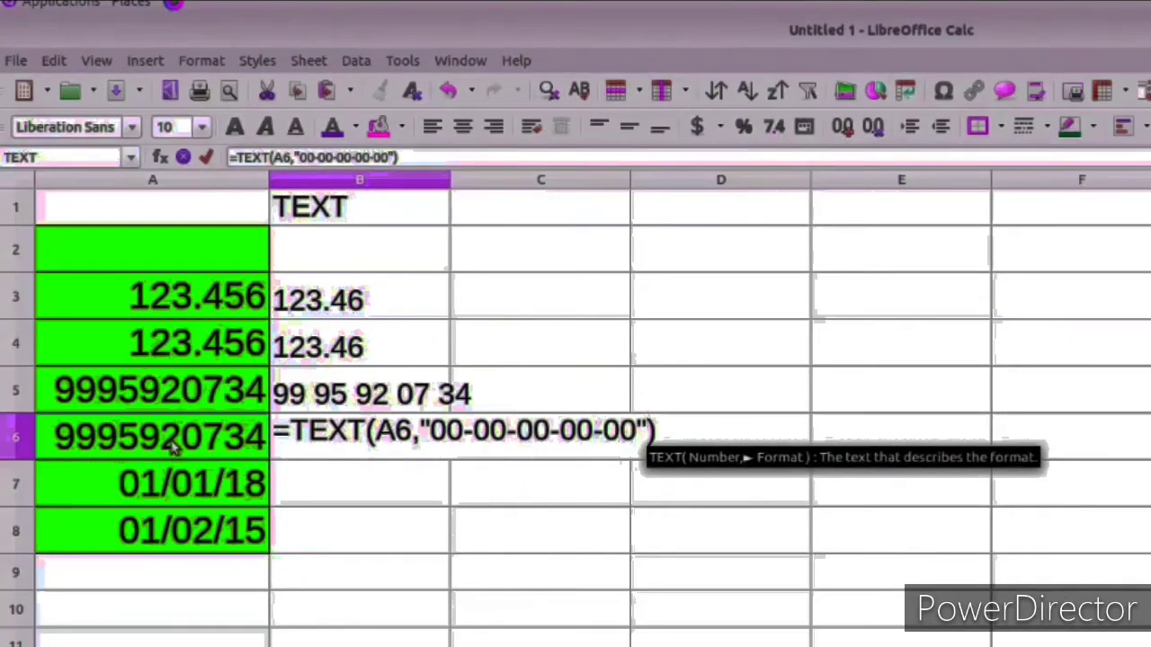
{"action": "key", "text": "Return"}
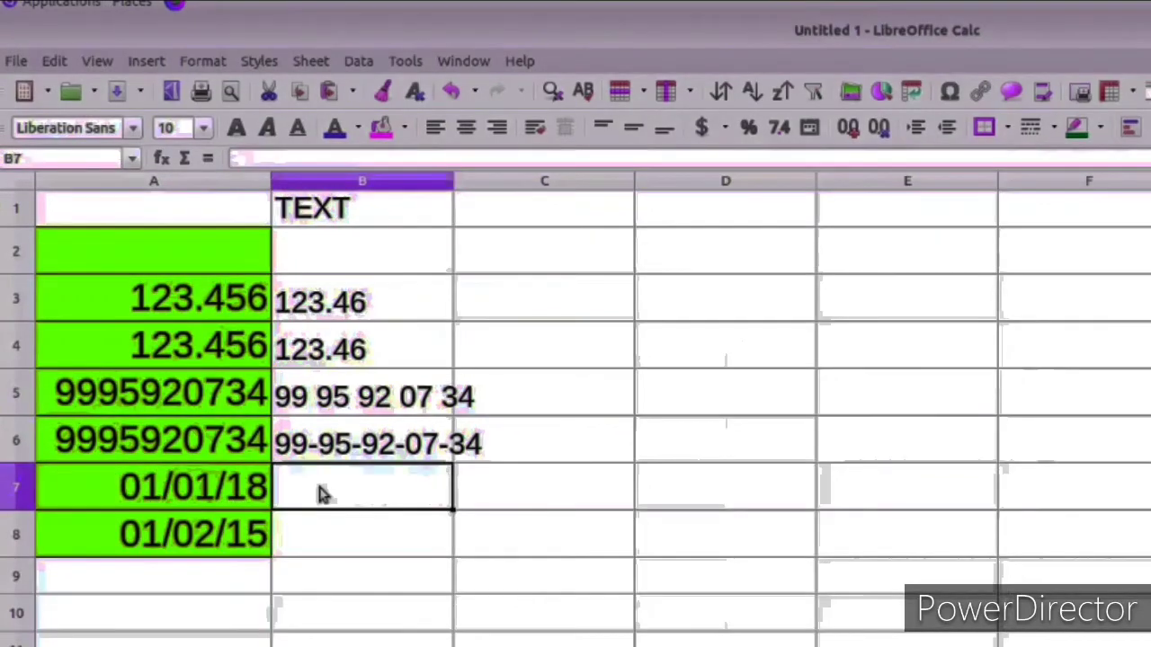
Enter the formula =TEXT(A7,"DDDD/MMMM/YYYY") in cell B7 to convert the date in A7 to text with full day name, month name and year.
{"action": "type", "text": "="}
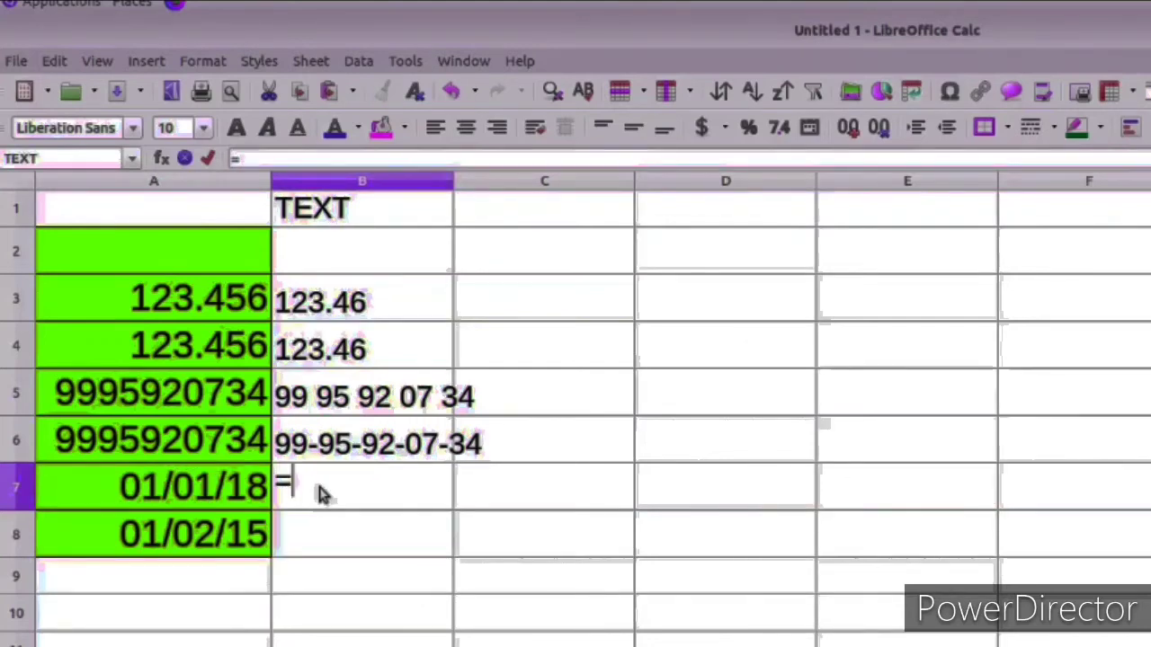
{"action": "type", "text": "TEX"}
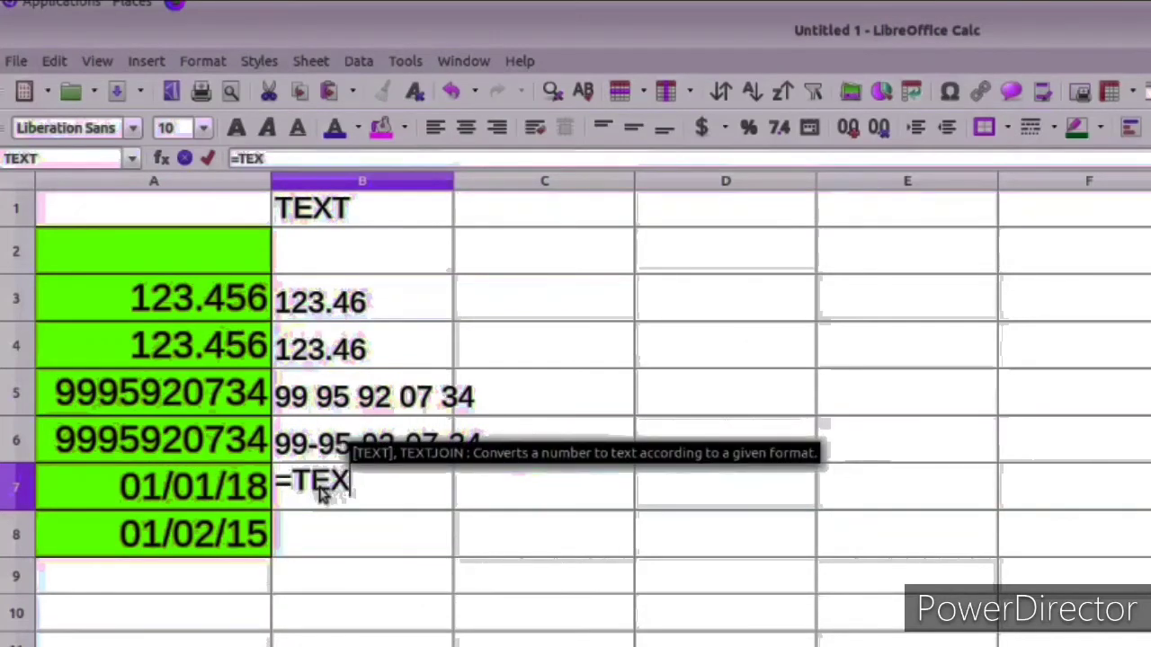
{"action": "type", "text": "T"}
{"action": "key", "text": "Return"}
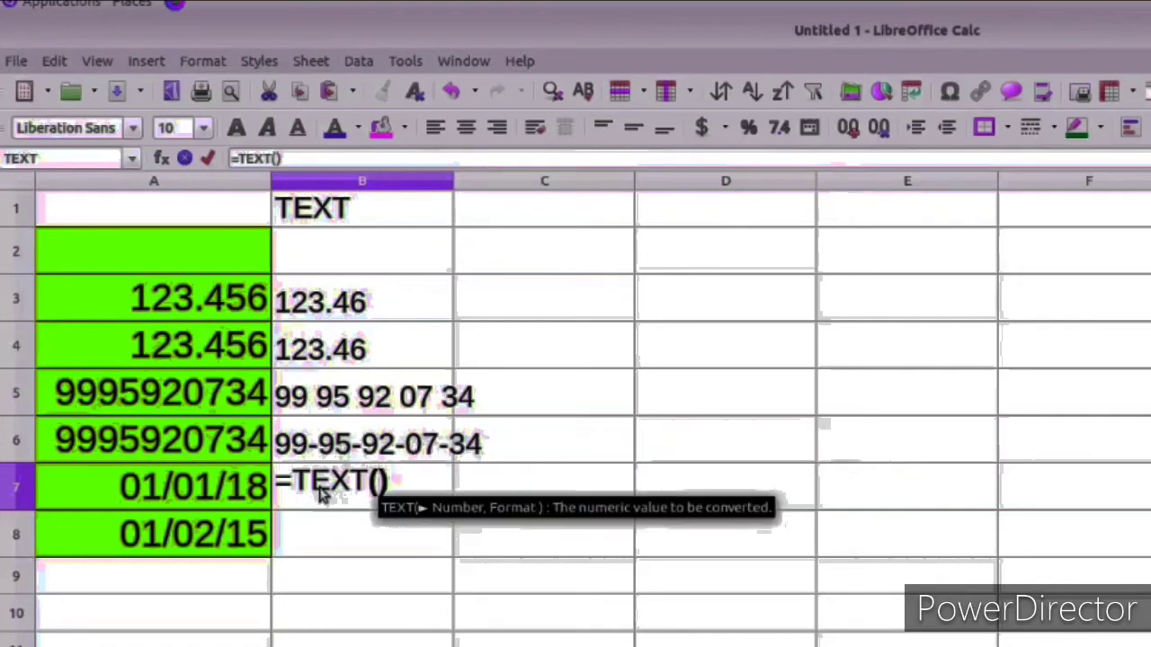
{"action": "left_click", "coordinate": [247, 508]}
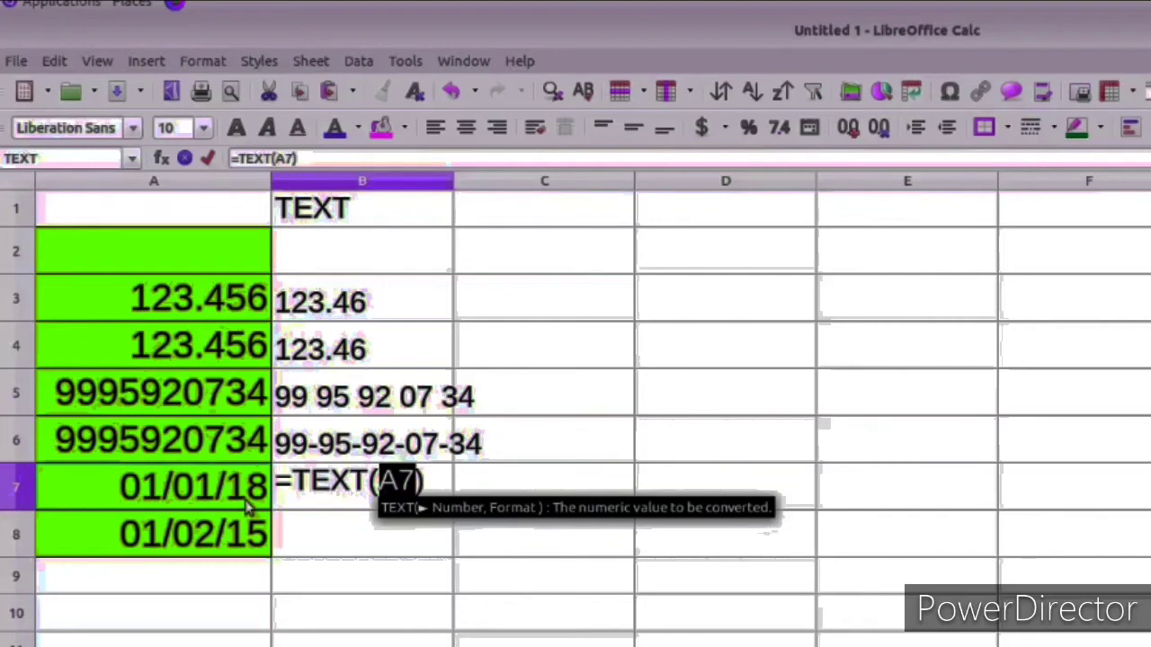
{"action": "type", "text": ","}
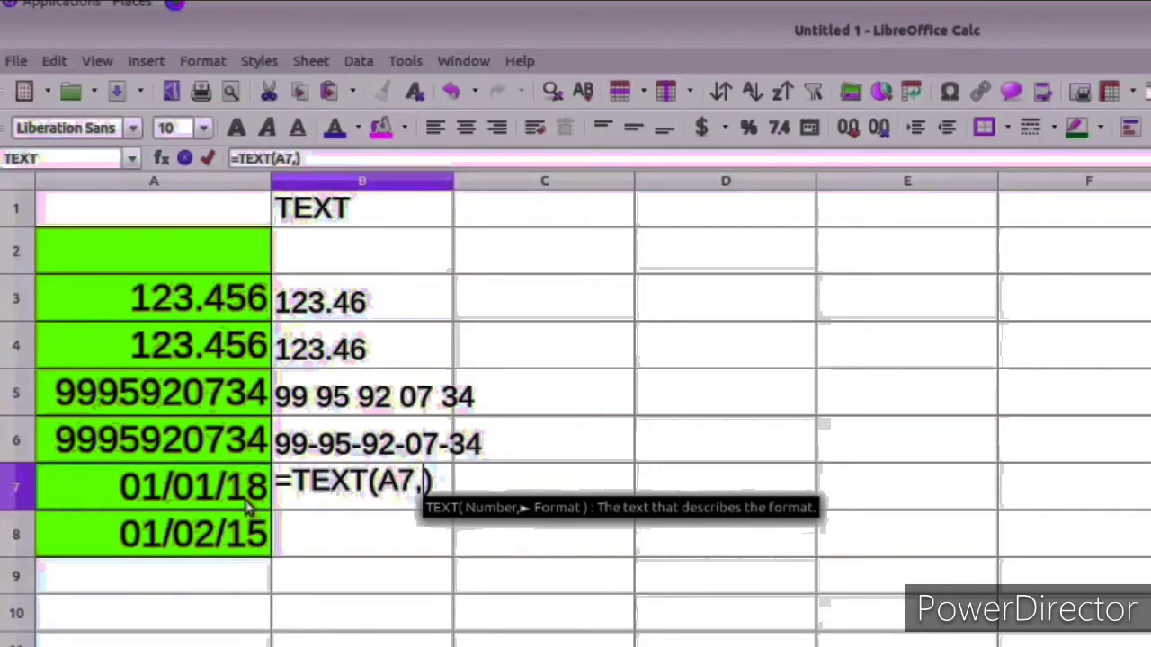
{"action": "type", "text": "\"DD"}
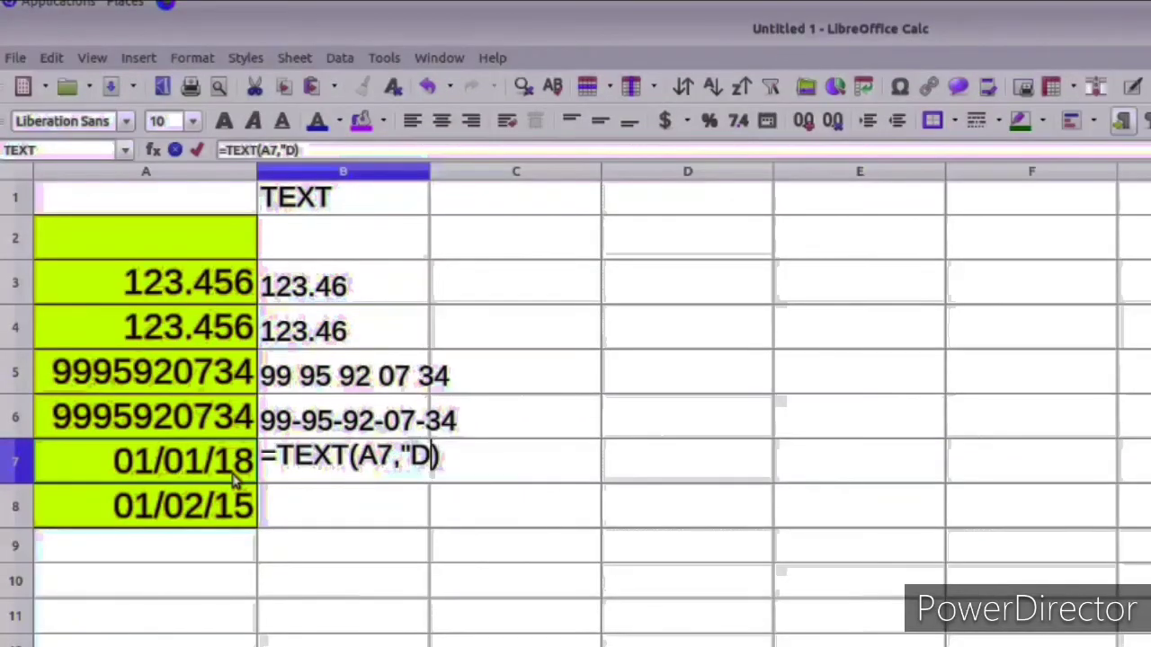
{"action": "type", "text": "DD"}
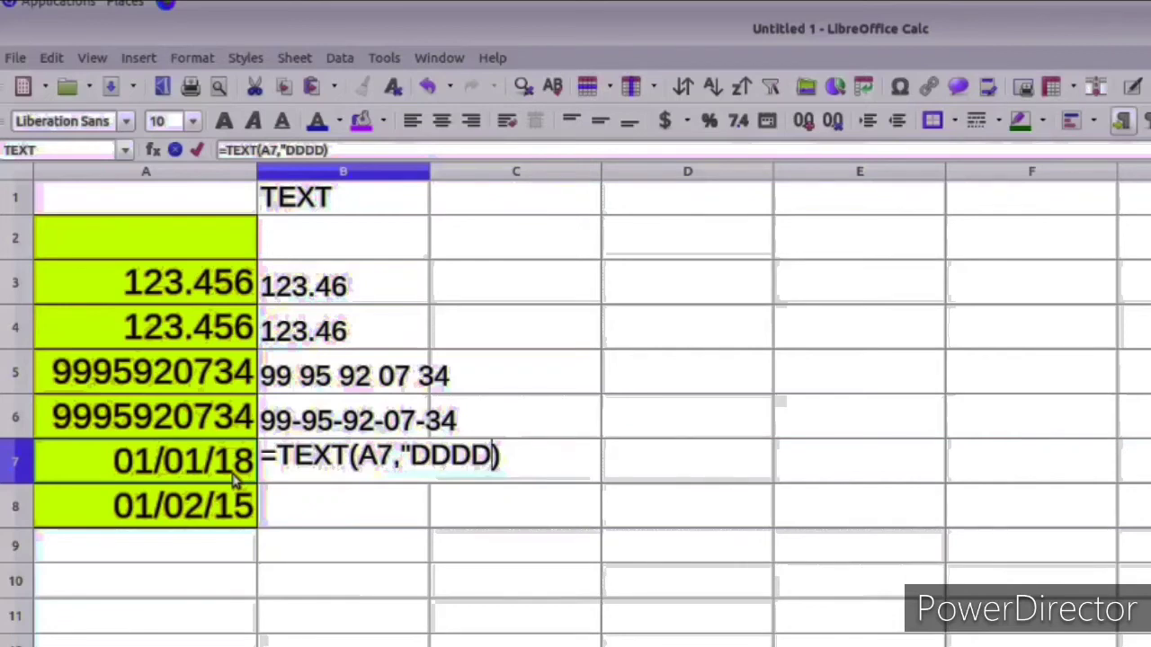
{"action": "type", "text": ","}
{"action": "key", "text": "BackSpace"}
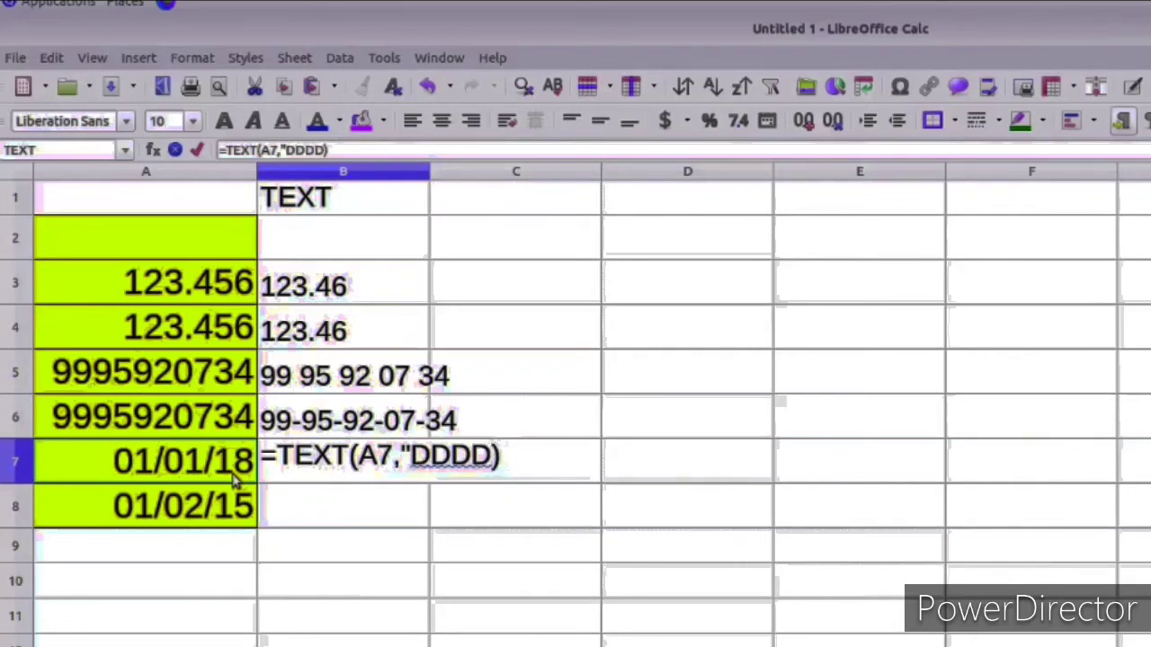
{"action": "type", "text": "/"}
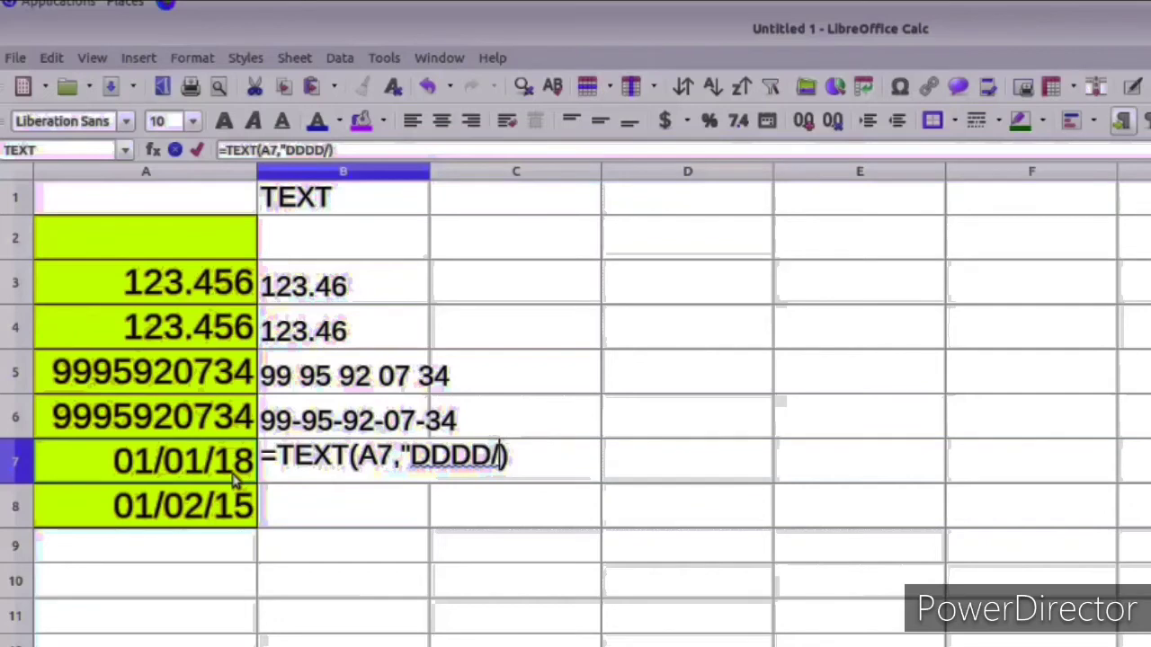
{"action": "type", "text": "MMMM"}
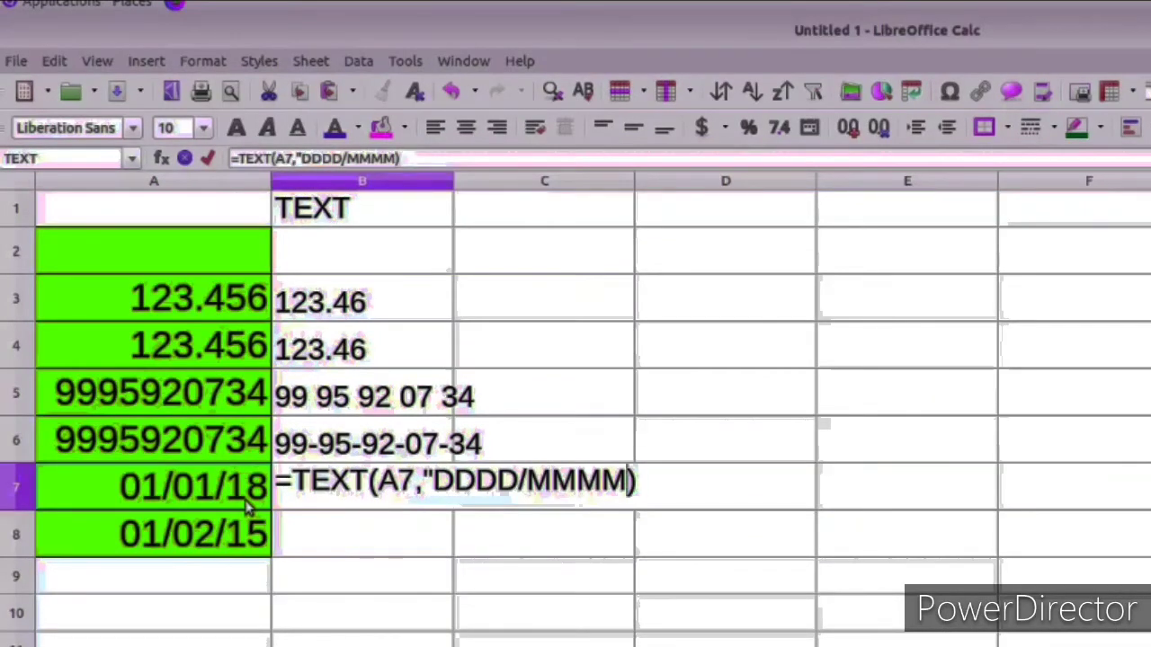
{"action": "type", "text": "/"}
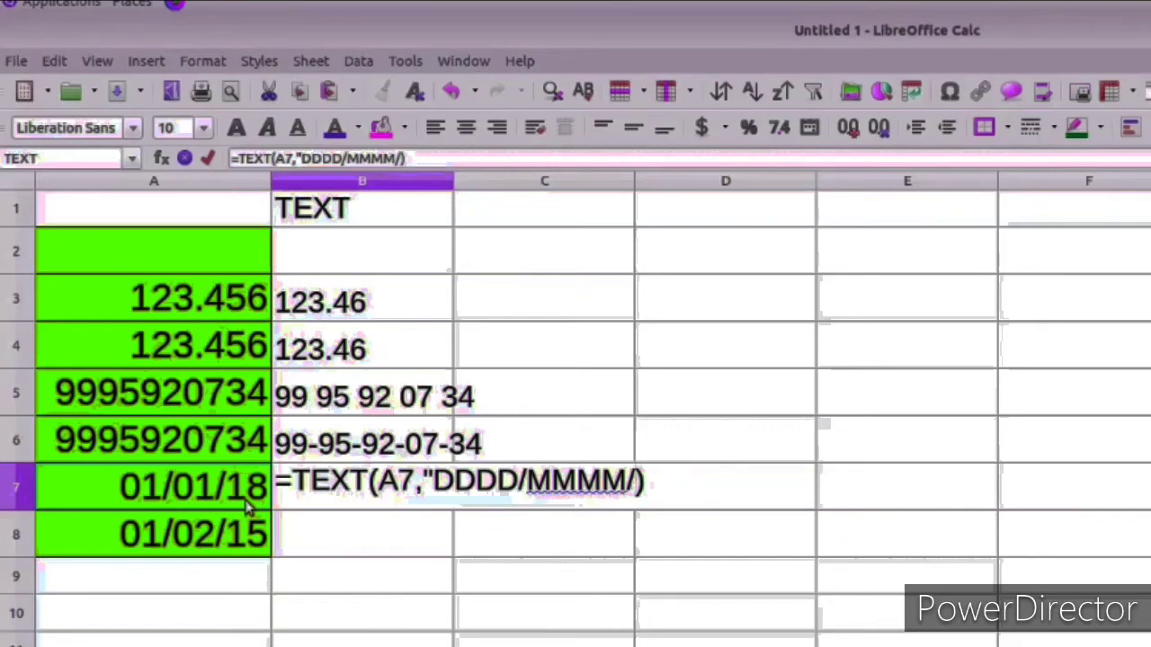
{"action": "type", "text": "YYYY"}
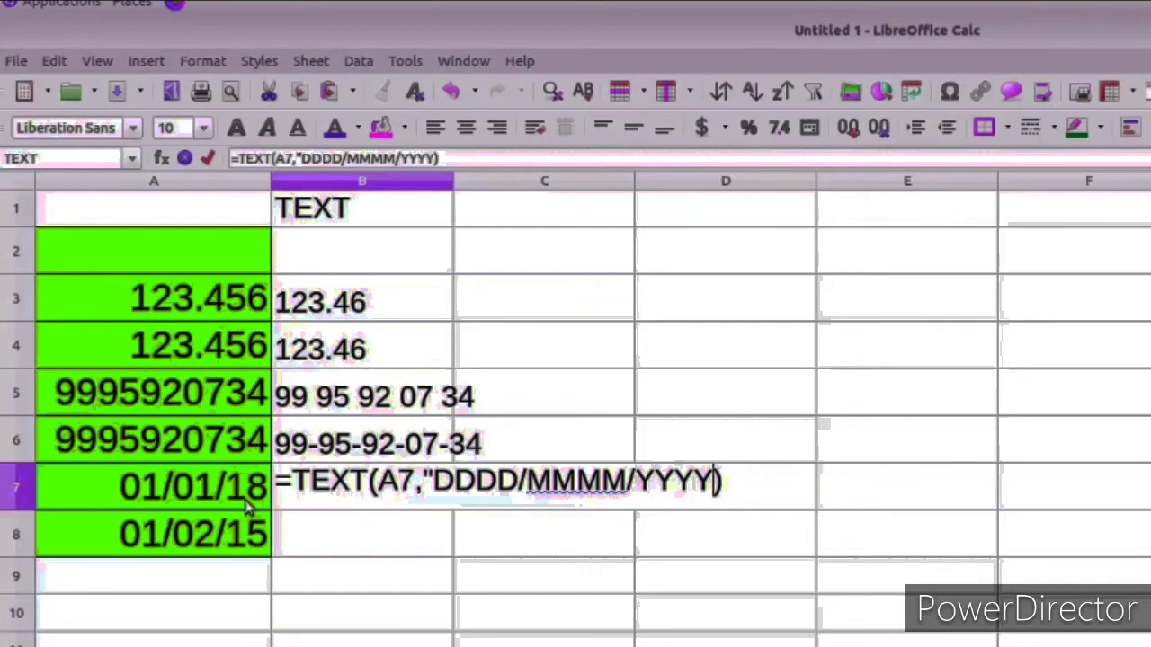
{"action": "type", "text": "\""}
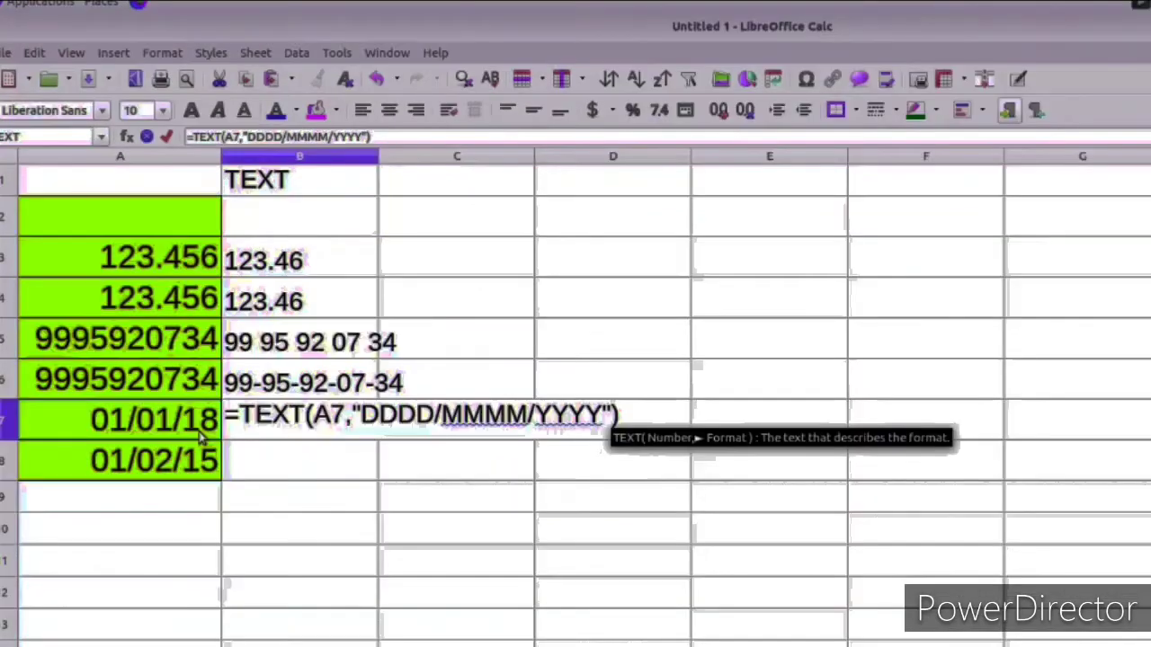
{"action": "key", "text": "Return"}
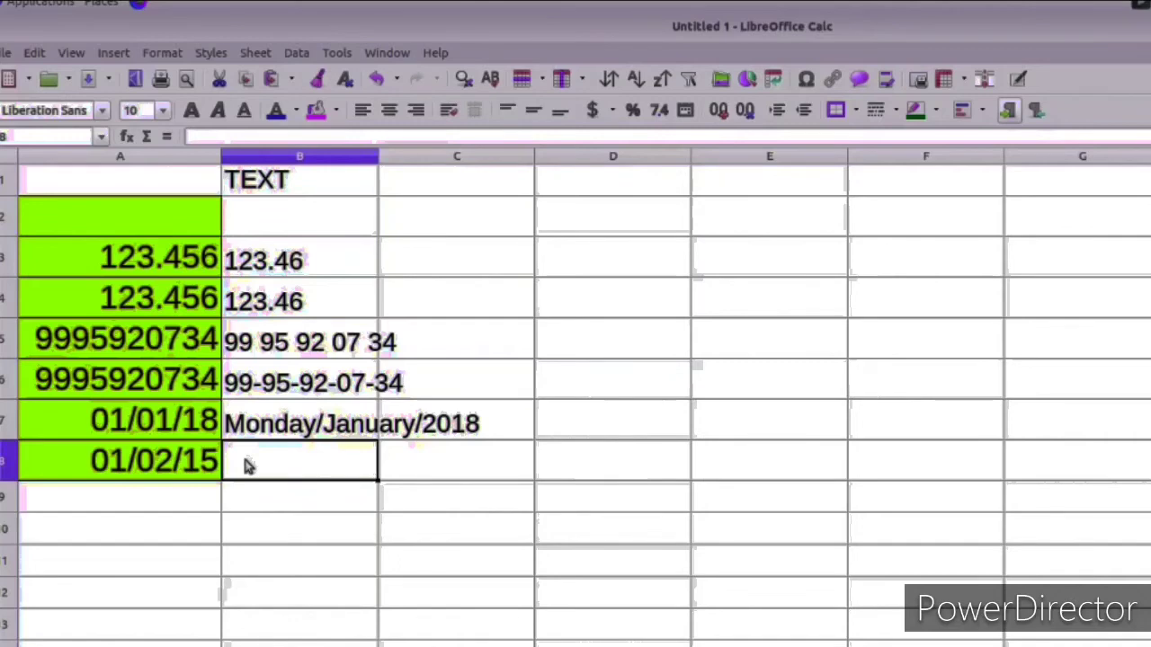
Enter the formula =TEXT(A8,"DDDD/MMMM") in cell B8 to convert the date in A8 to text with full day and month names.
{"action": "type", "text": "="}
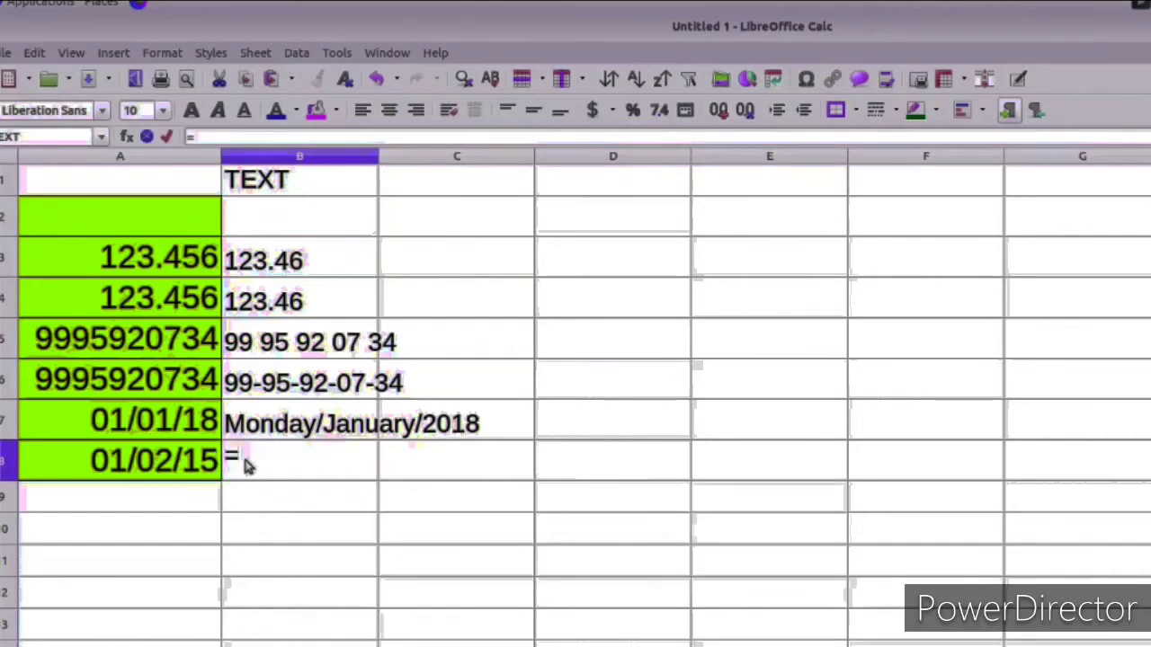
{"action": "type", "text": "TEX"}
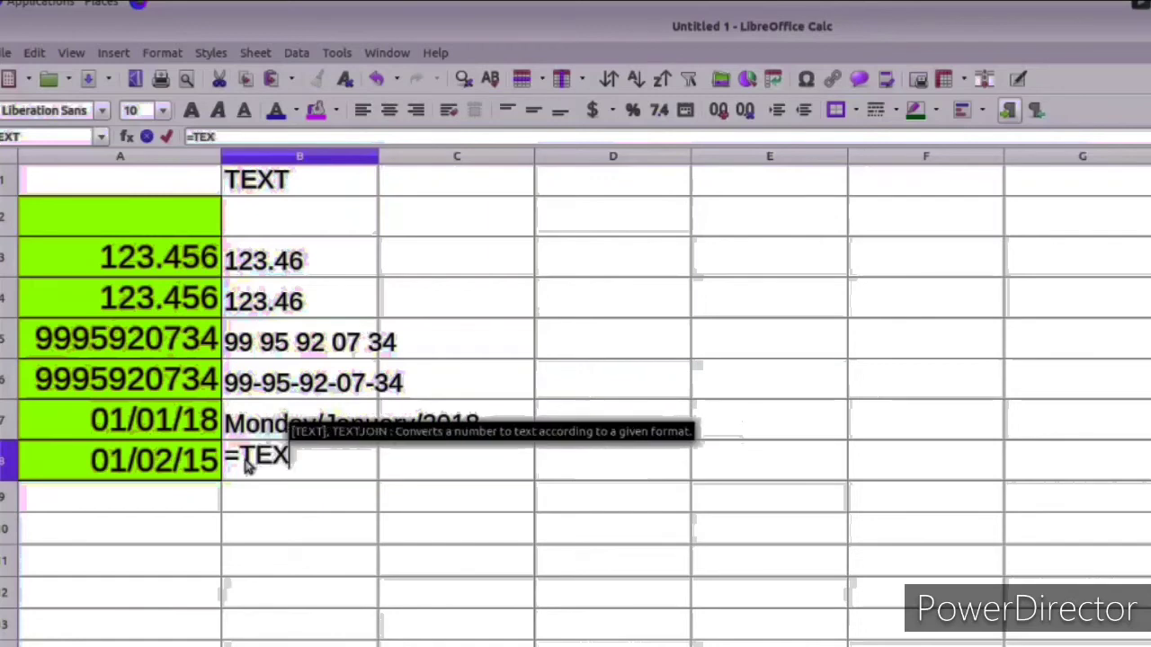
{"action": "type", "text": "T()"}
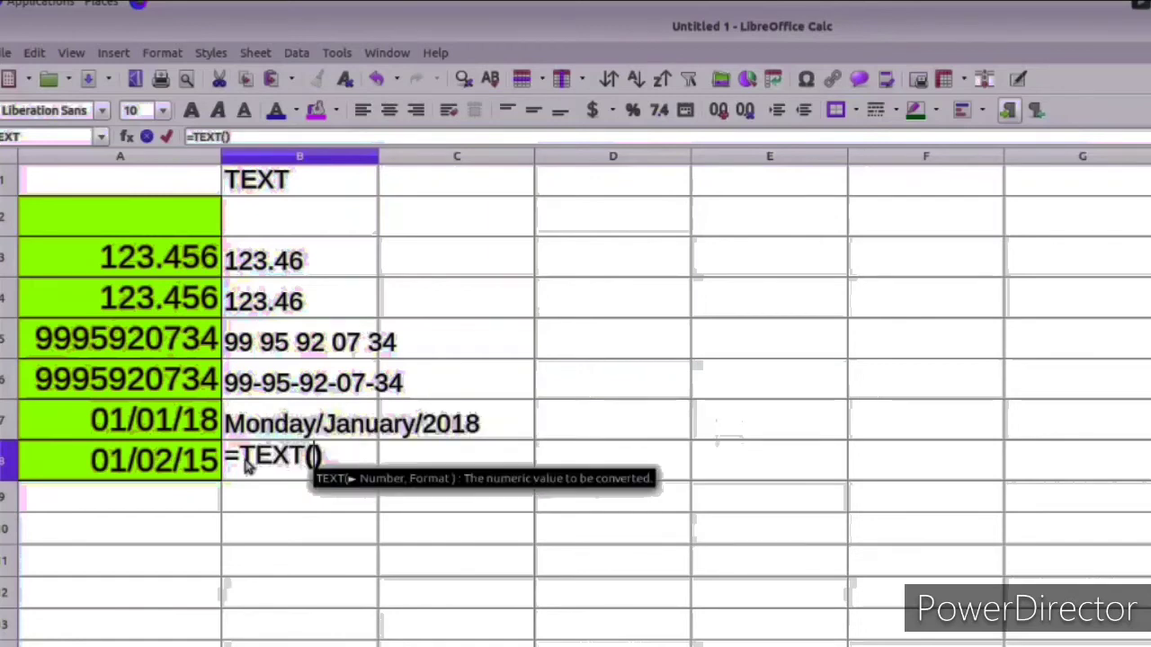
{"action": "left_click", "coordinate": [190, 479]}
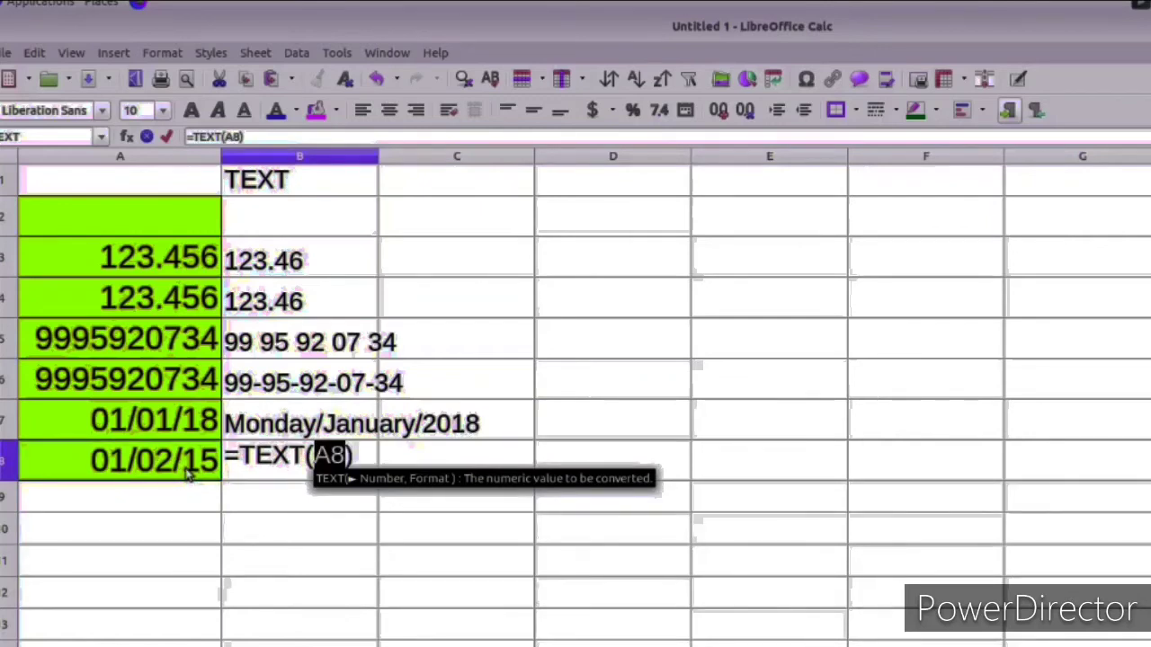
{"action": "type", "text": ","}
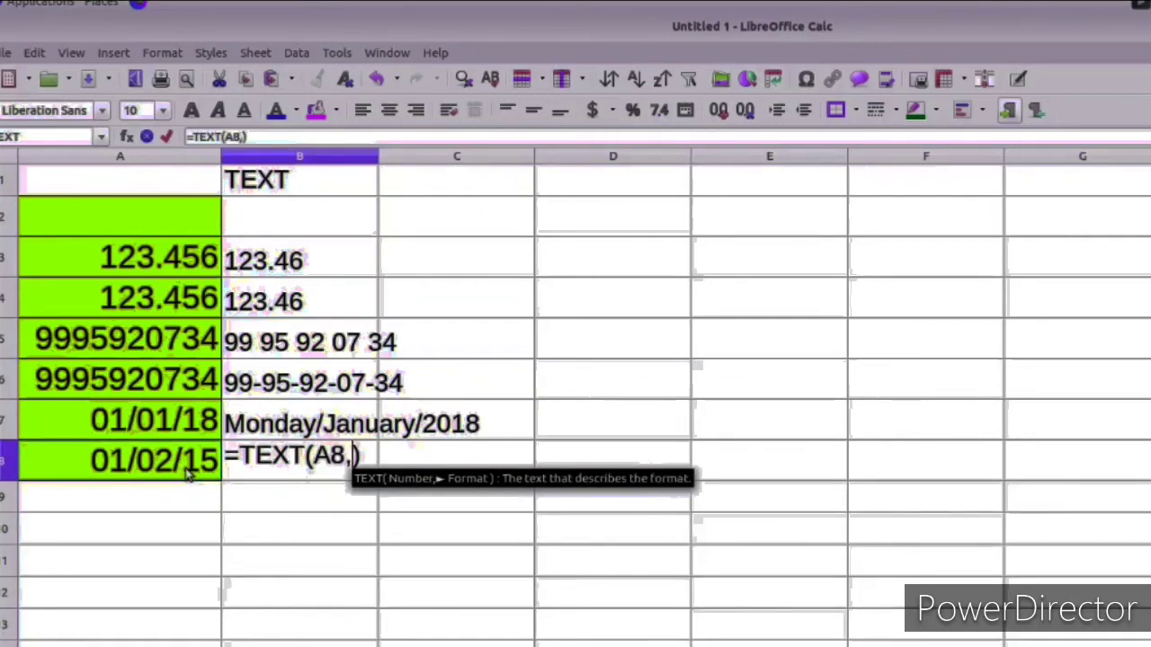
{"action": "type", "text": "\""}
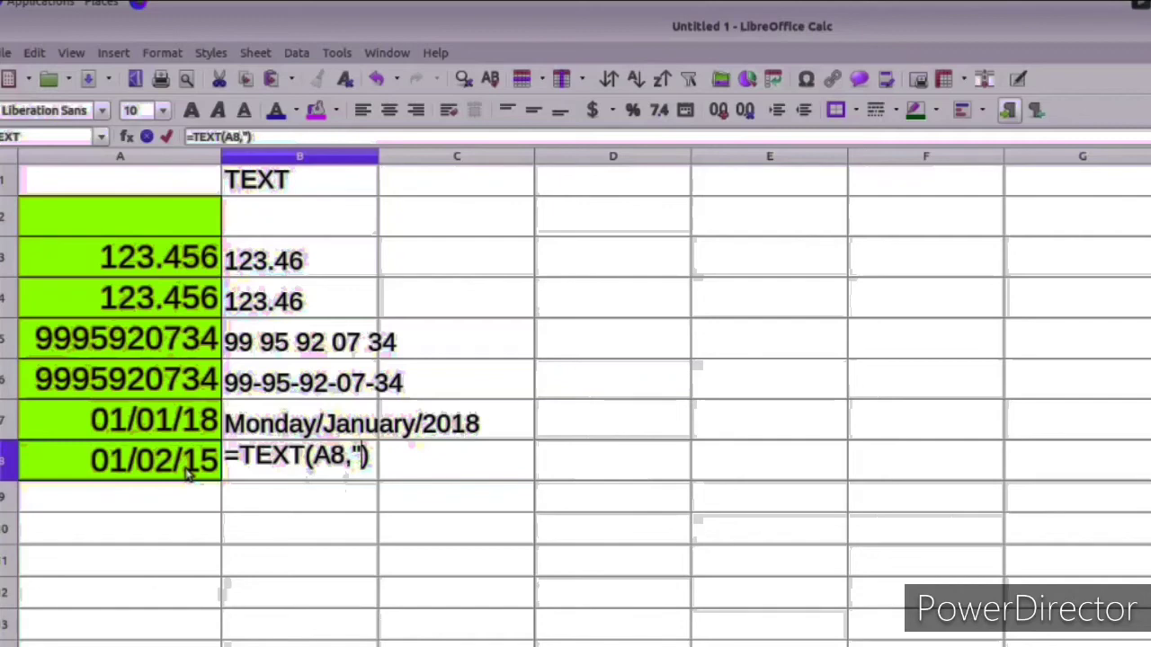
{"action": "type", "text": "DDDD"}
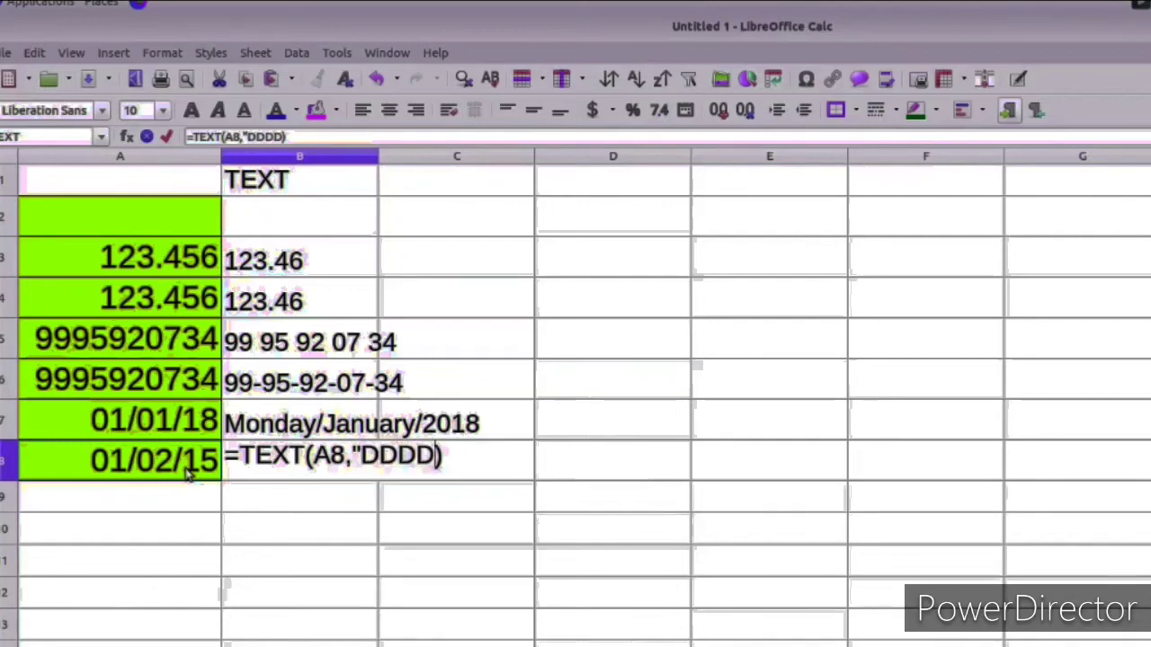
{"action": "type", "text": "/MMMM"}
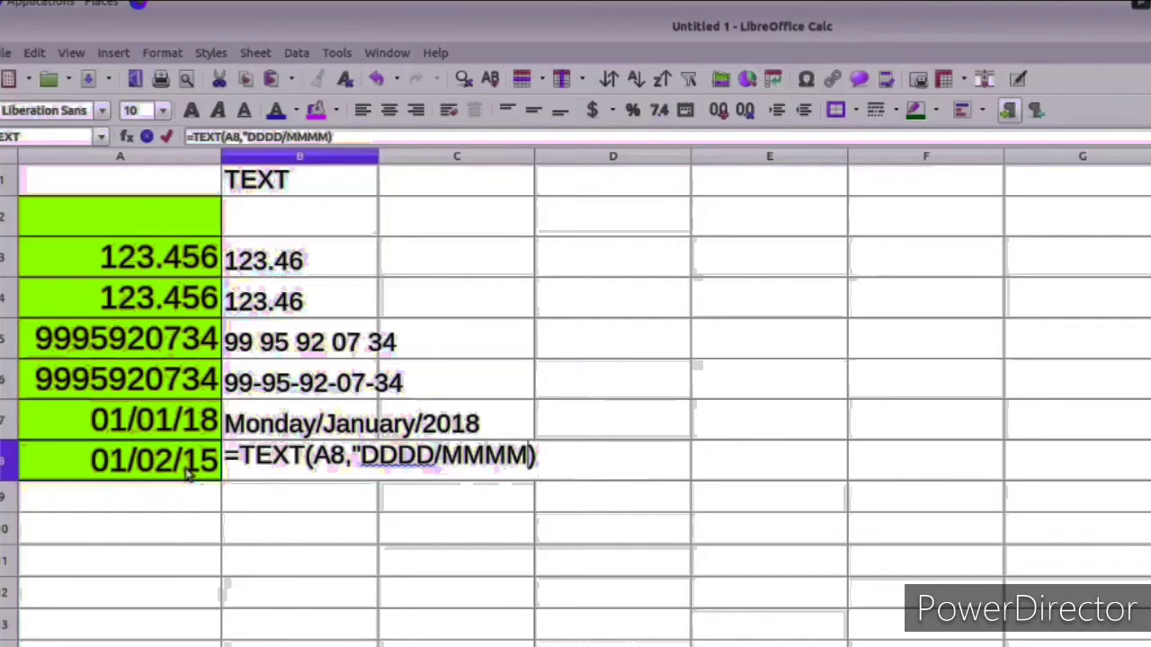
{"action": "type", "text": "\""}
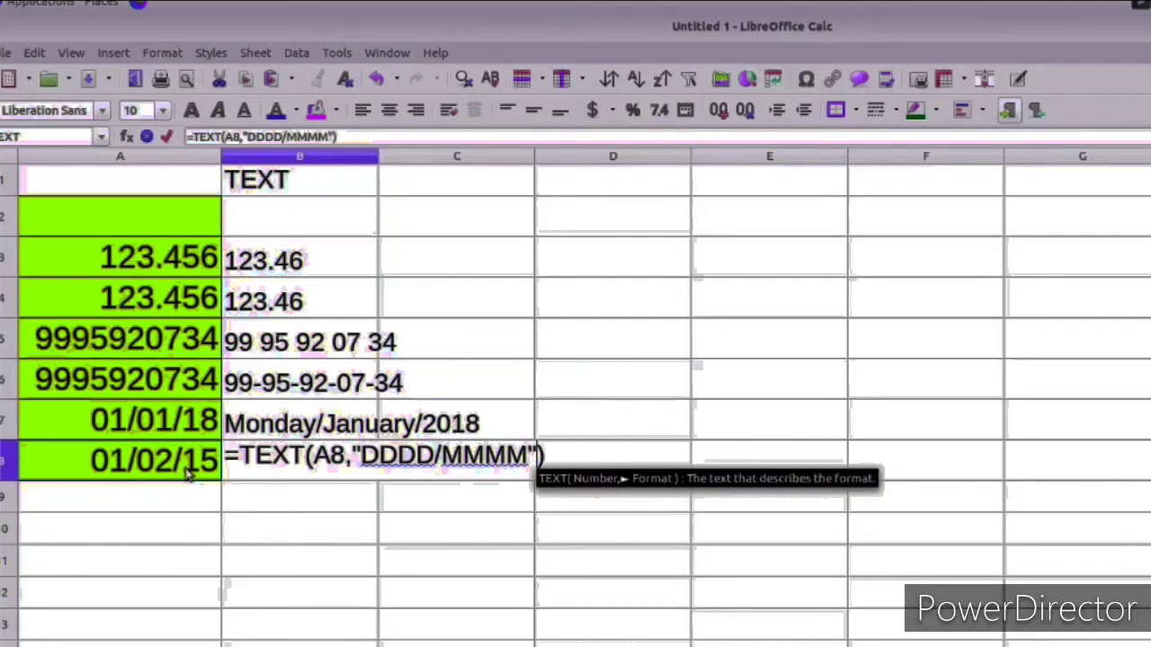
{"action": "key", "text": "Return"}
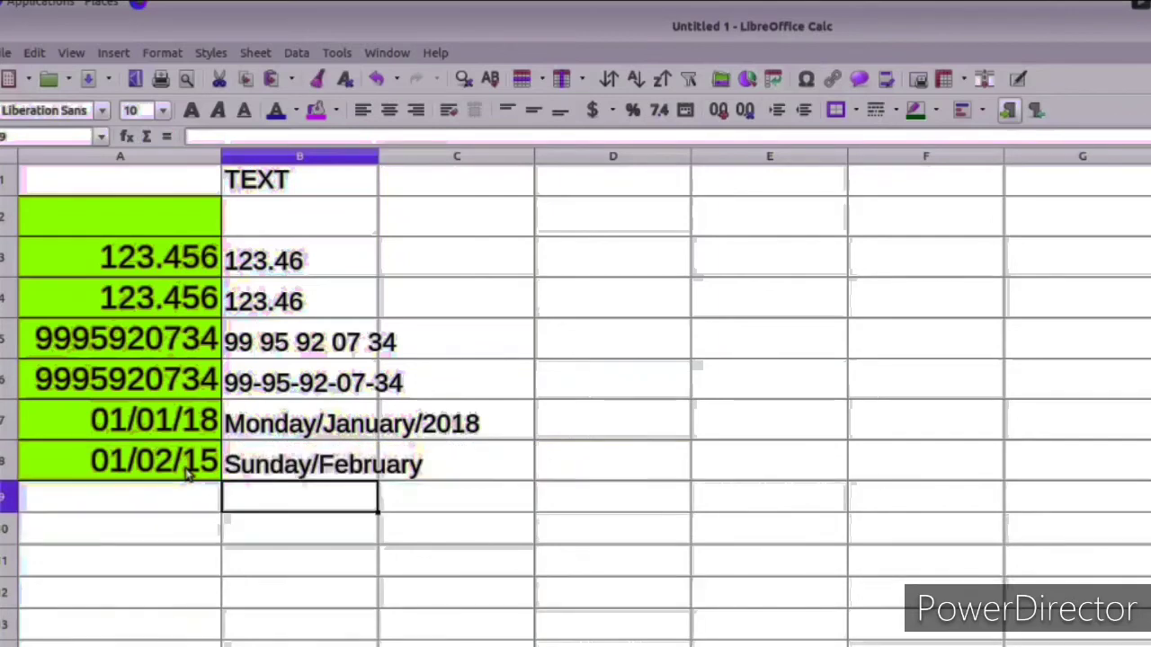
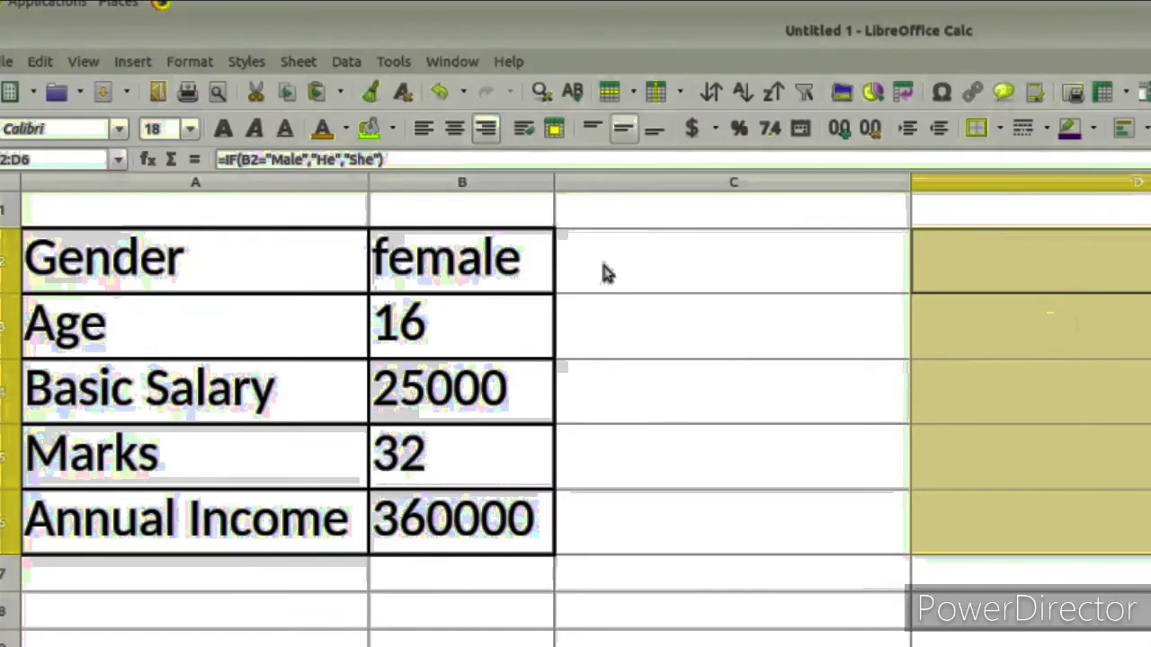
Enter the formula =IF(B2="MALE","HE","SHE") in cell C2 to return a pronoun for the gender in B2, and check it against B2.
{"action": "left_click", "coordinate": [604, 271]}
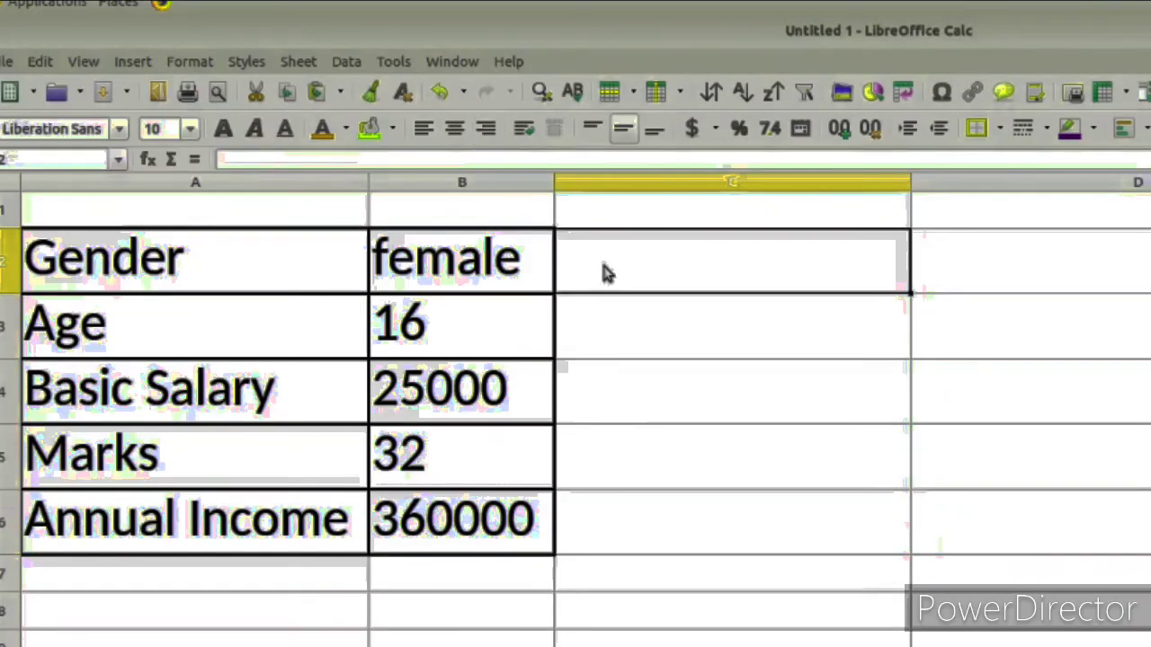
{"action": "type", "text": "="}
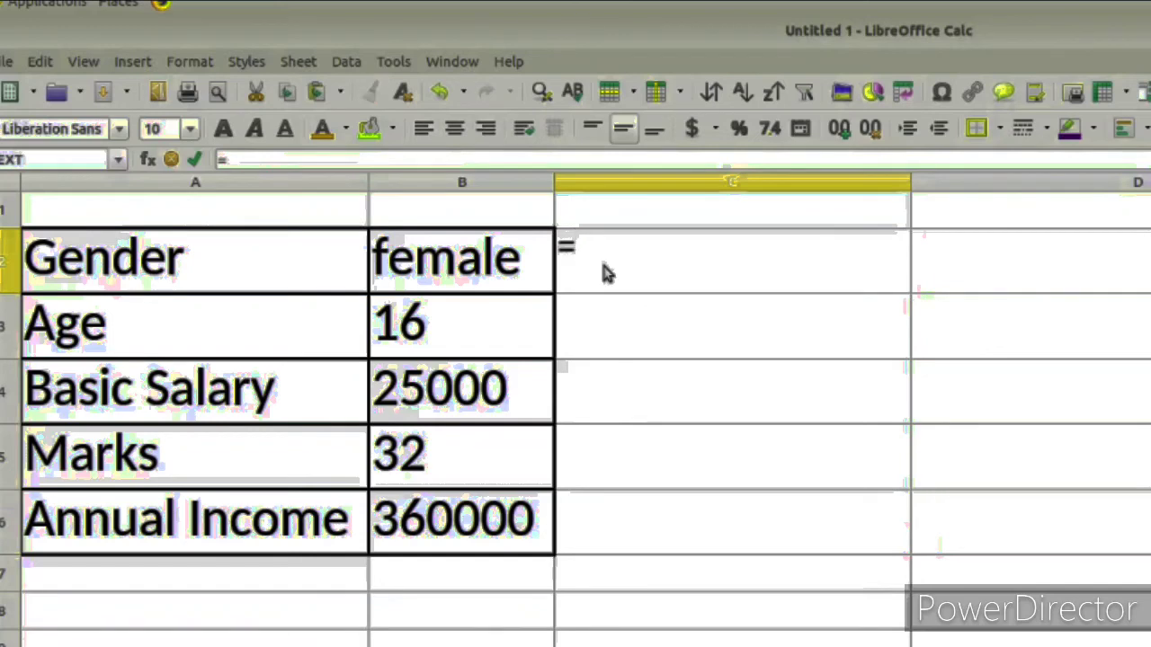
{"action": "key", "text": "Escape"}
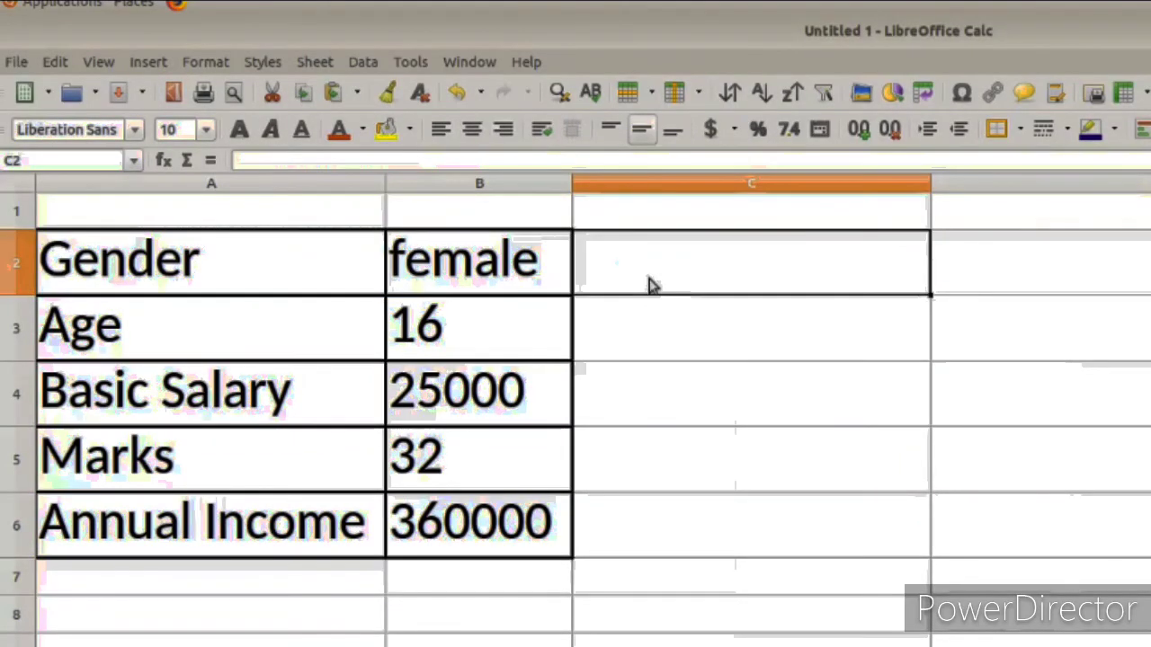
{"action": "type", "text": "="}
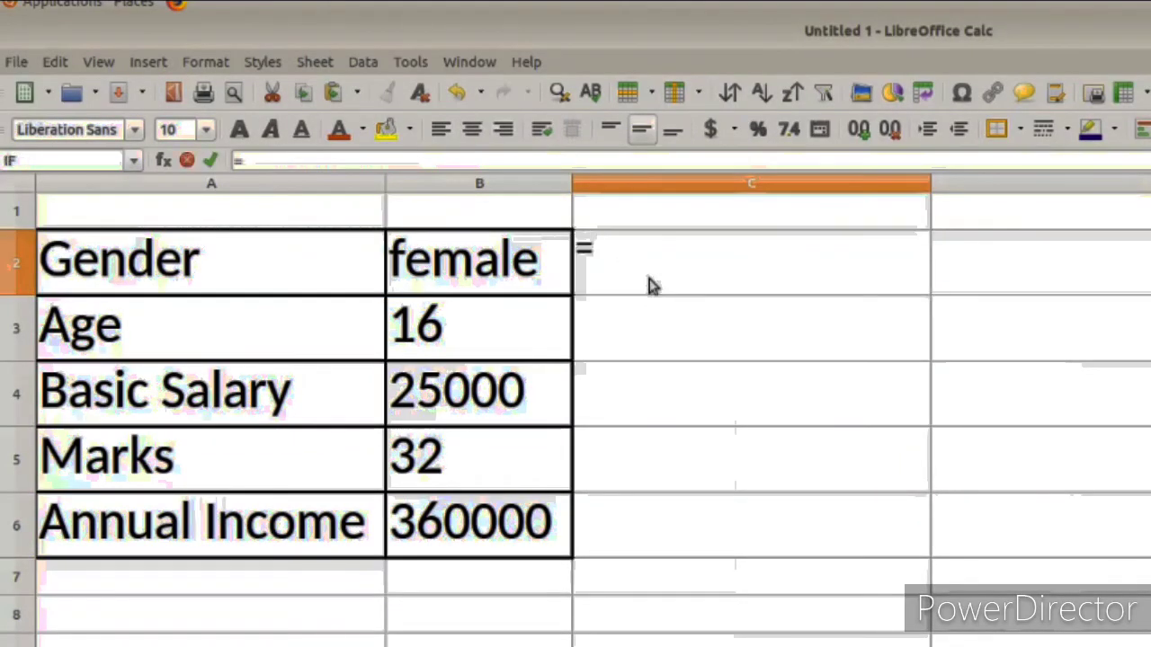
{"action": "type", "text": "IF"}
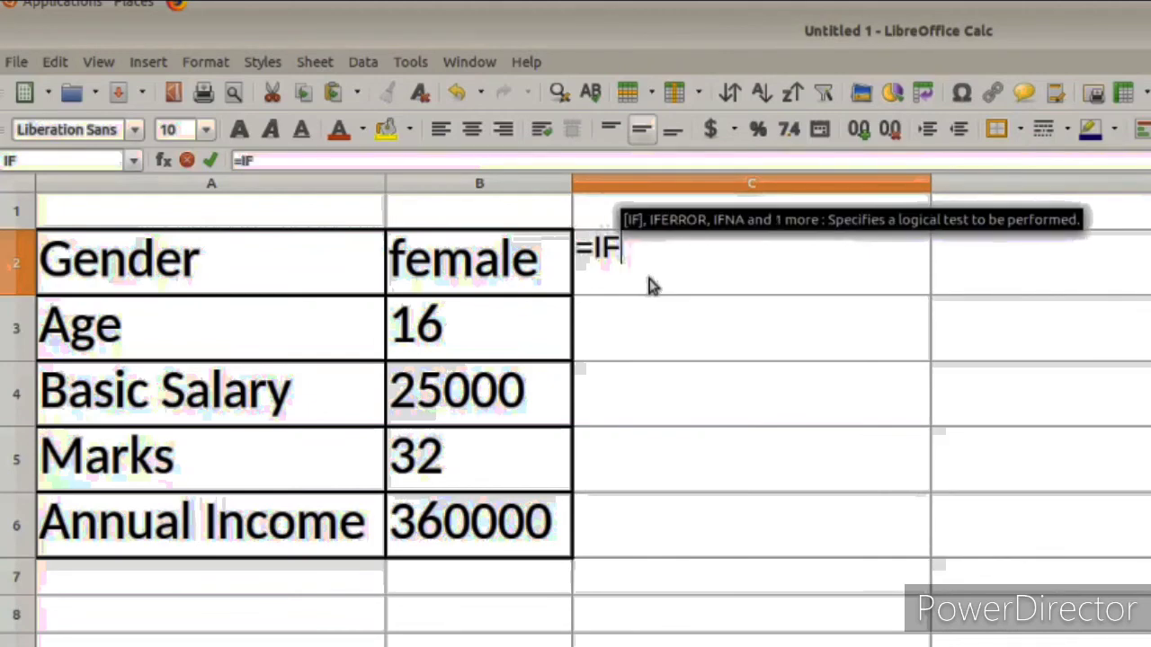
{"action": "key", "text": "Return"}
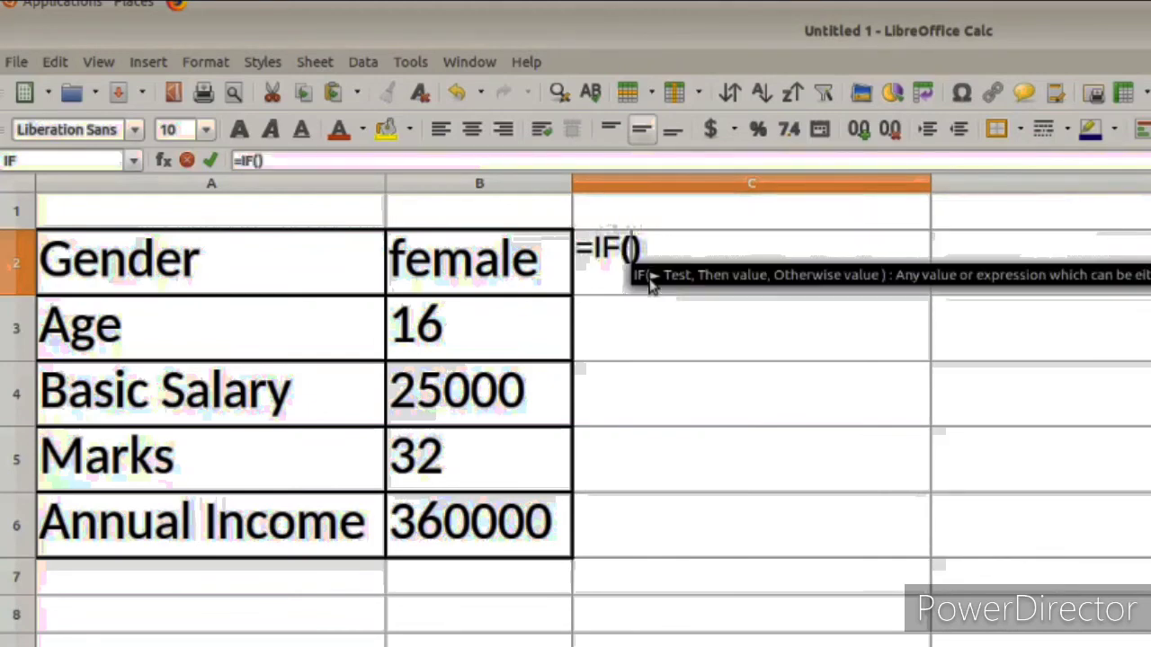
{"action": "left_click", "coordinate": [469, 261]}
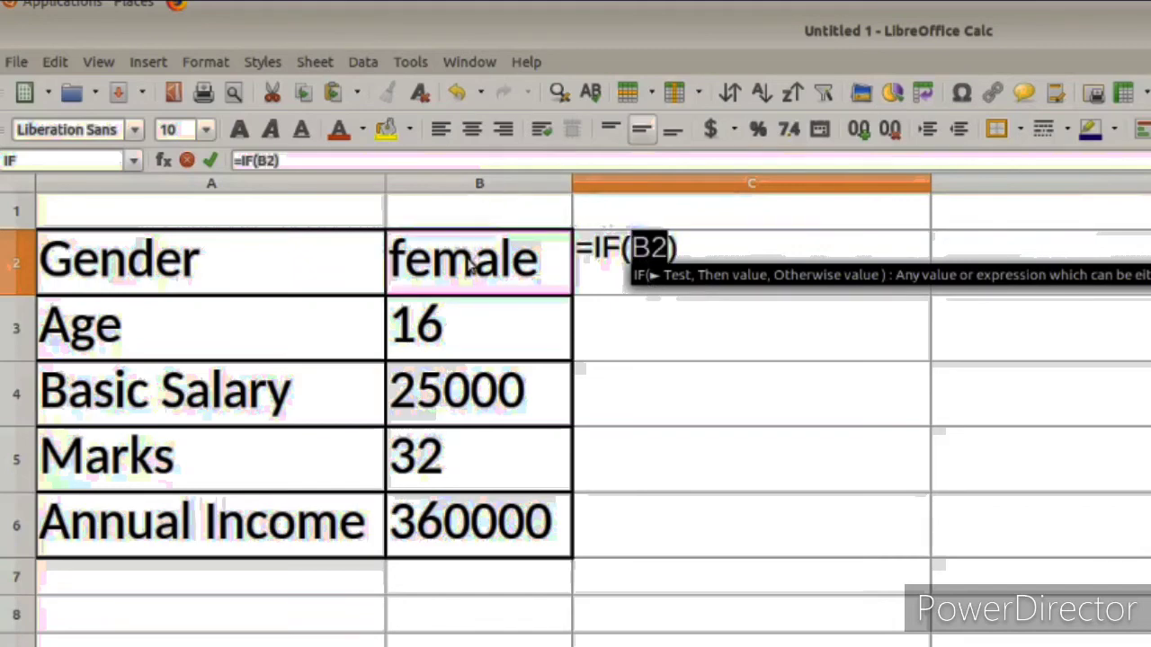
{"action": "type", "text": "="}
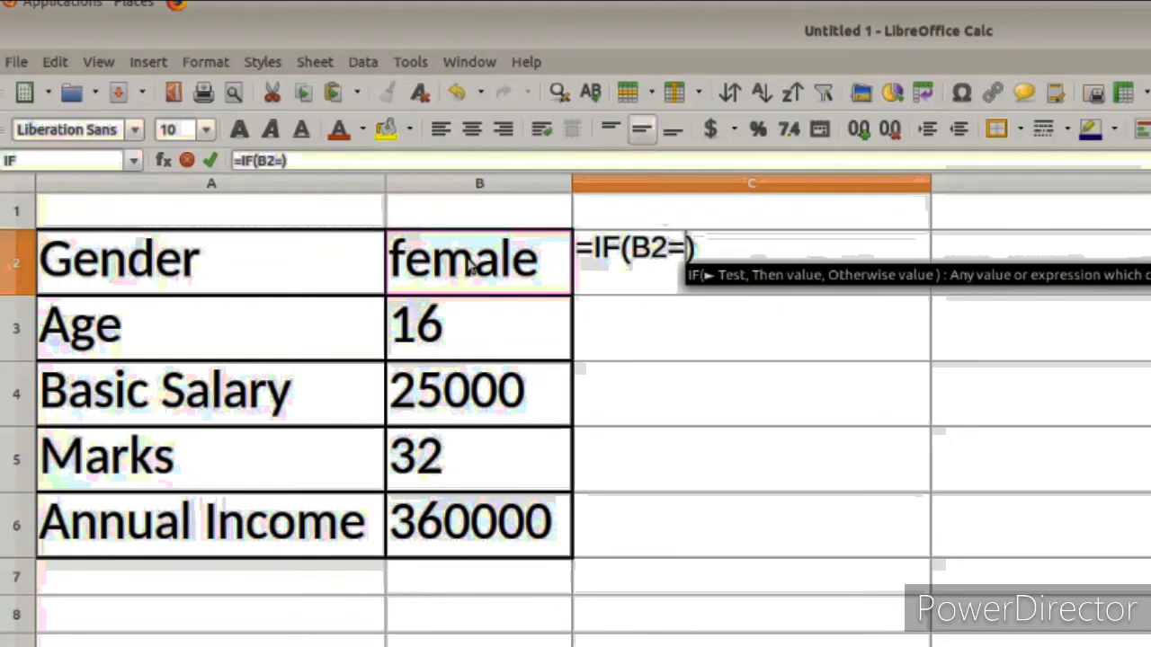
{"action": "type", "text": "\""}
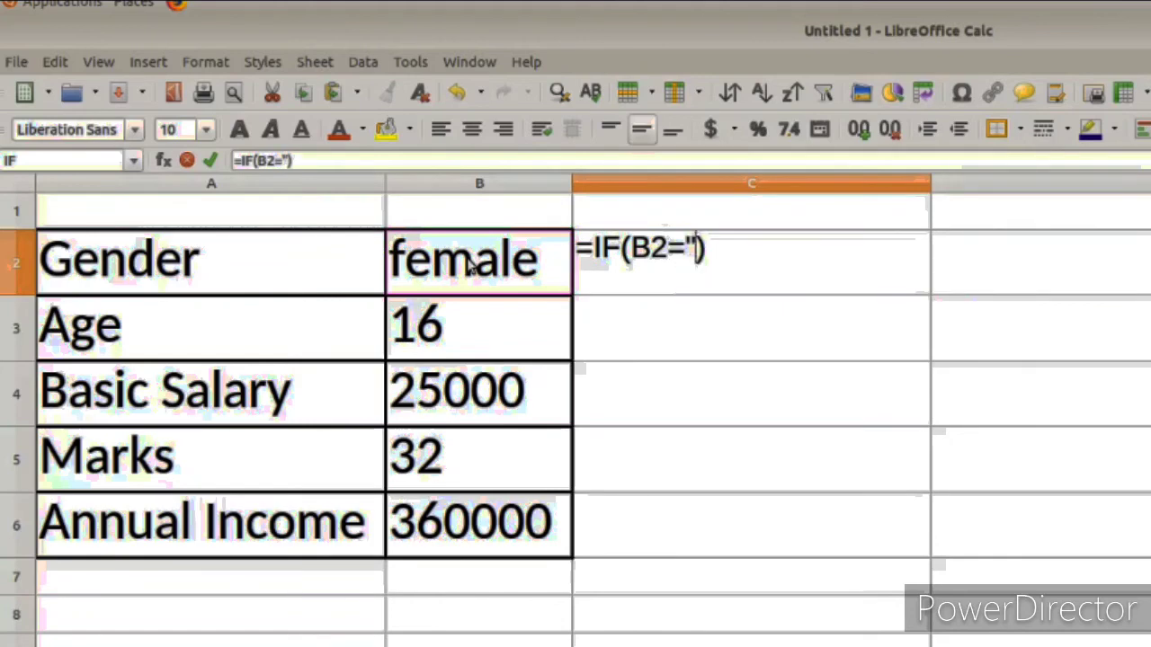
{"action": "type", "text": "MALE"}
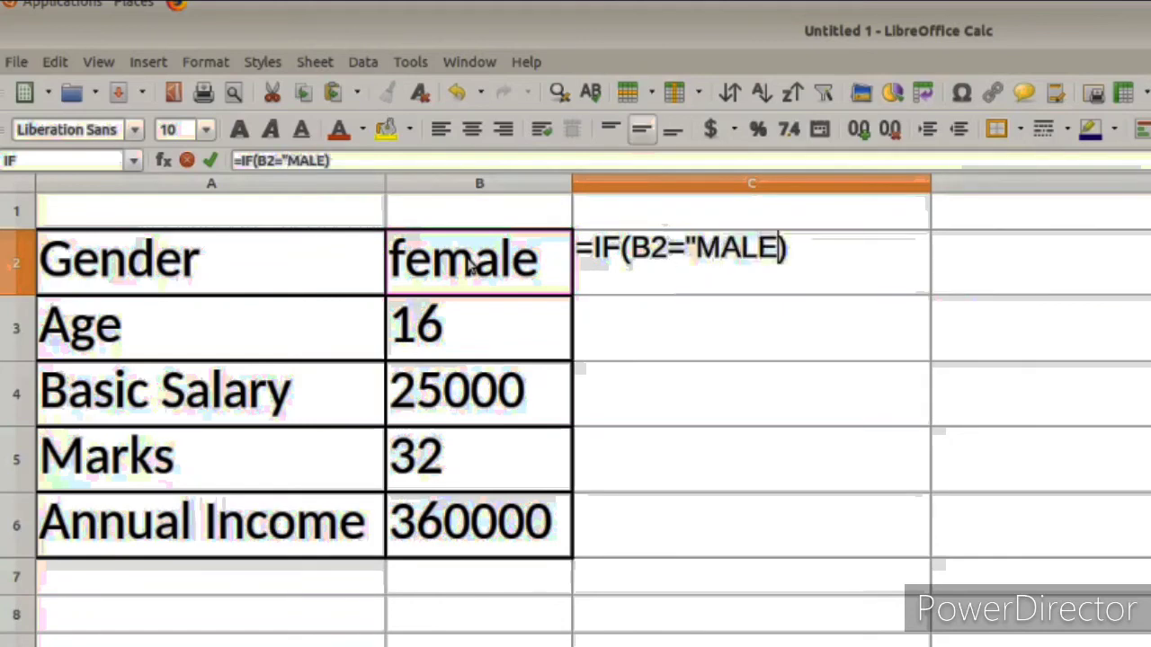
{"action": "type", "text": "\""}
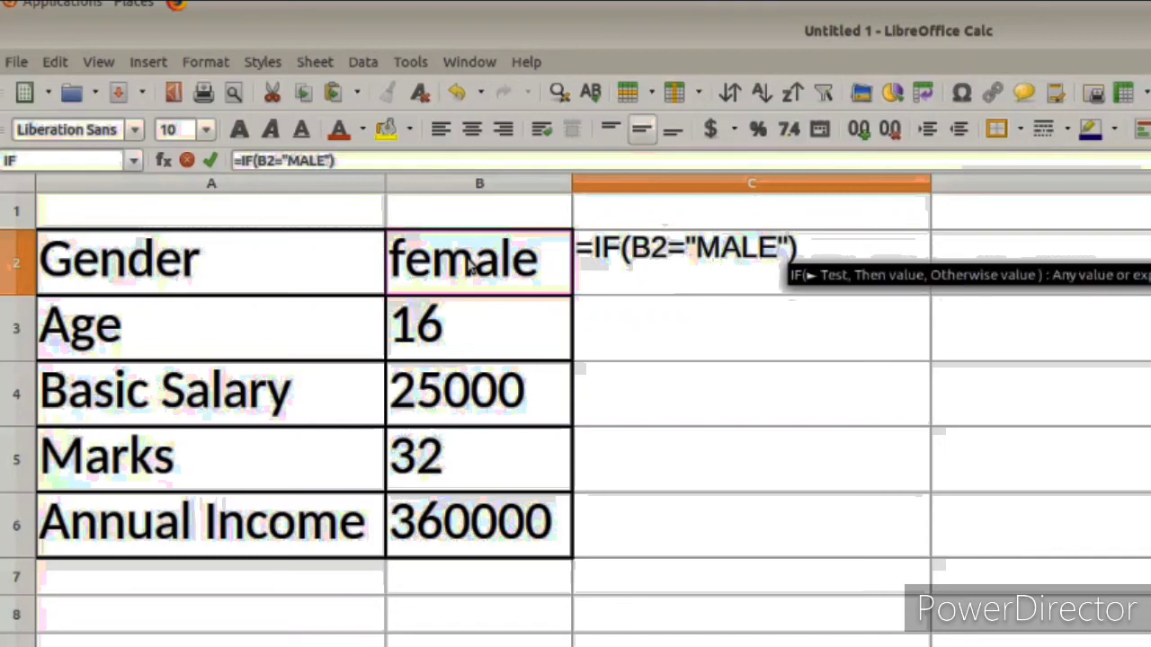
{"action": "type", "text": ","}
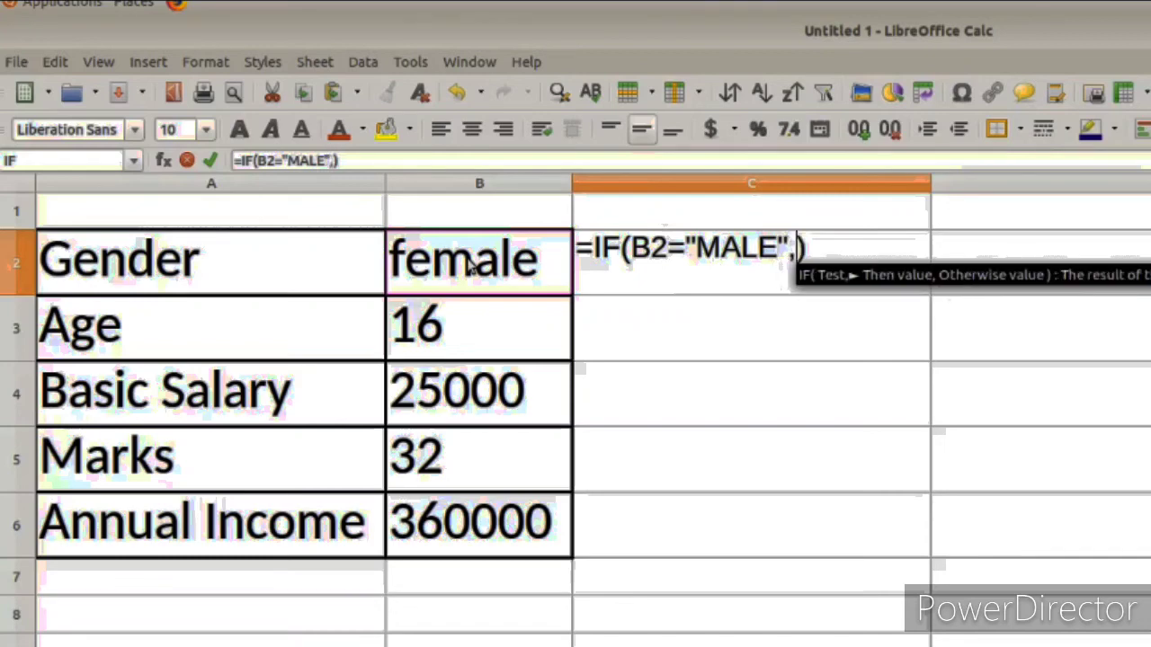
{"action": "type", "text": "\""}
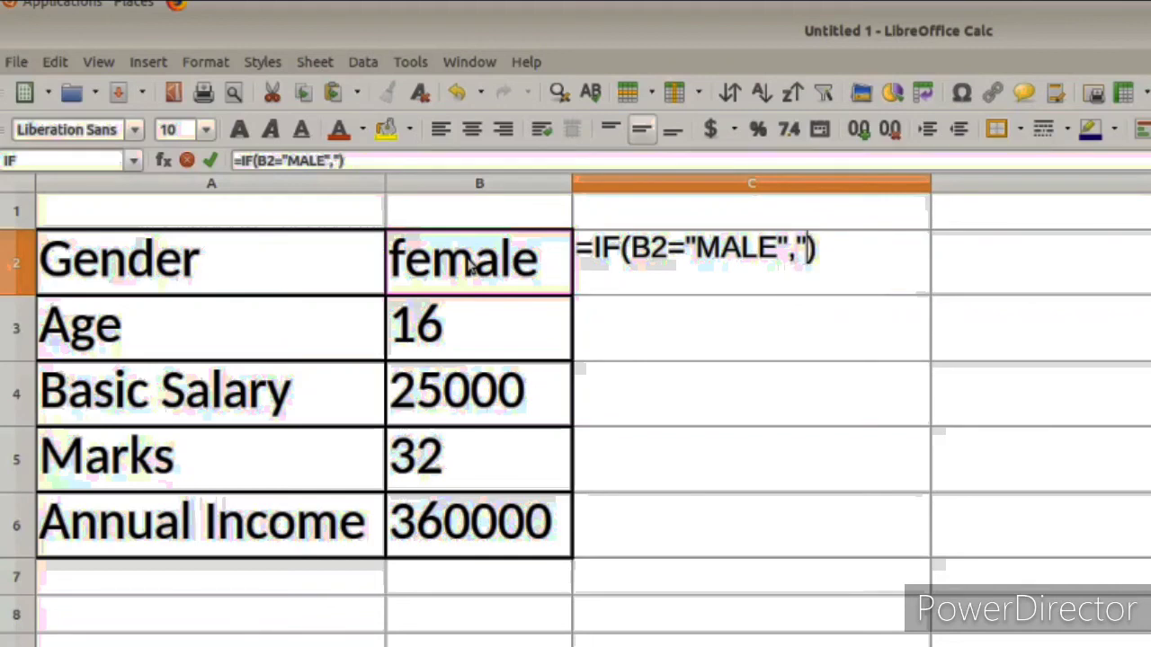
{"action": "type", "text": "HE"}
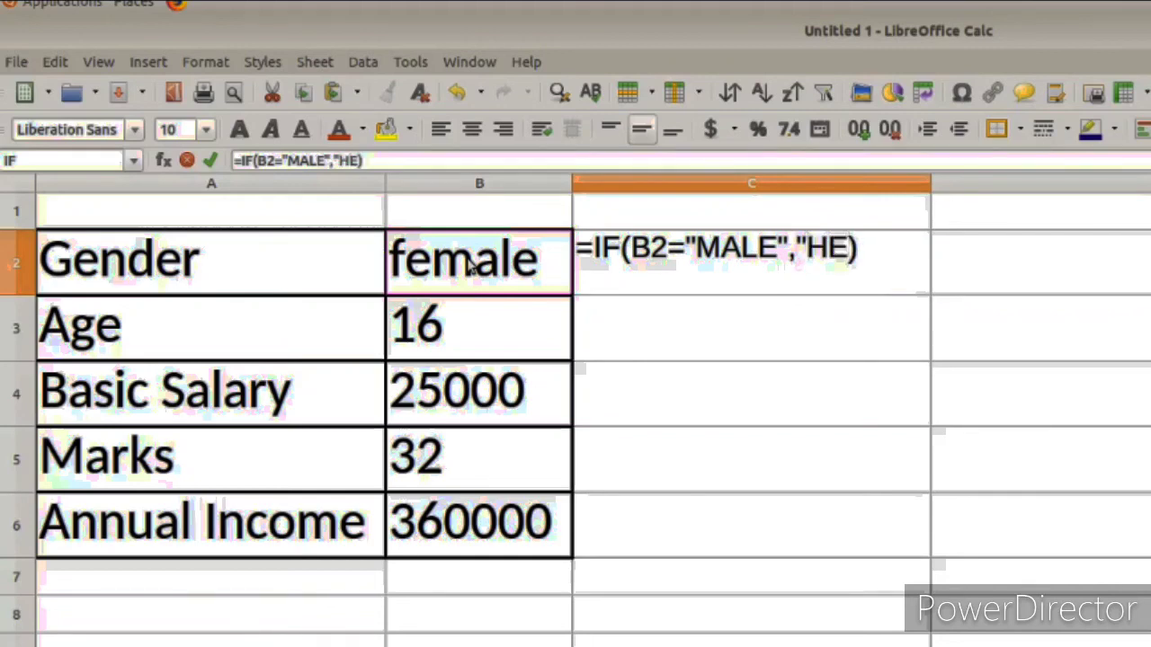
{"action": "type", "text": "\","}
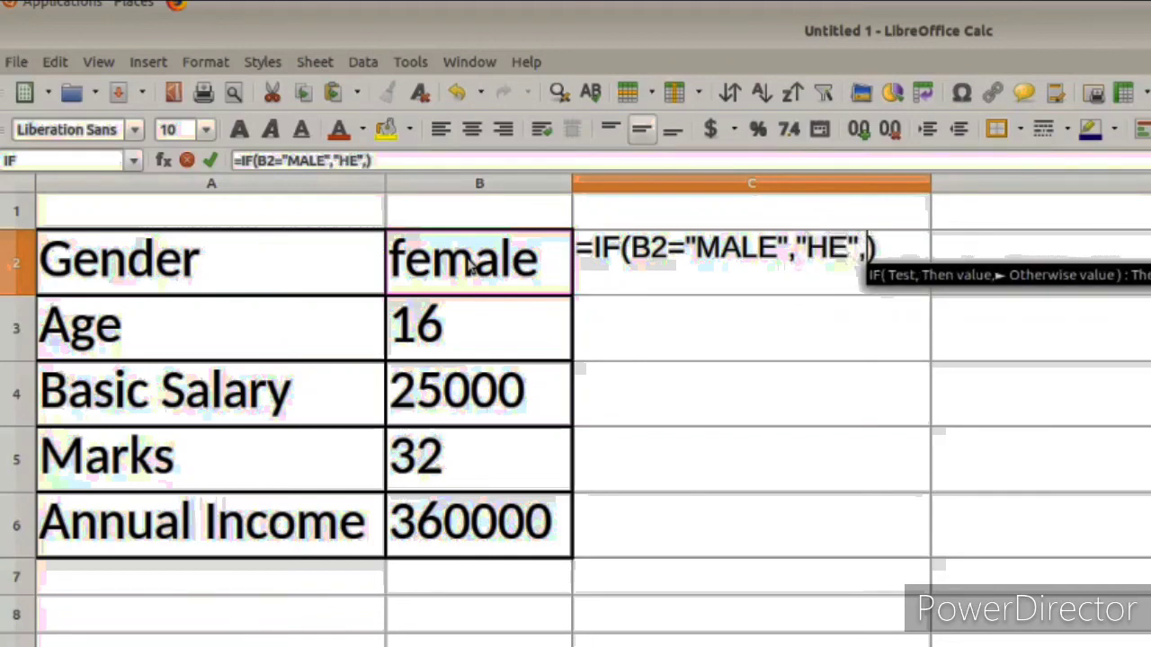
{"action": "type", "text": "\"S"}
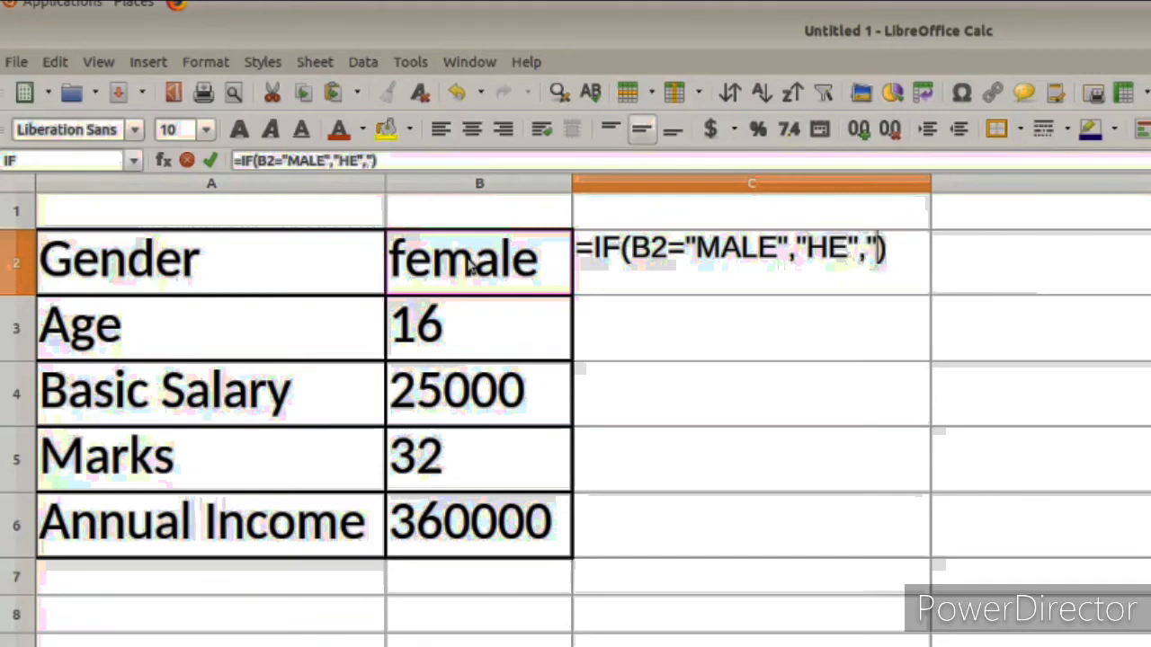
{"action": "type", "text": "HE\""}
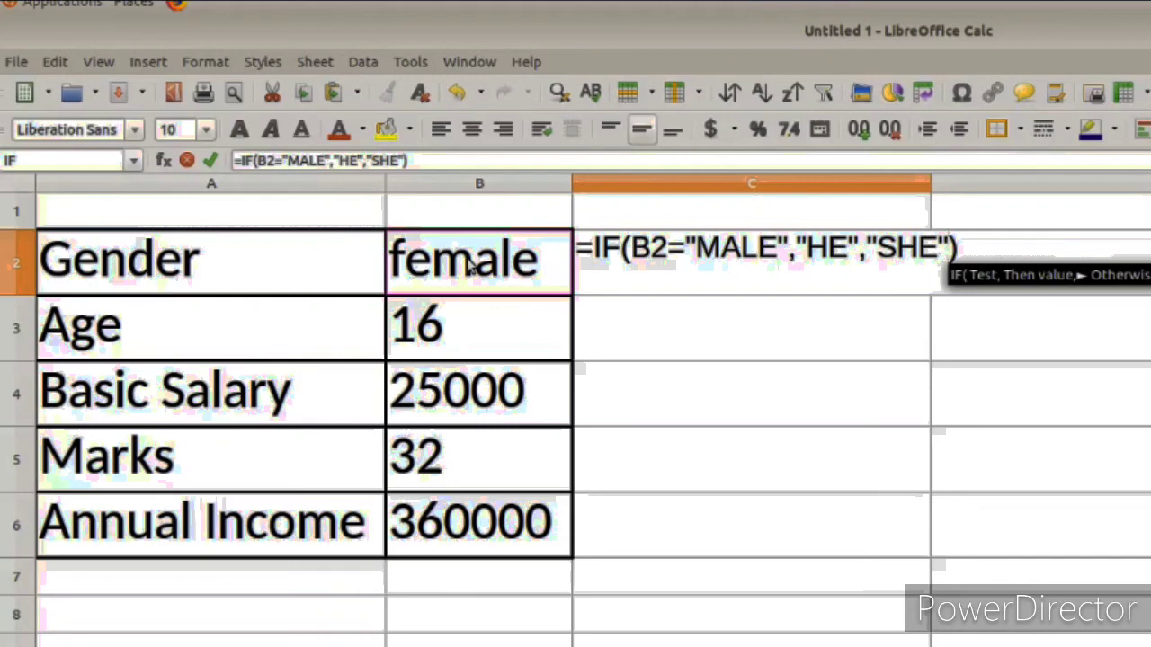
{"action": "key", "text": "Return"}
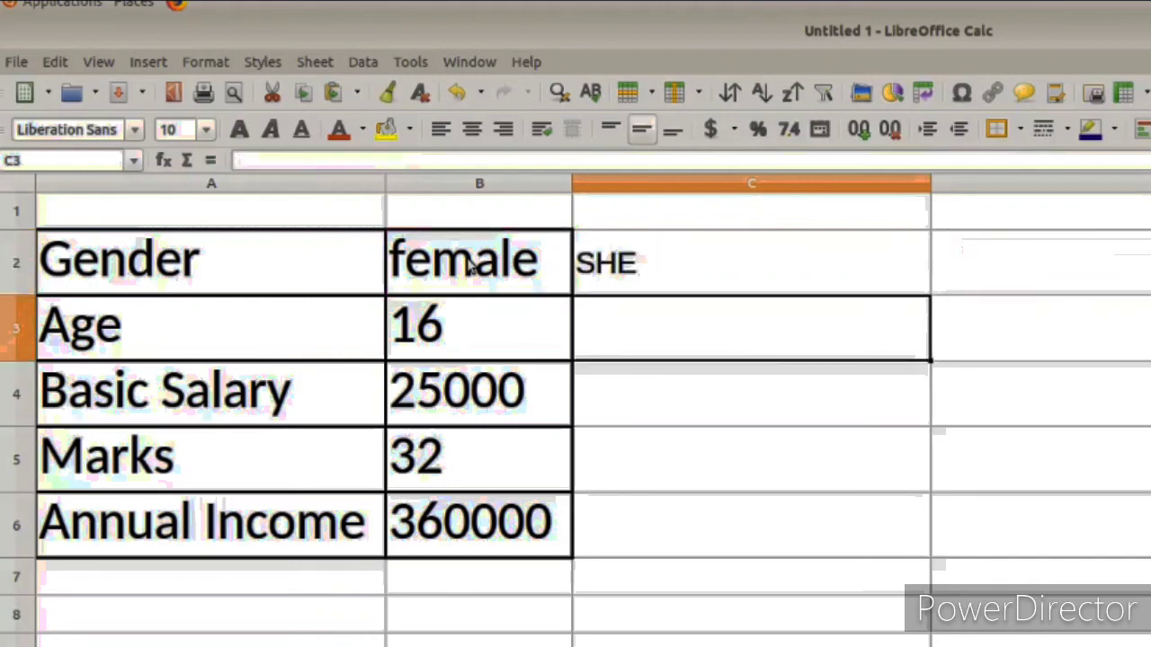
{"action": "left_click", "coordinate": [470, 270]}
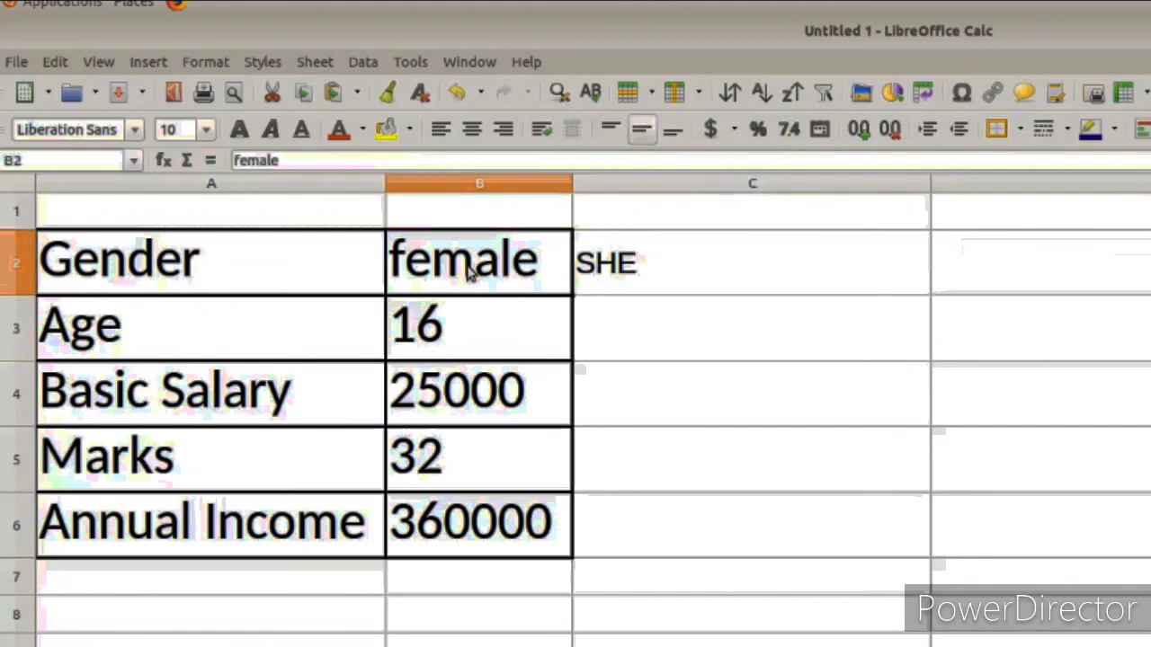
{"action": "left_click", "coordinate": [691, 259]}
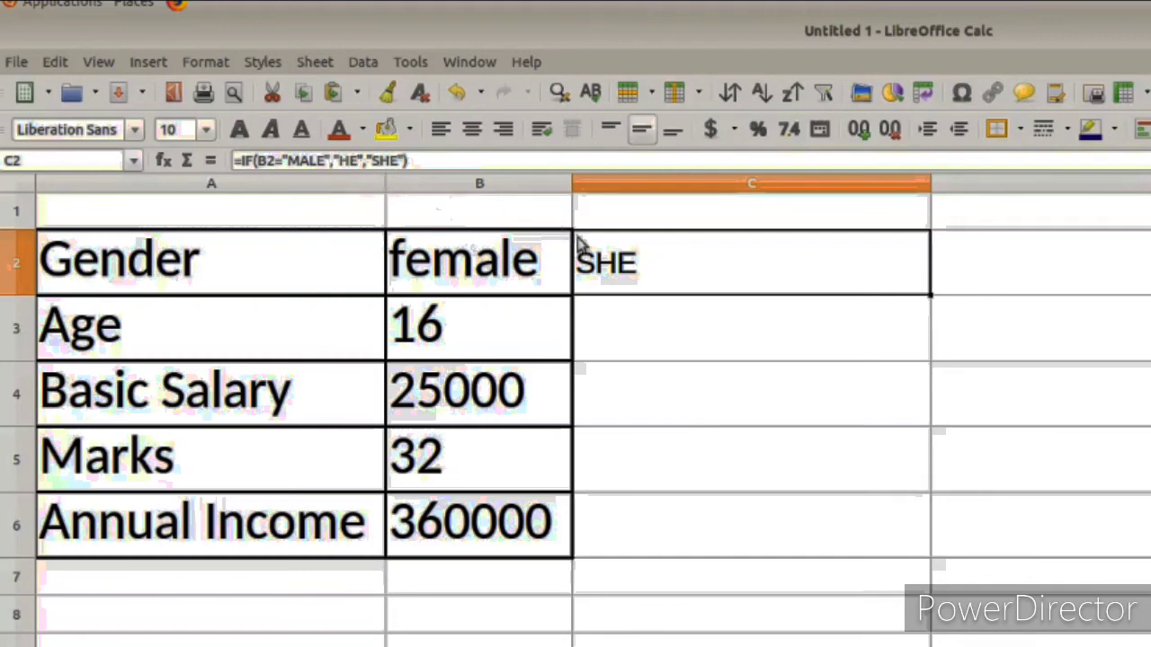
Enter the formula =IF(B3>=18,"ADULT","CHILD") in cell C3 to classify the age in B3.
{"action": "left_click", "coordinate": [655, 330]}
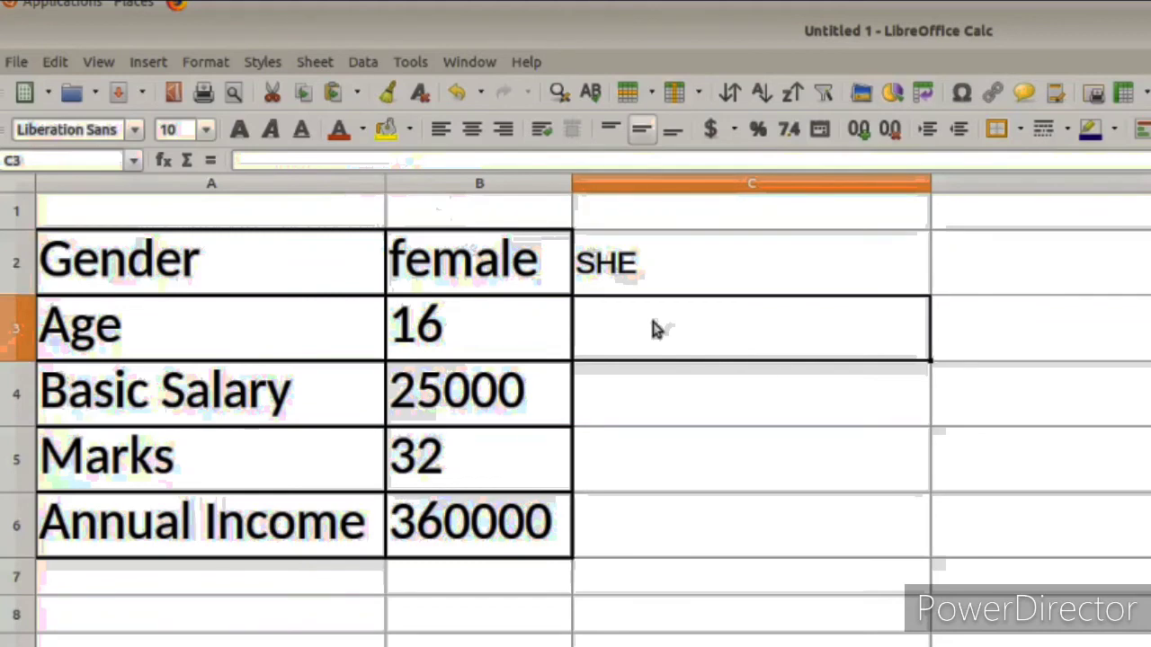
{"action": "type", "text": "="}
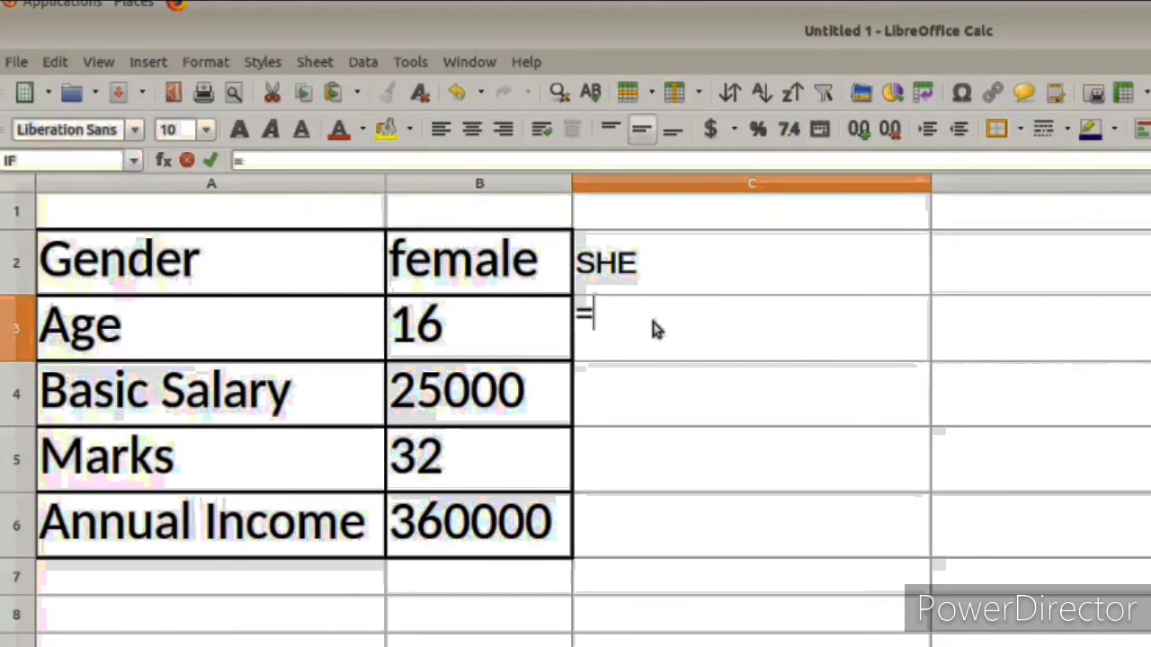
{"action": "type", "text": "IF"}
{"action": "key", "text": "Return"}
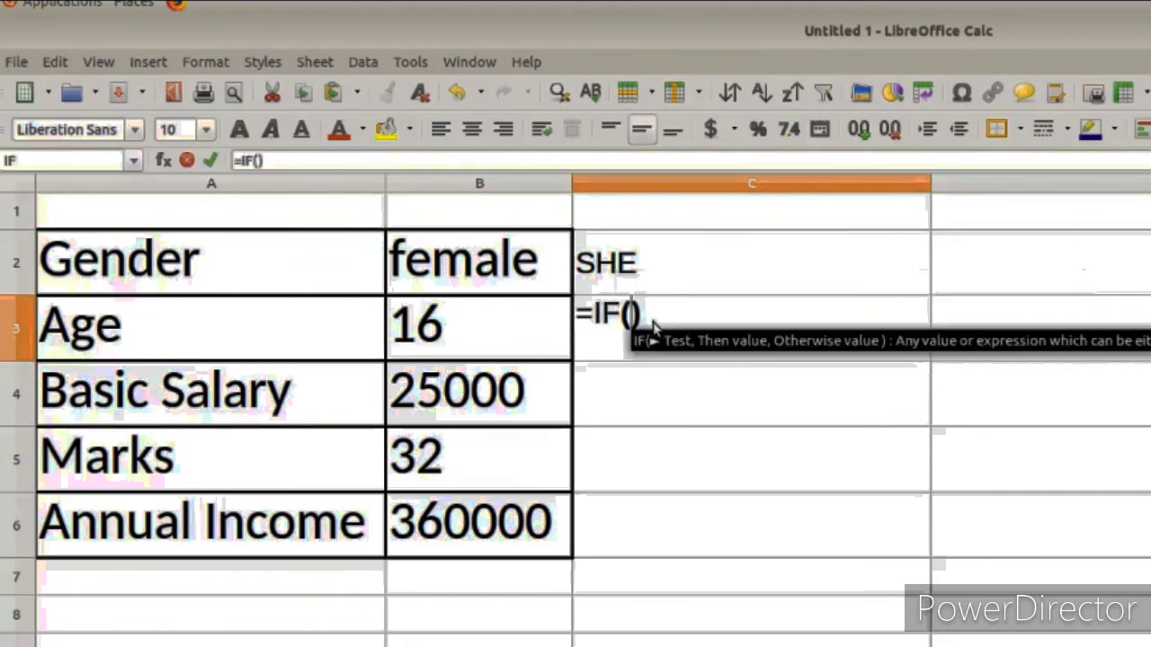
{"action": "left_click", "coordinate": [492, 321]}
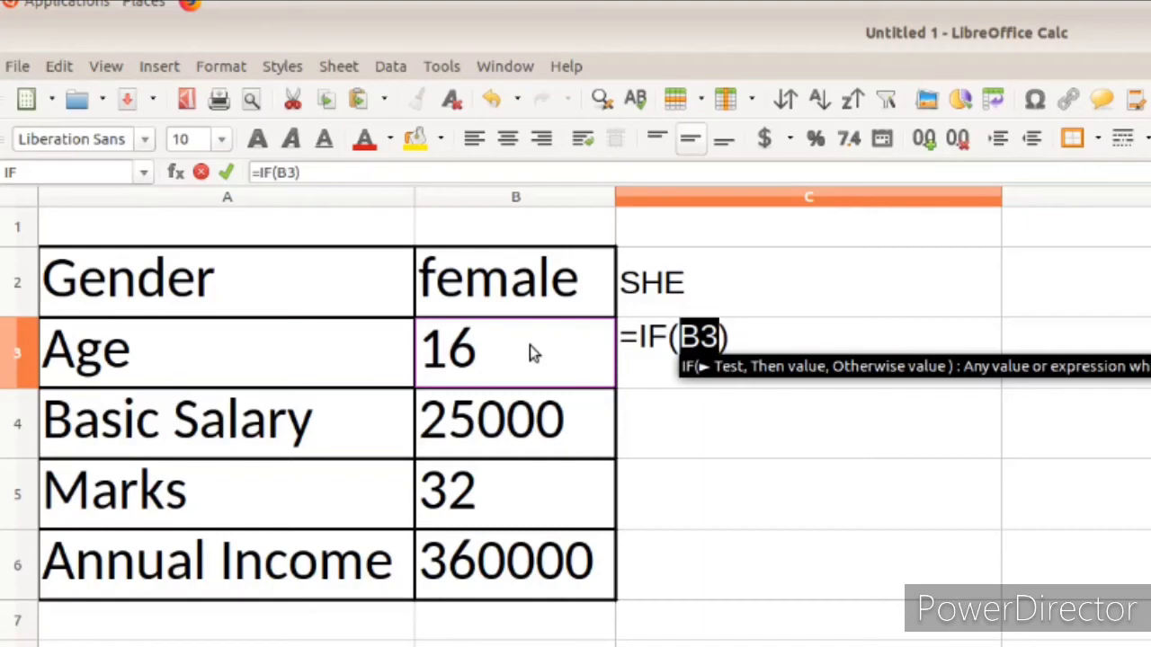
{"action": "type", "text": ">="}
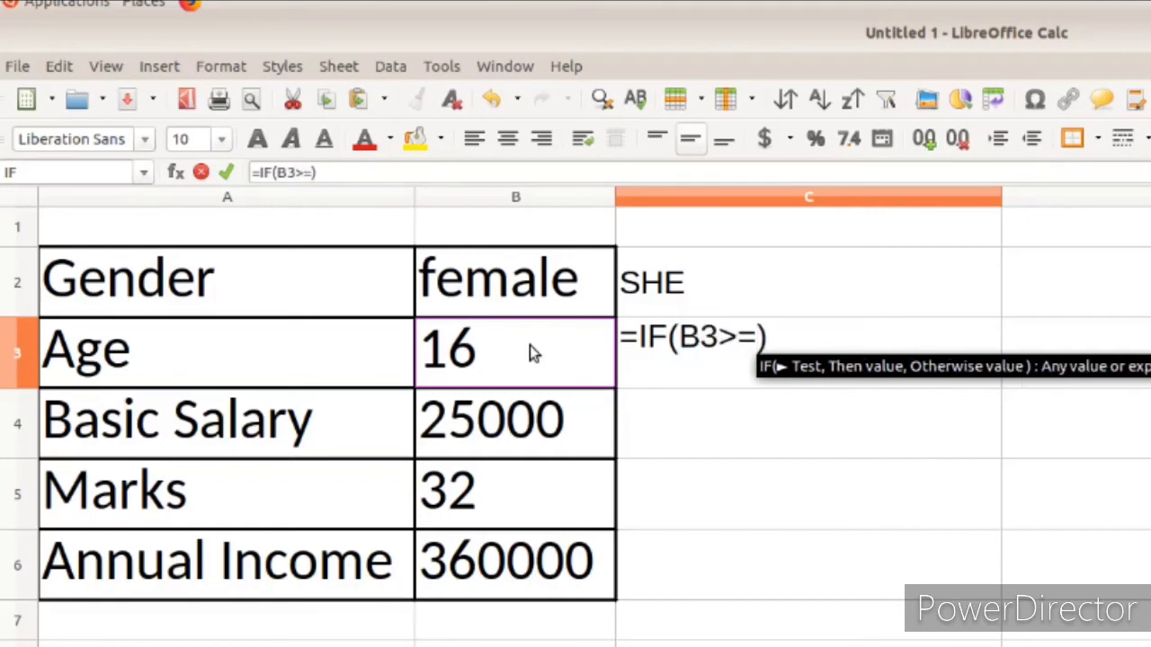
{"action": "type", "text": "18,"}
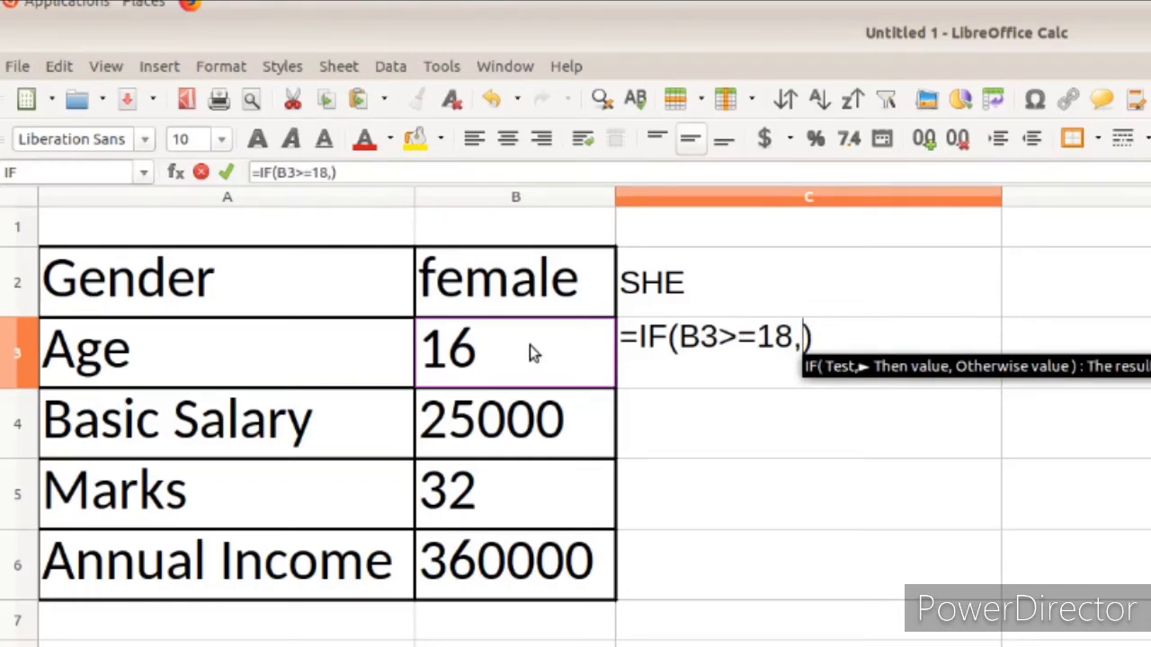
{"action": "type", "text": "\"A"}
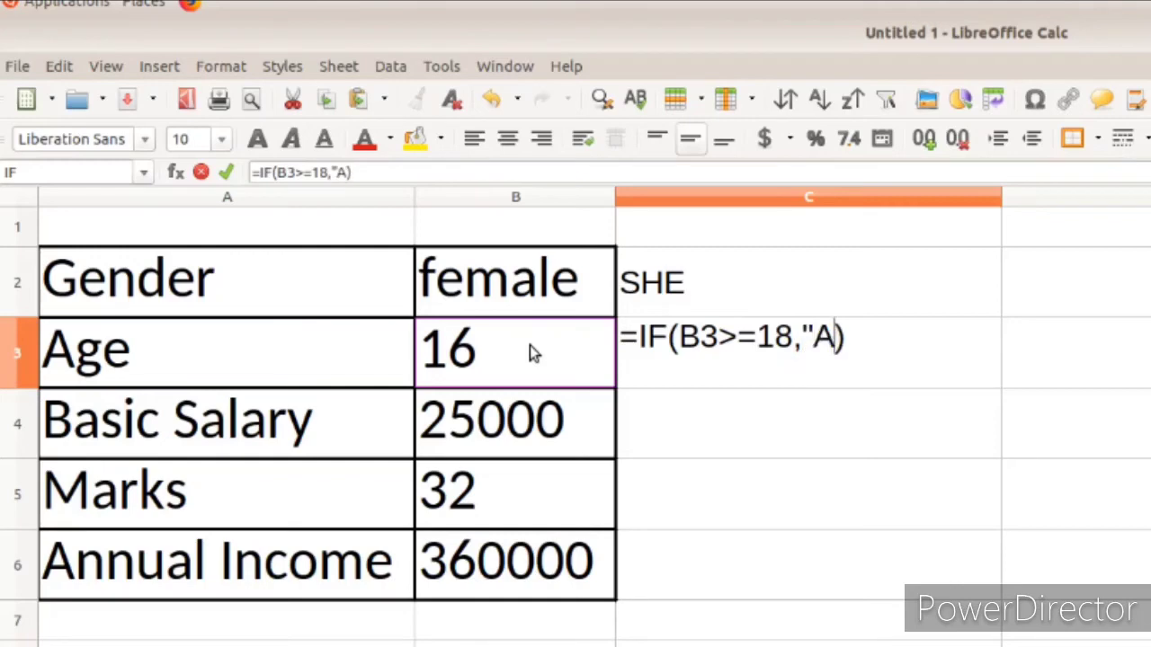
{"action": "type", "text": "DULT"}
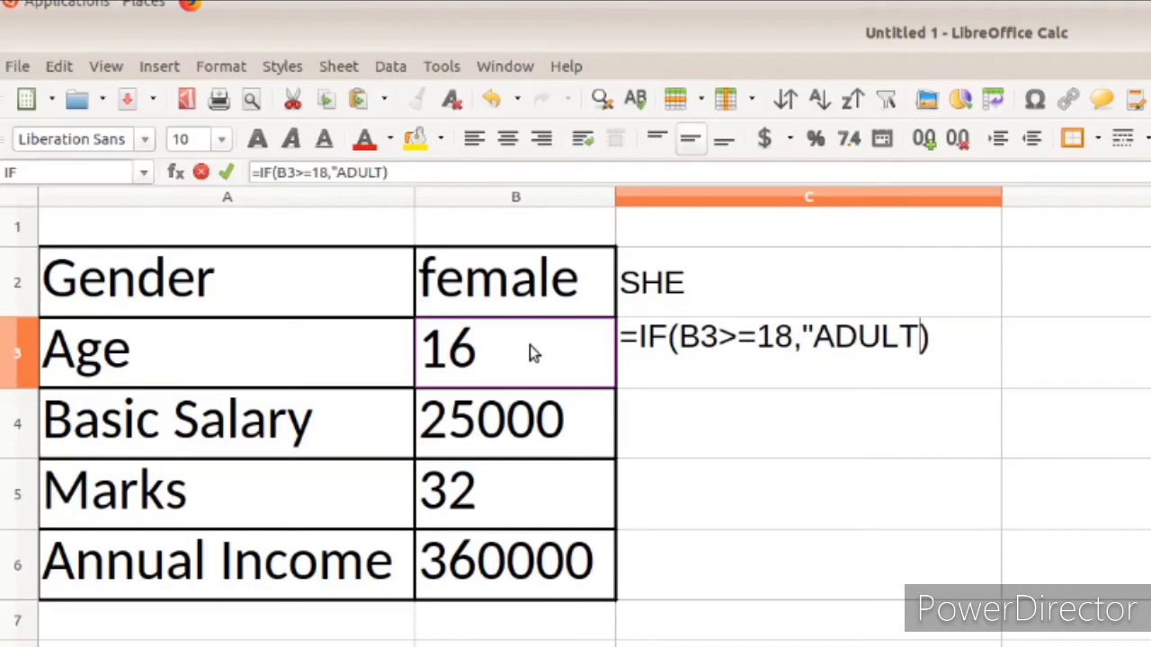
{"action": "type", "text": "\""}
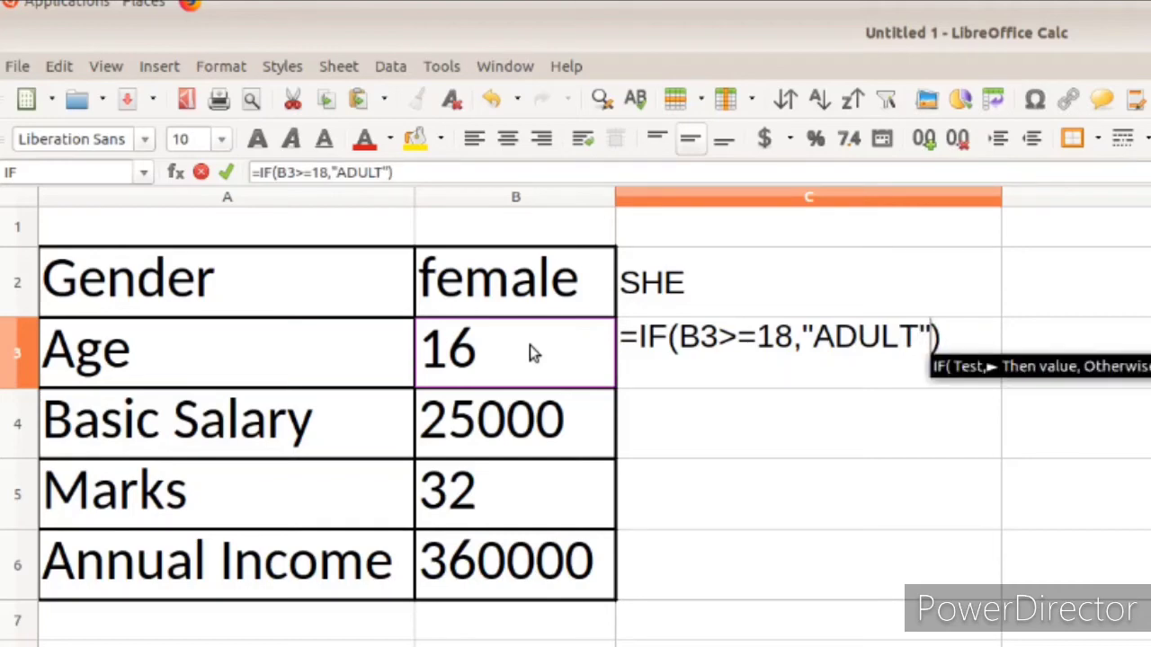
{"action": "type", "text": ","}
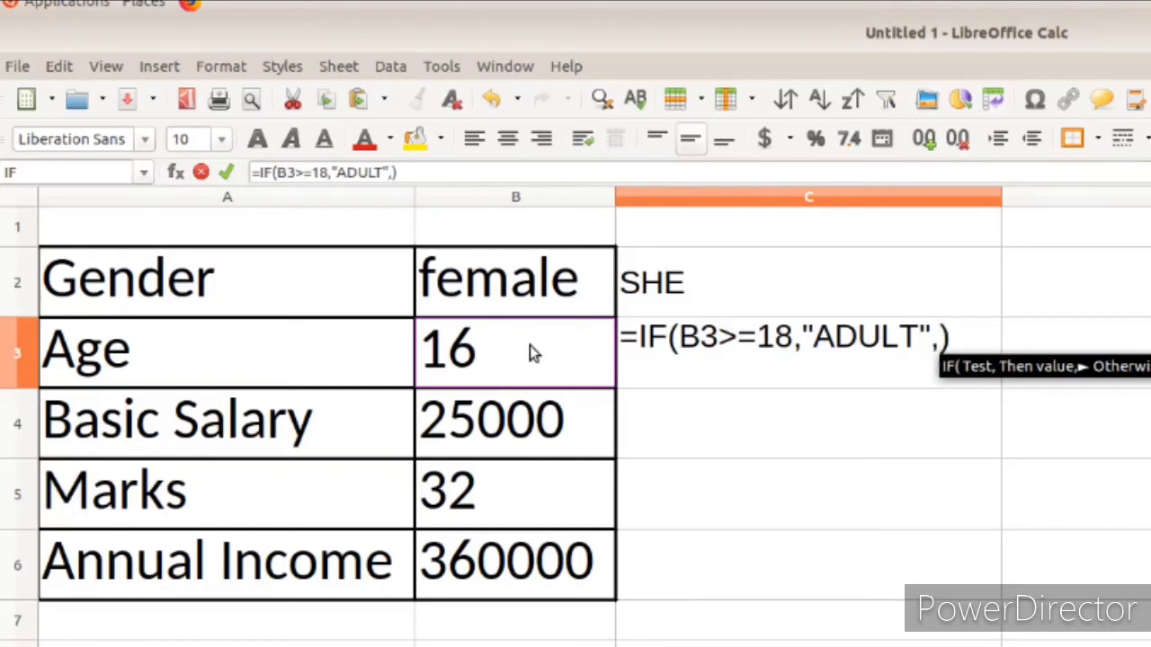
{"action": "type", "text": "\"C"}
{"action": "type", "text": "HIL"}
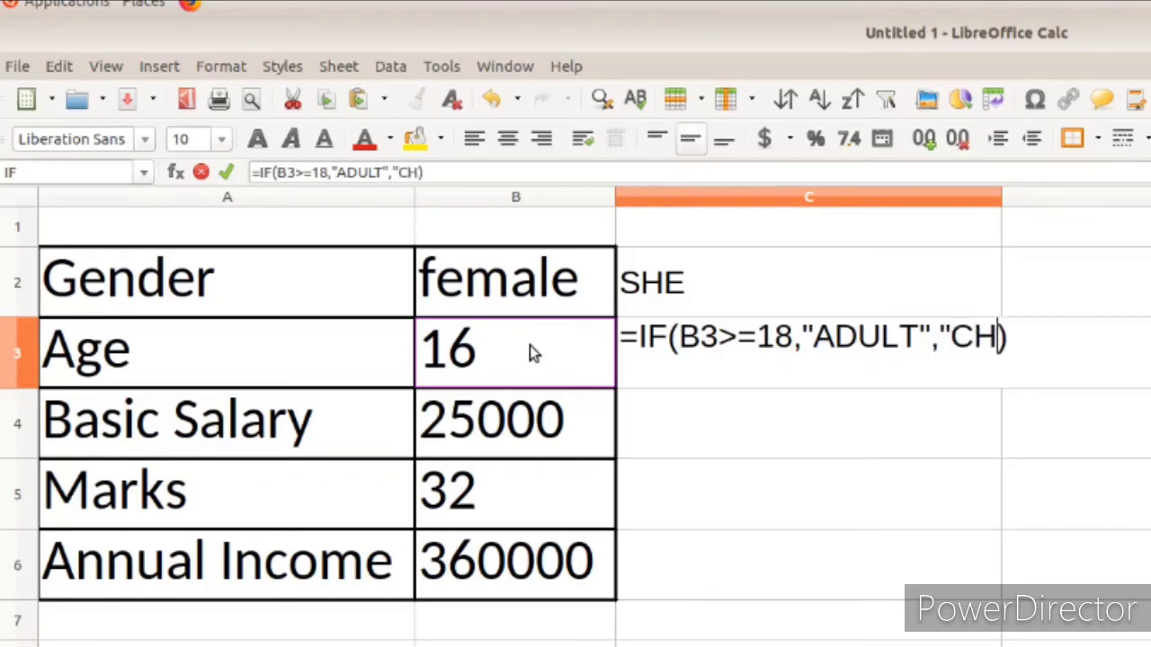
{"action": "type", "text": "D\")"}
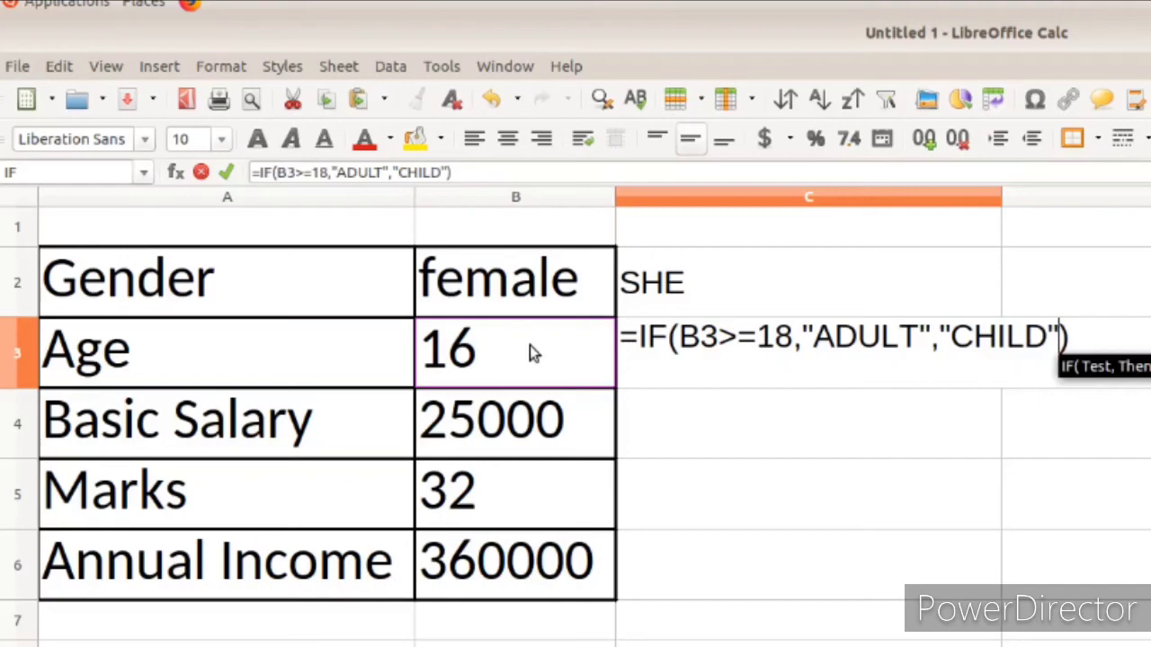
{"action": "key", "text": "Return"}
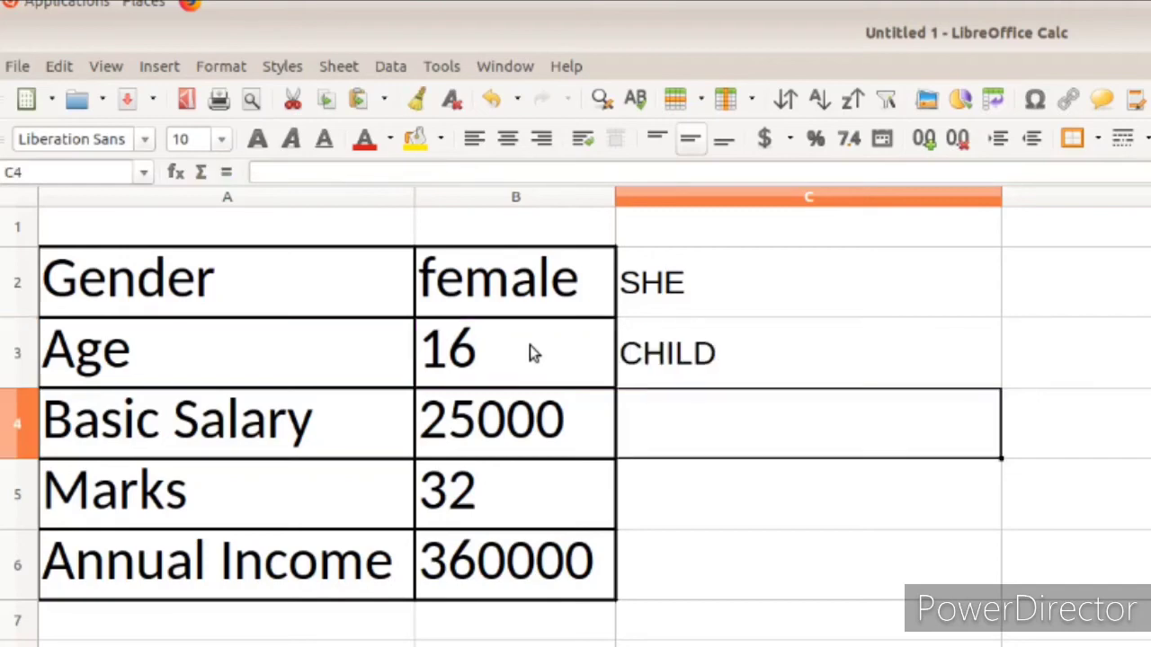
Change the age in cell B3 to 19 to test the IF formula in C3.
{"action": "left_click", "coordinate": [474, 352]}
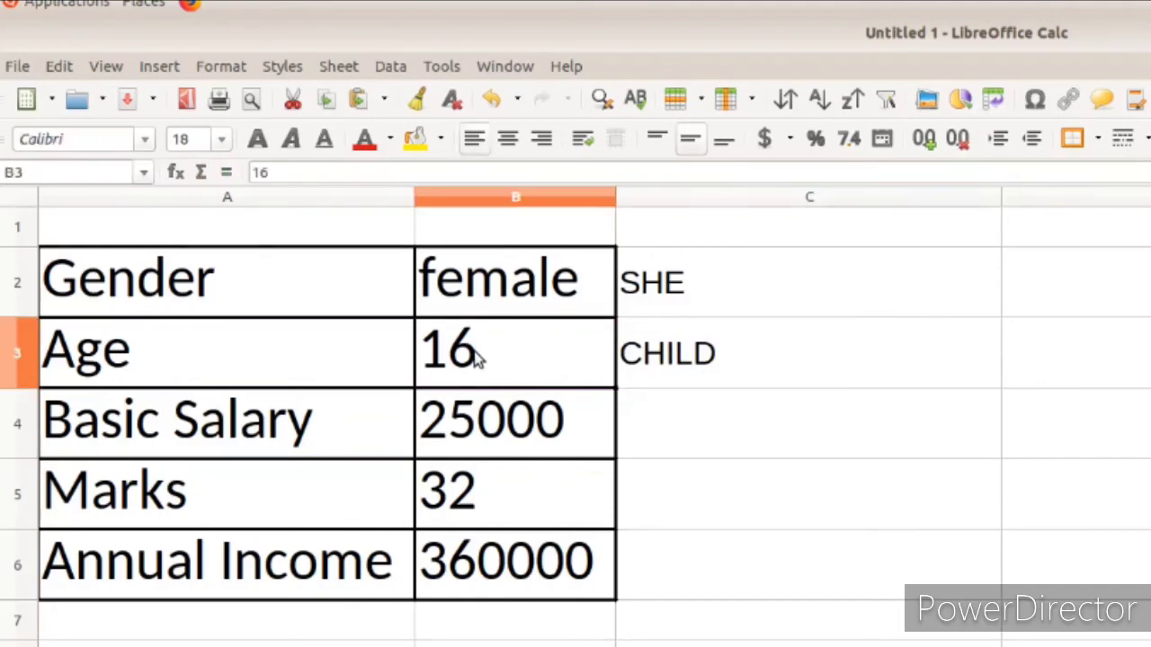
{"action": "double_click", "coordinate": [477, 357]}
{"action": "key", "text": "BackSpace"}
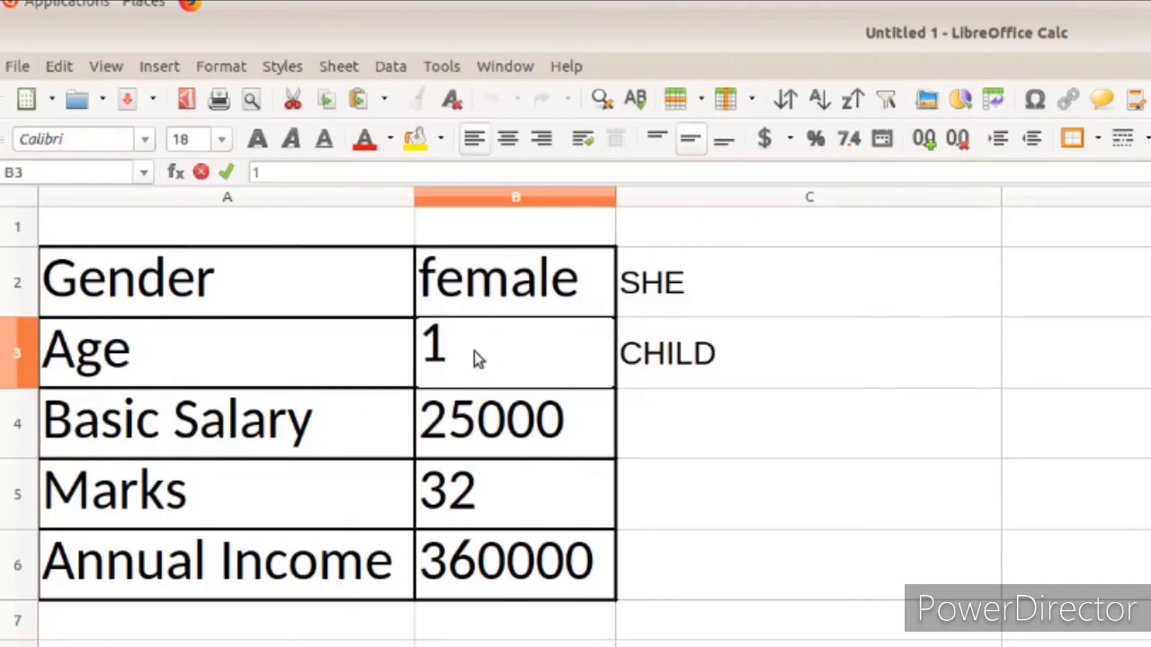
{"action": "type", "text": "9"}
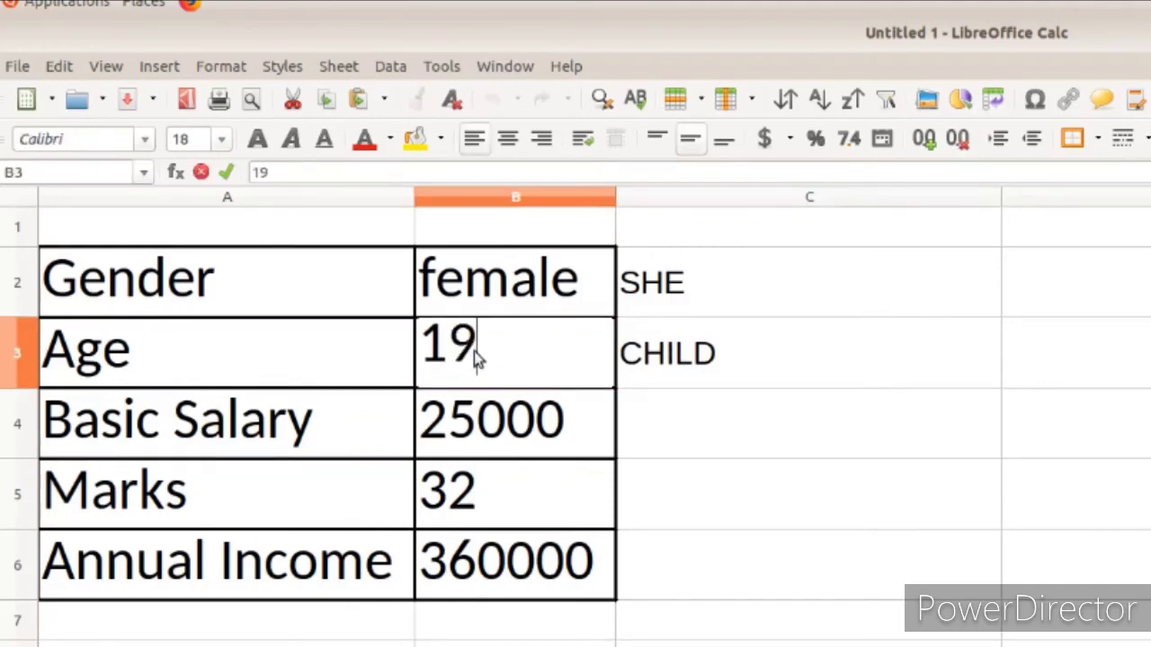
{"action": "key", "text": "Return"}
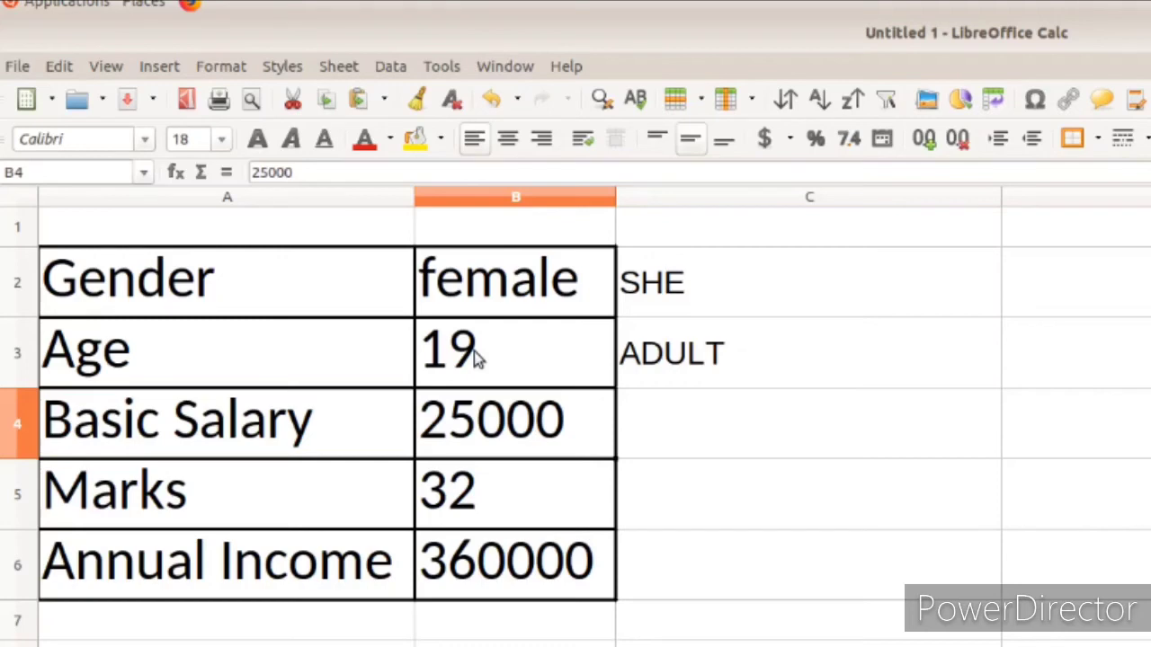
Set the age in cell B3 to 12 to test the other outcome of the formula in C3.
{"action": "left_click", "coordinate": [473, 351]}
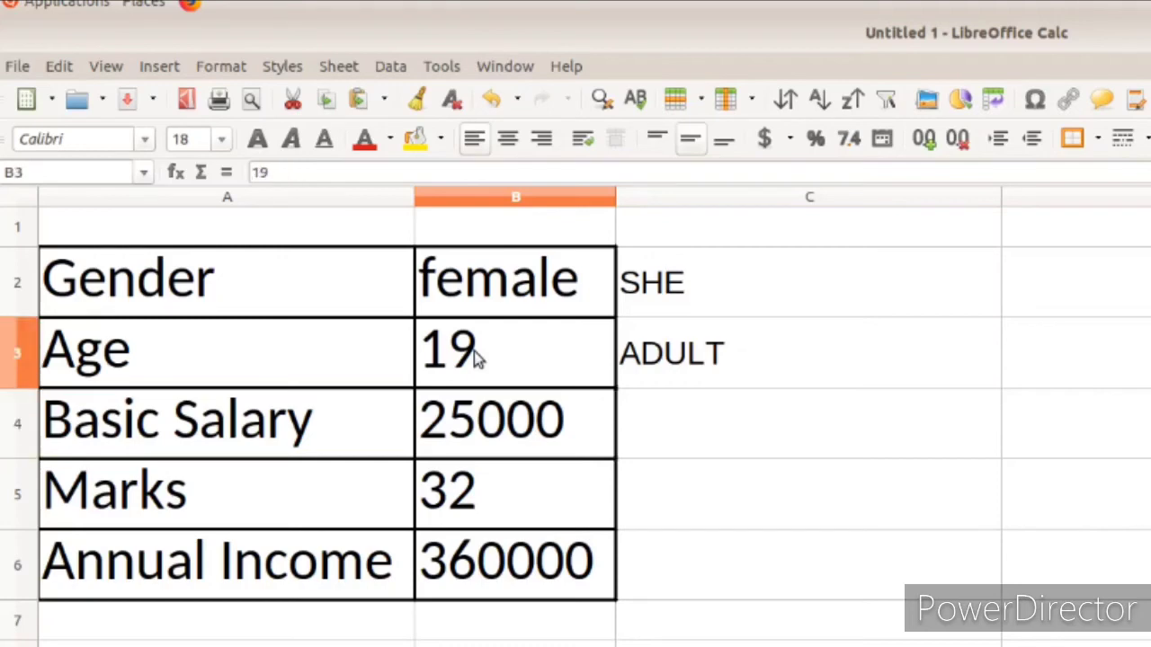
{"action": "double_click", "coordinate": [481, 338]}
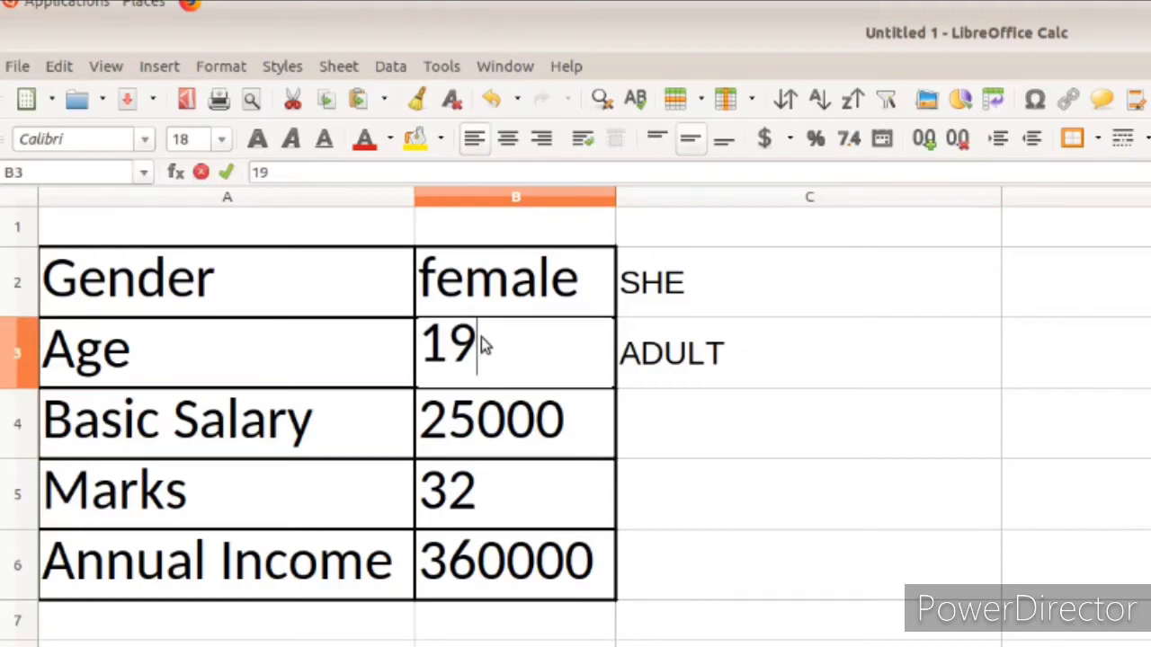
{"action": "key", "text": "BackSpace"}
{"action": "type", "text": "S"}
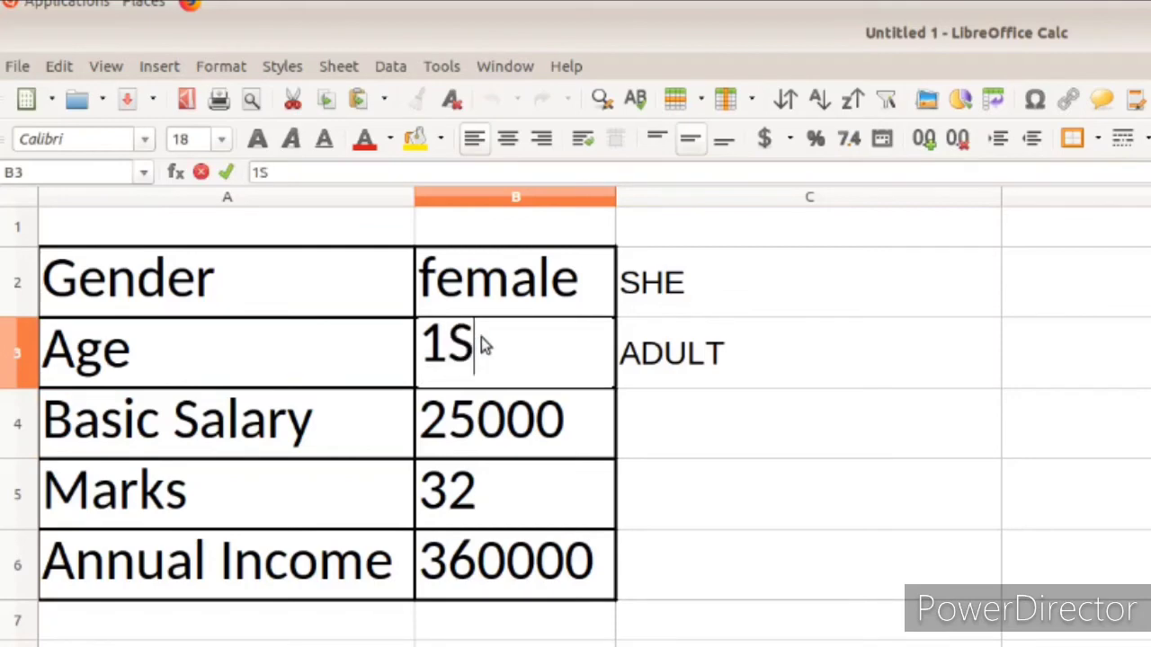
{"action": "key", "text": "BackSpace"}
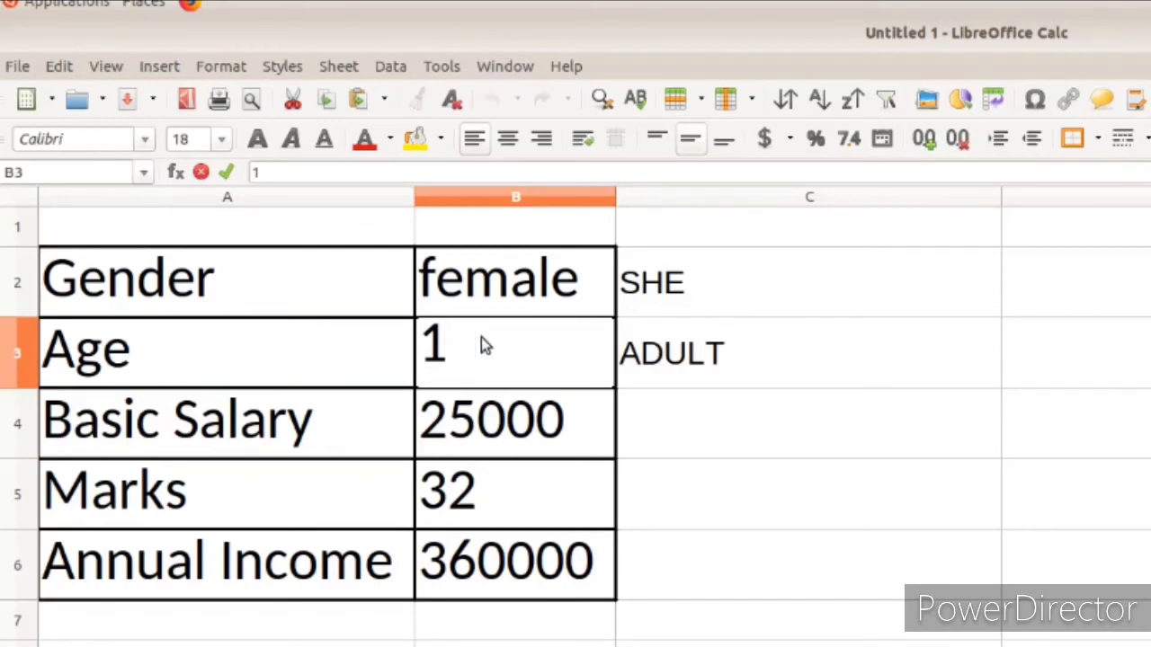
{"action": "type", "text": "2"}
{"action": "key", "text": "Return"}
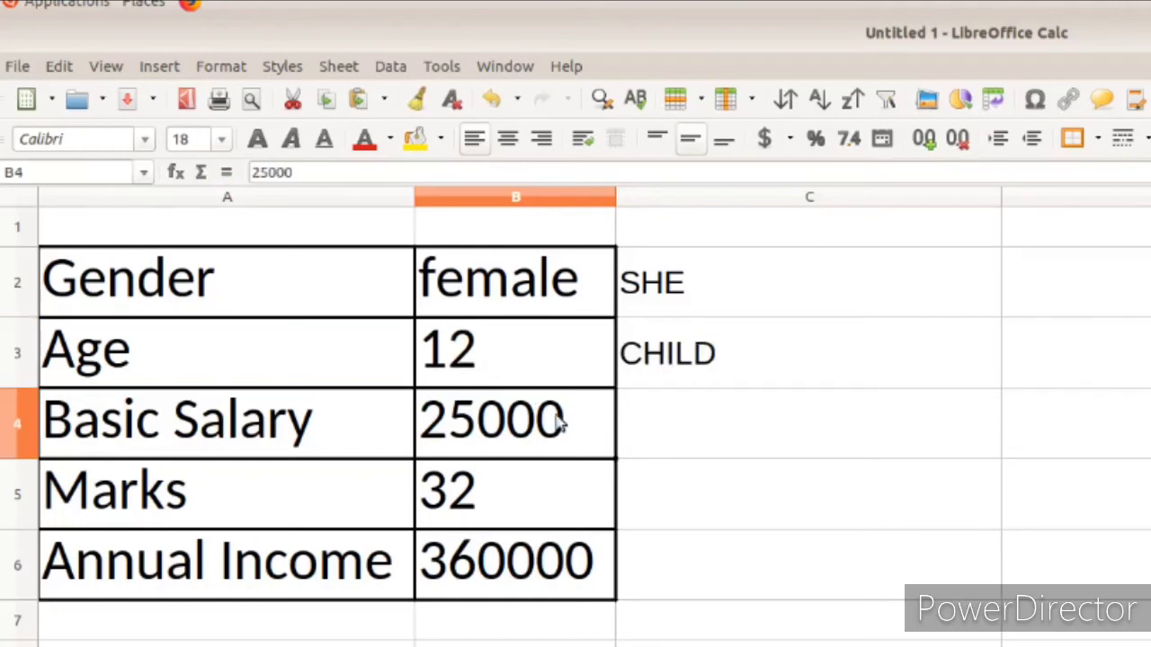
Enter the formula =IF(B4<20000,B4*10%,B4*20%) in cell C4 to calculate a percentage of the basic salary in B4.
{"action": "left_click", "coordinate": [646, 445]}
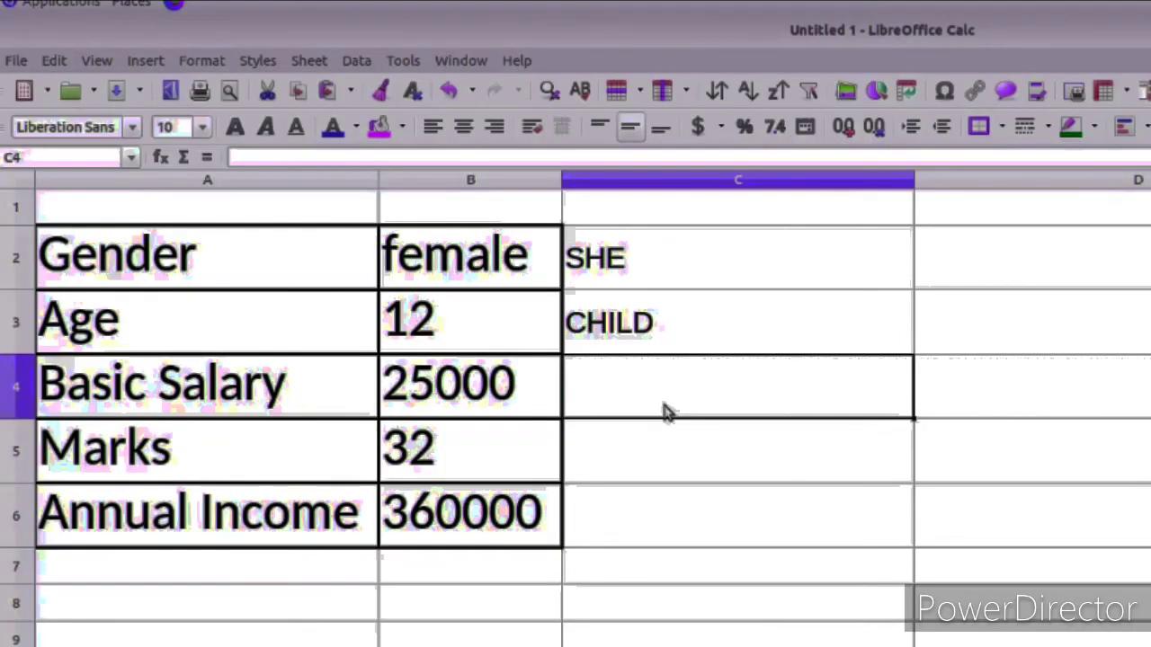
{"action": "type", "text": "="}
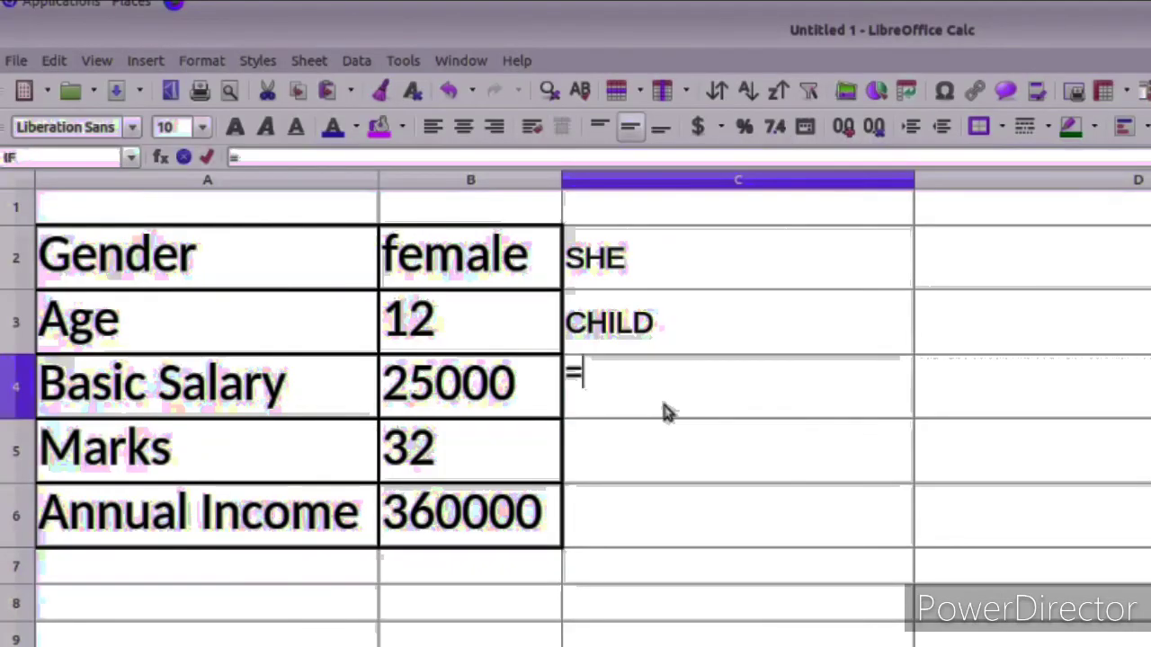
{"action": "type", "text": "I"}
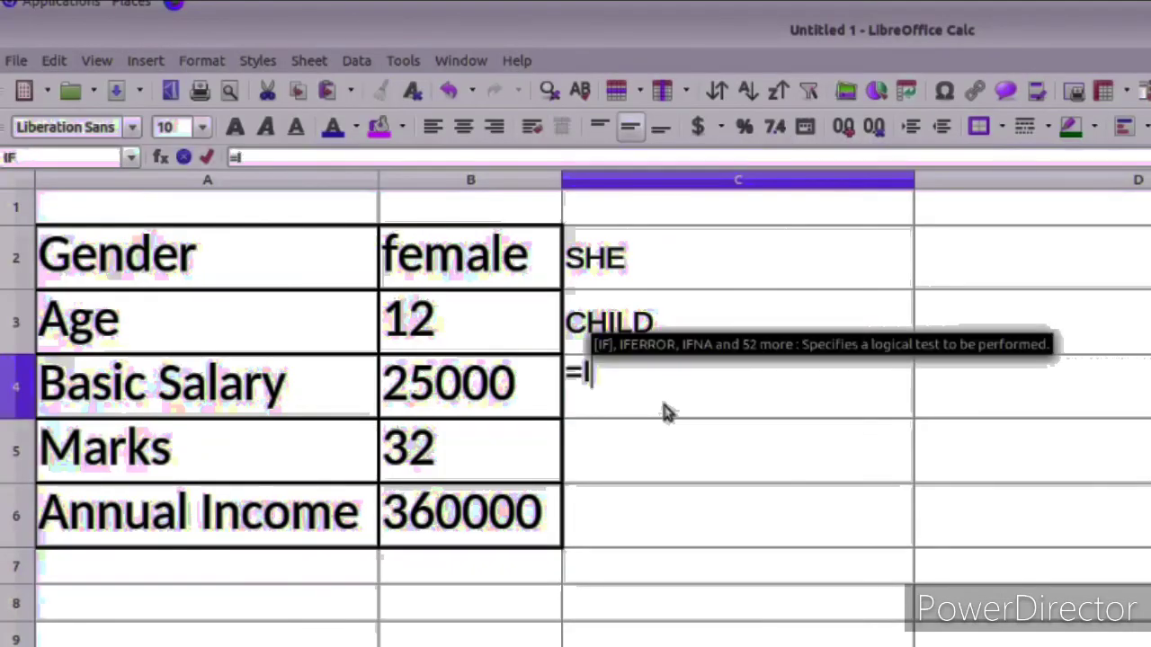
{"action": "type", "text": "F"}
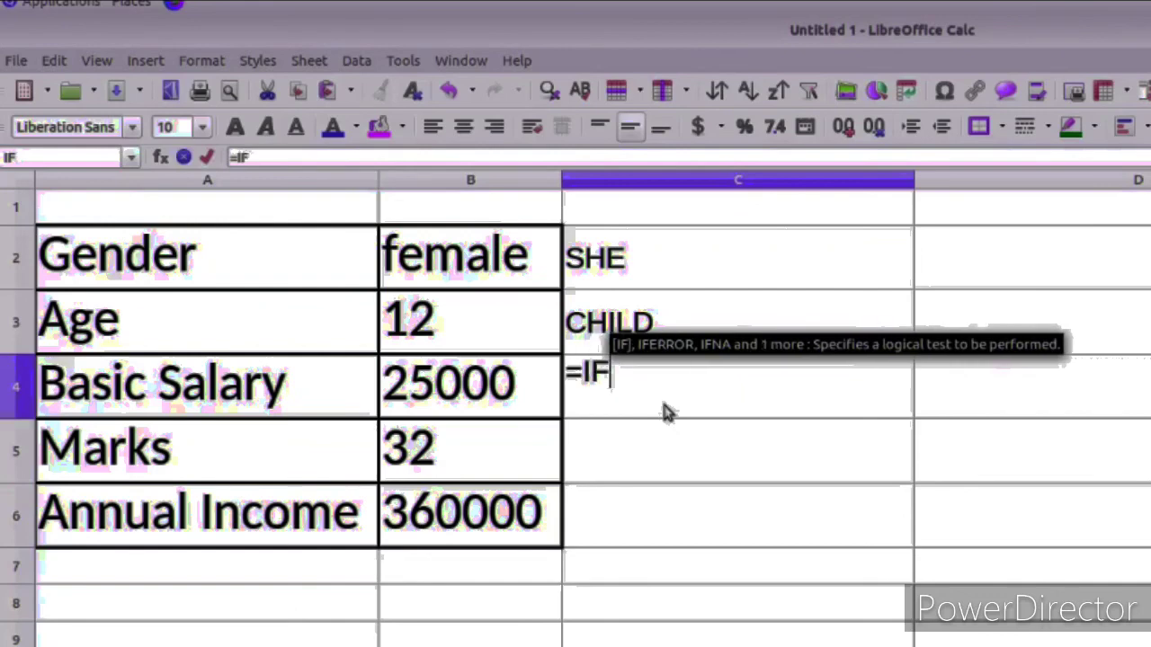
{"action": "type", "text": "("}
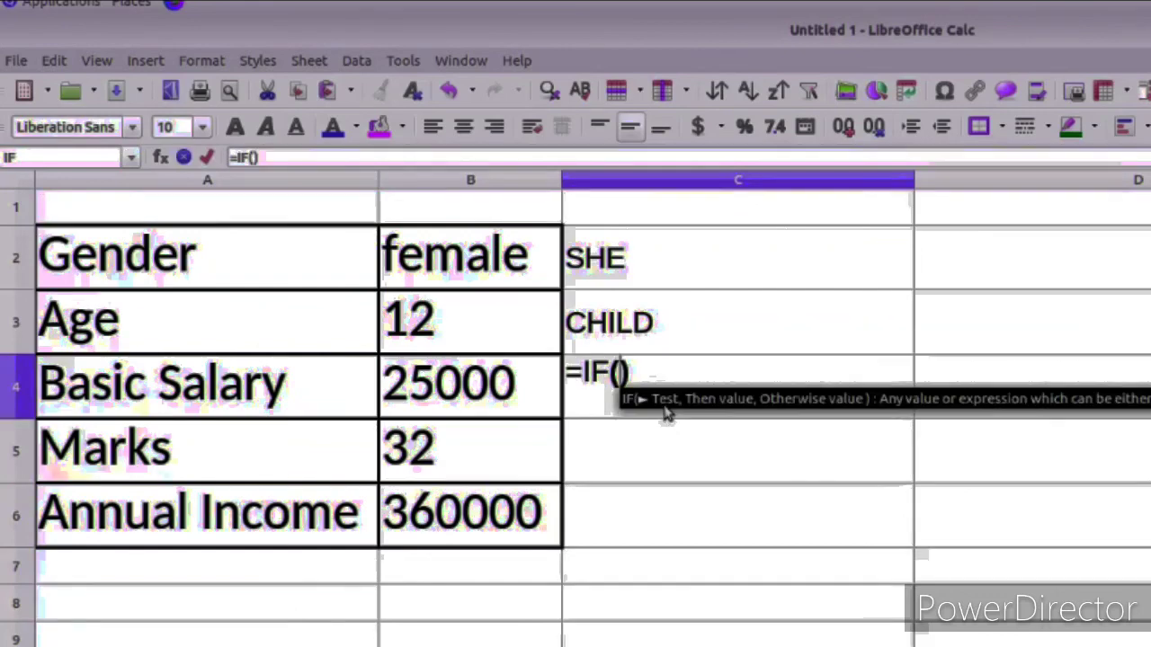
{"action": "left_click", "coordinate": [501, 407]}
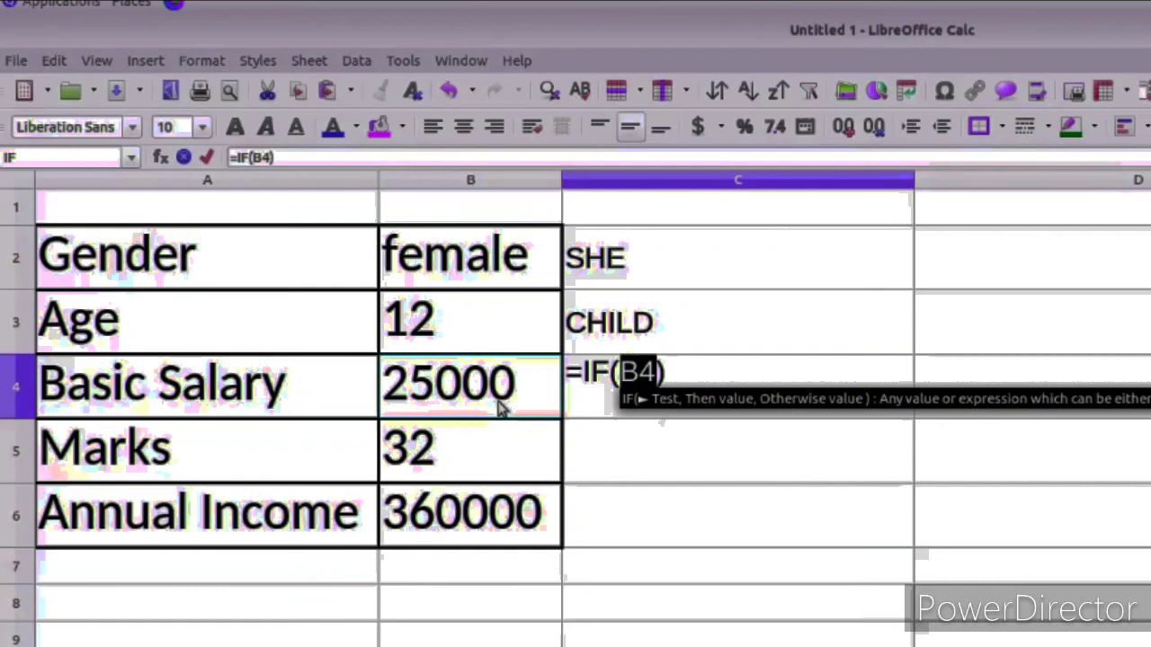
{"action": "type", "text": "<2"}
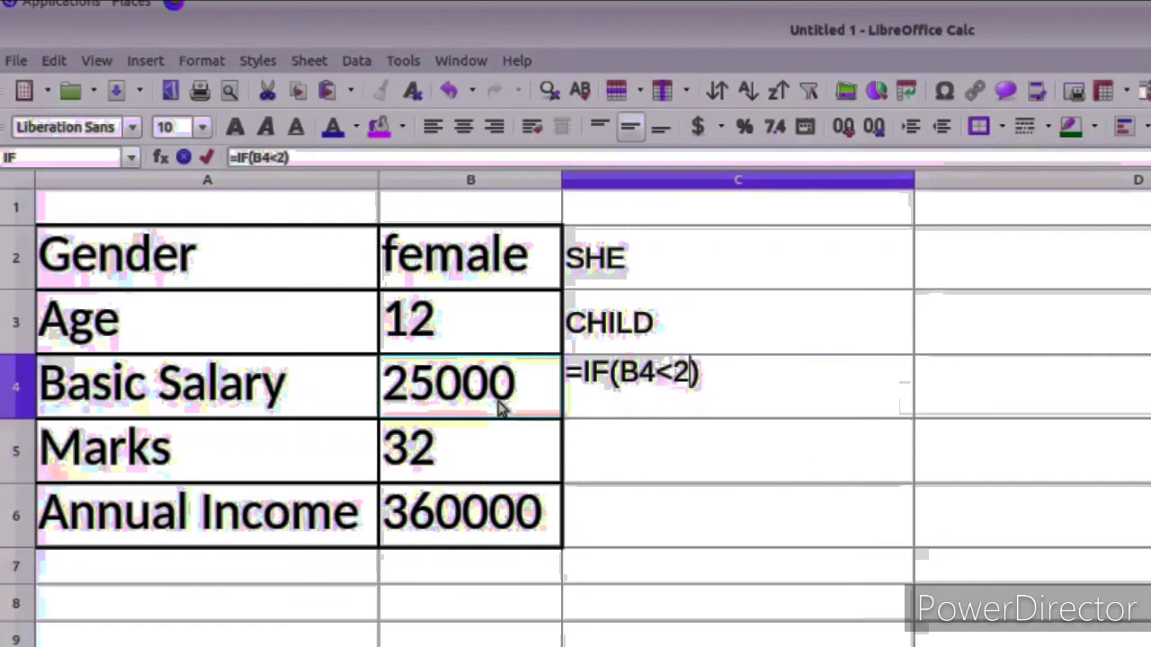
{"action": "type", "text": "0000"}
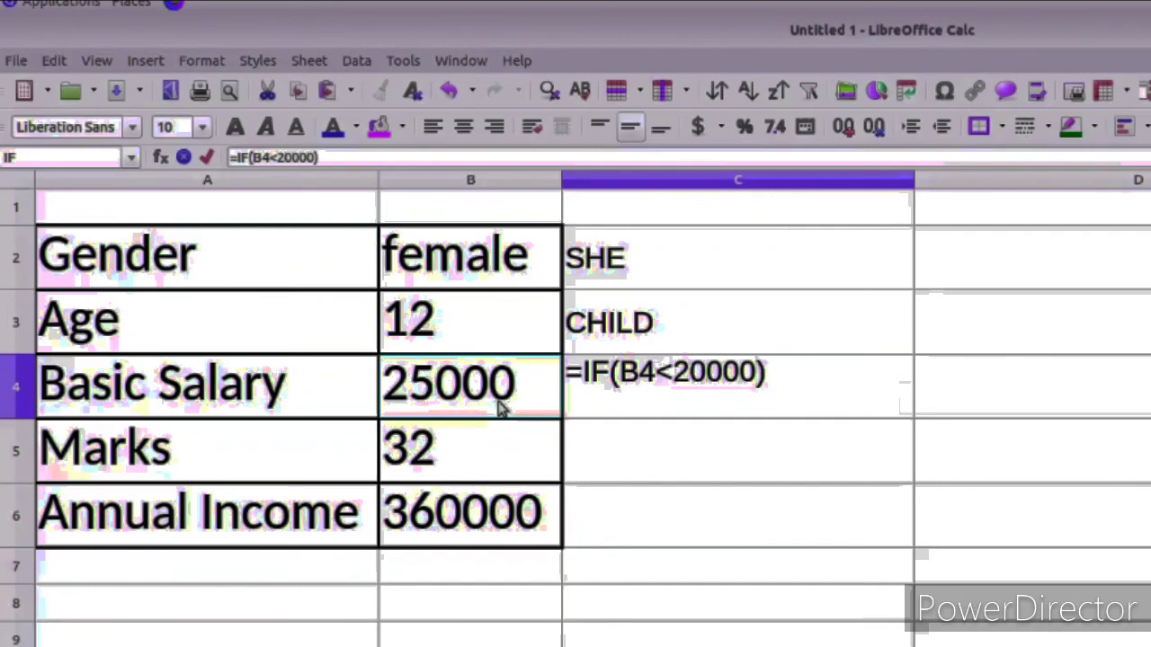
{"action": "type", "text": ","}
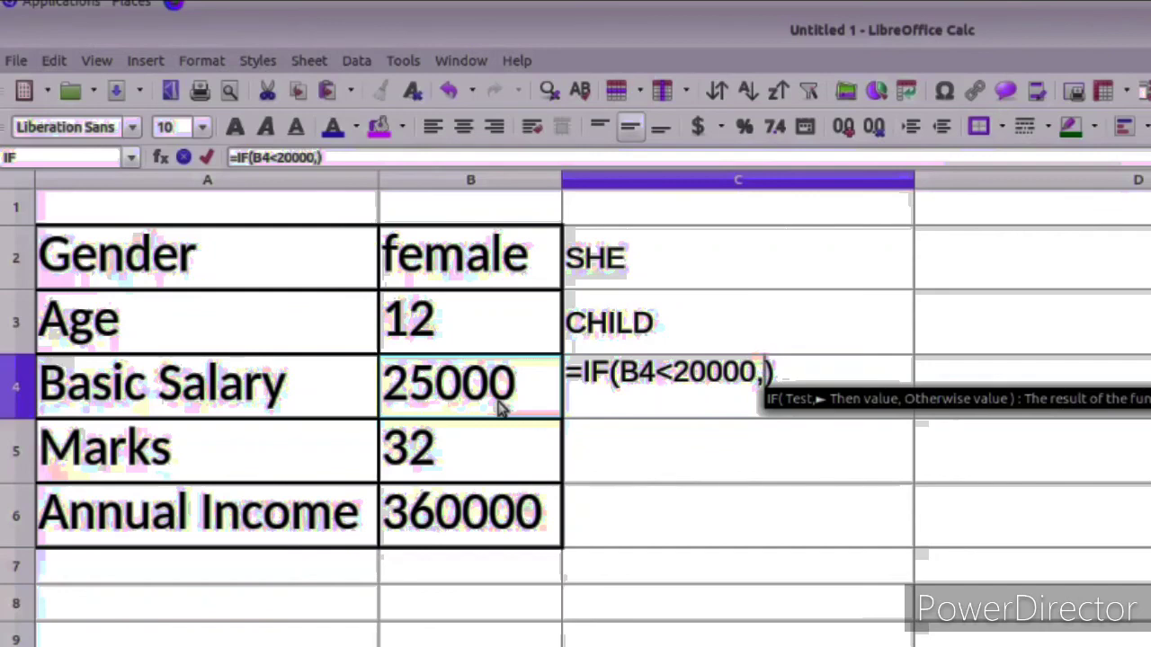
{"action": "left_click", "coordinate": [436, 401]}
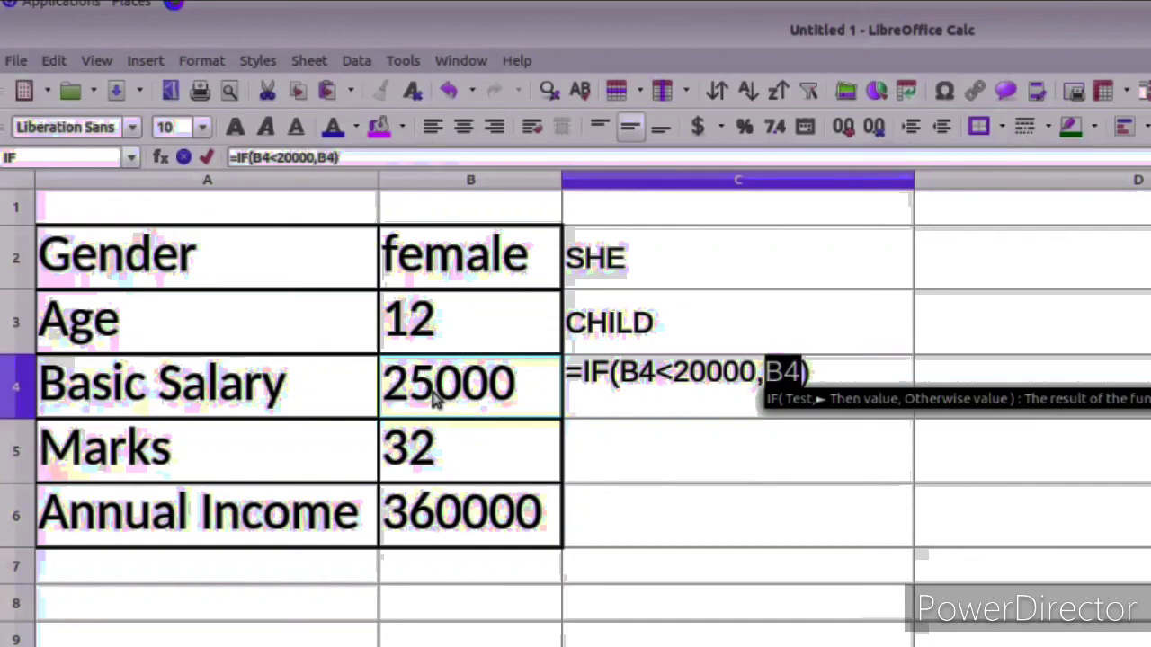
{"action": "type", "text": "*10"}
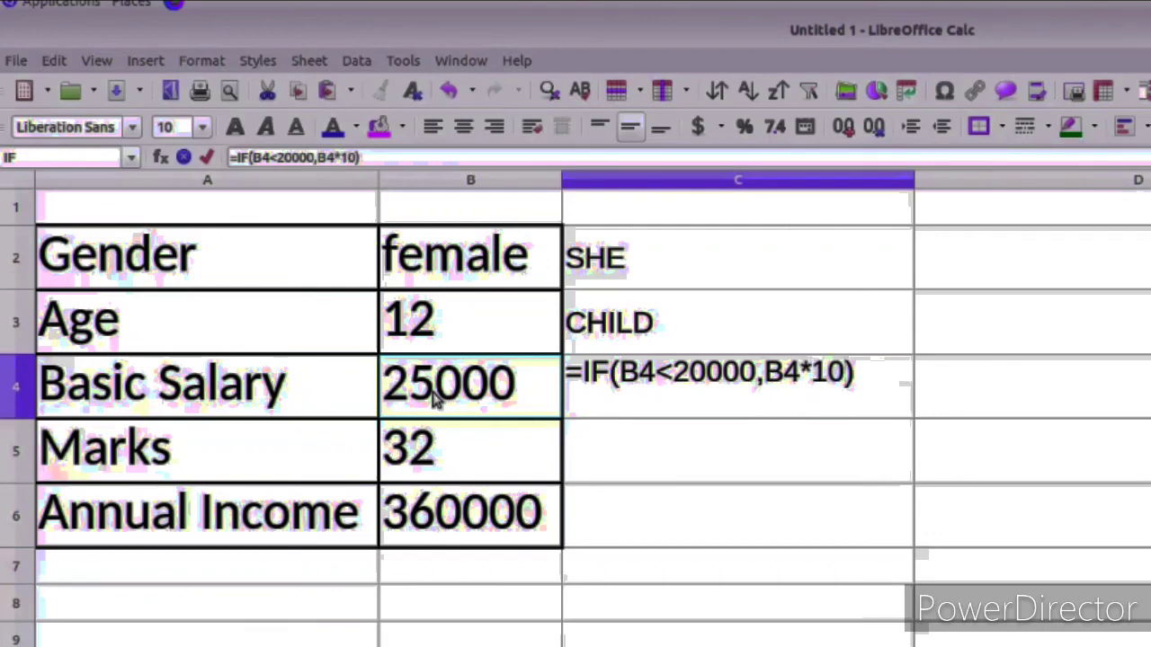
{"action": "type", "text": "%"}
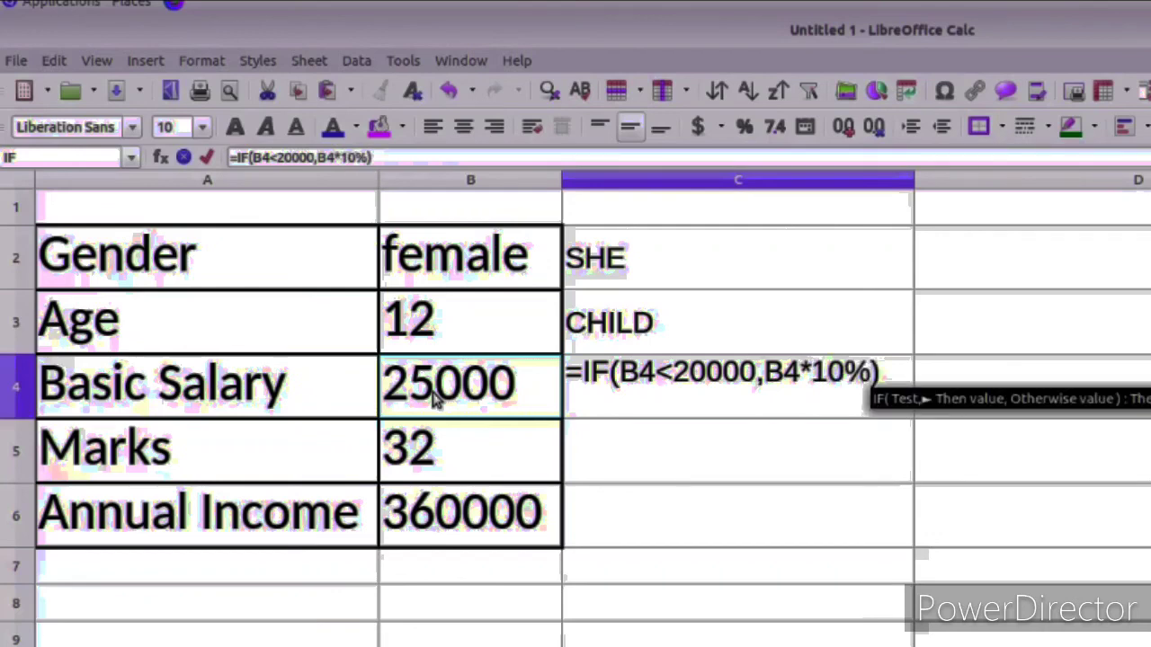
{"action": "type", "text": ","}
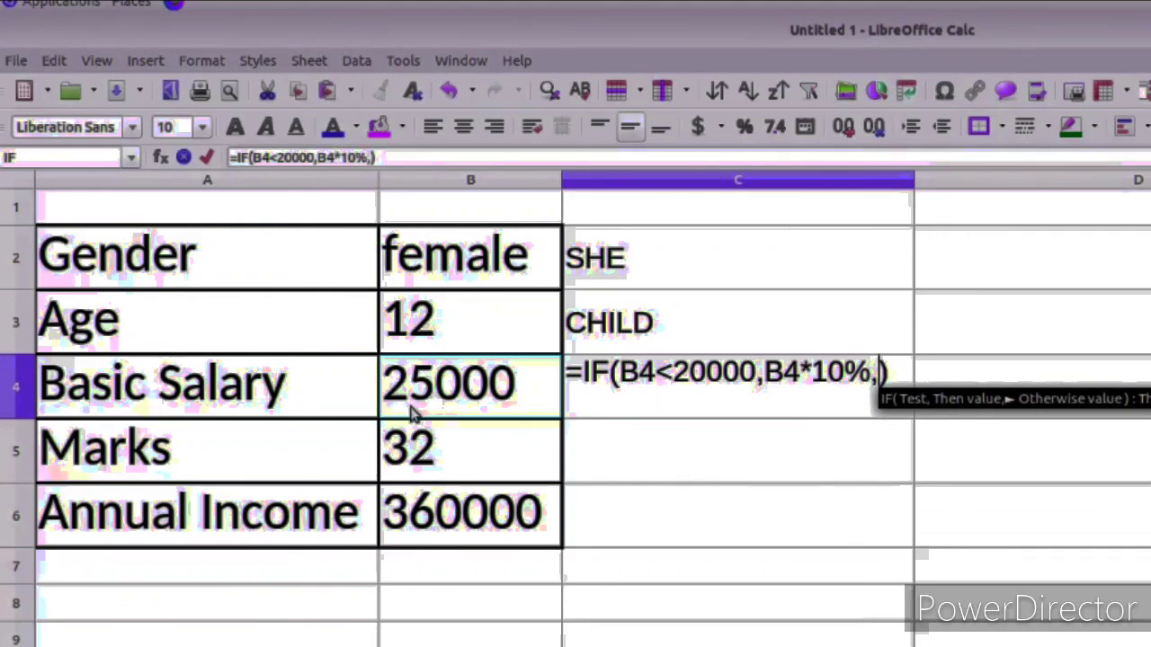
{"action": "left_click", "coordinate": [411, 412]}
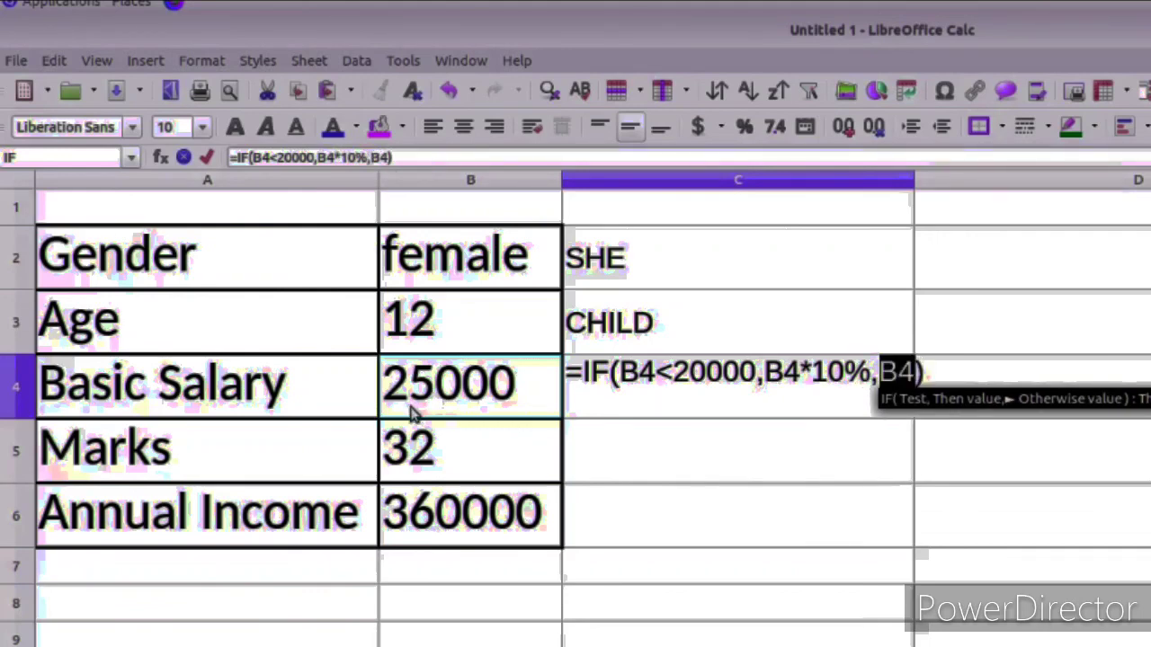
{"action": "type", "text": "*20"}
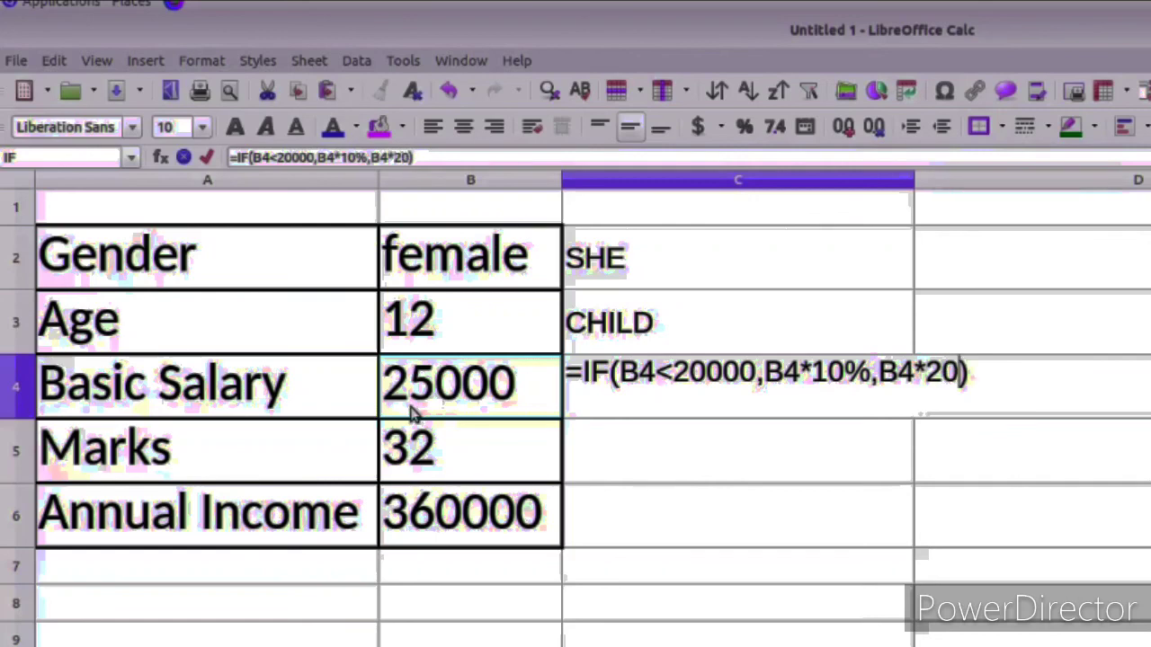
{"action": "type", "text": "%"}
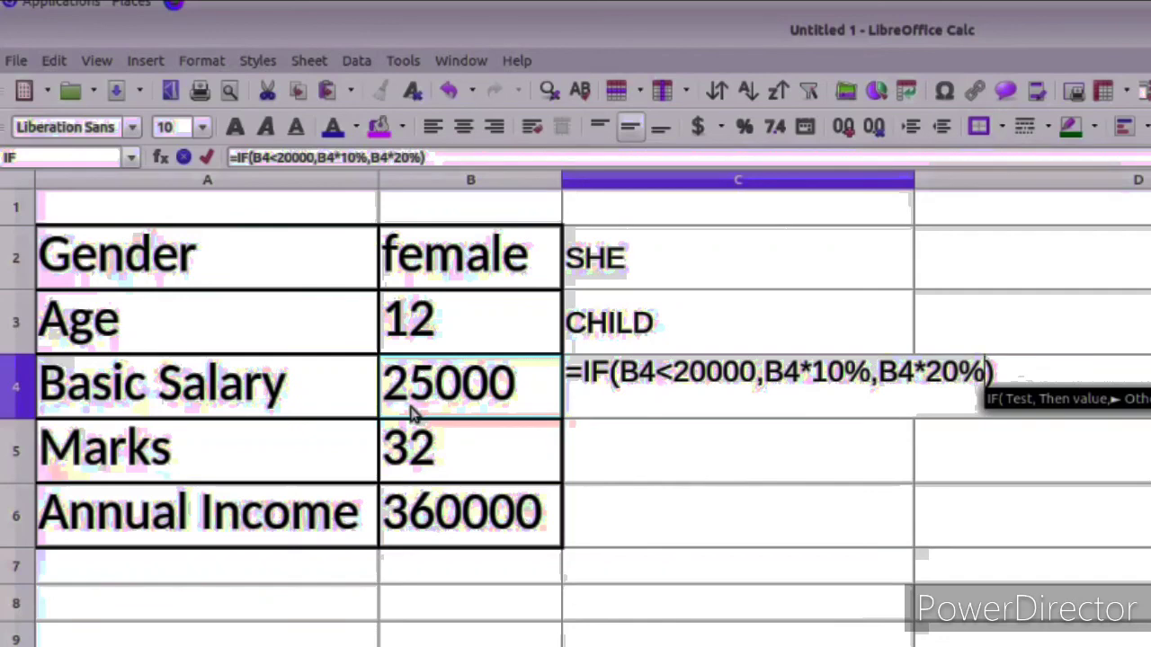
{"action": "key", "text": "Return"}
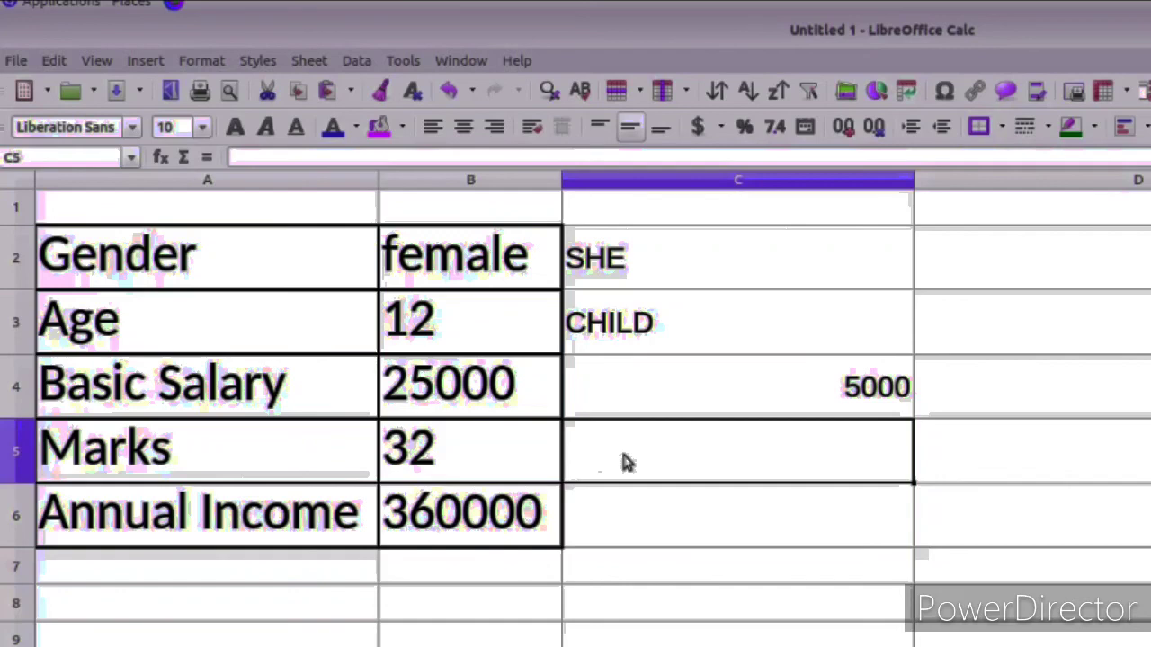
Enter the formula =IF(B5>=24,"PASSED","FAILED") in cell C5 to grade the marks in B5.
{"action": "type", "text": "="}
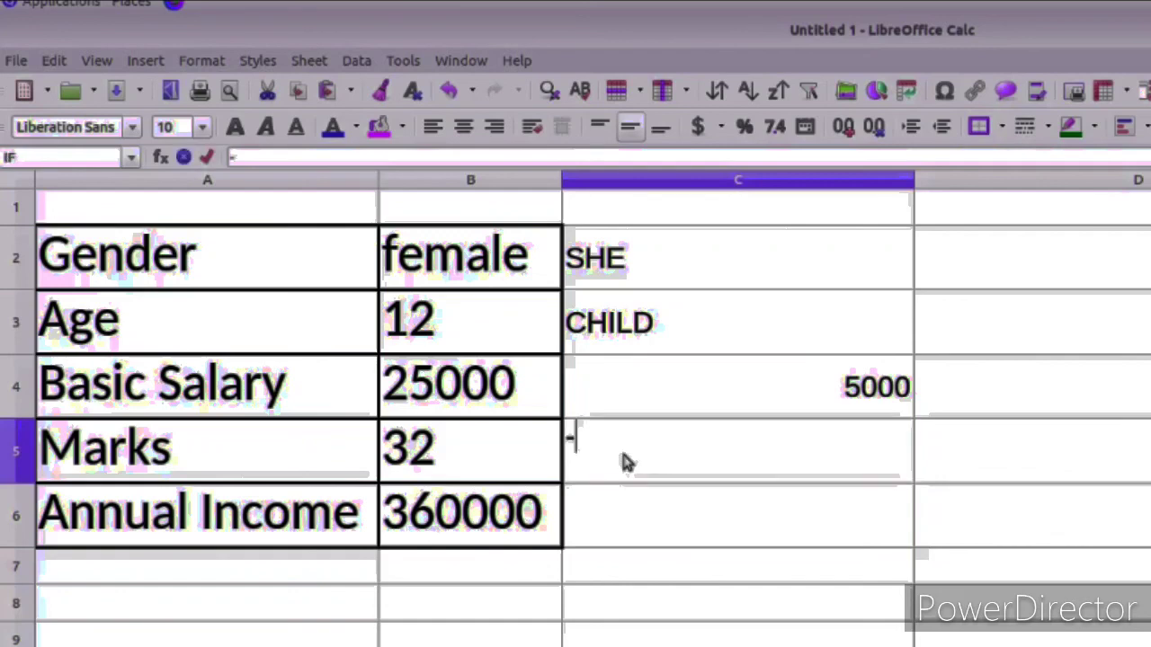
{"action": "key", "text": "BackSpace"}
{"action": "type", "text": "="}
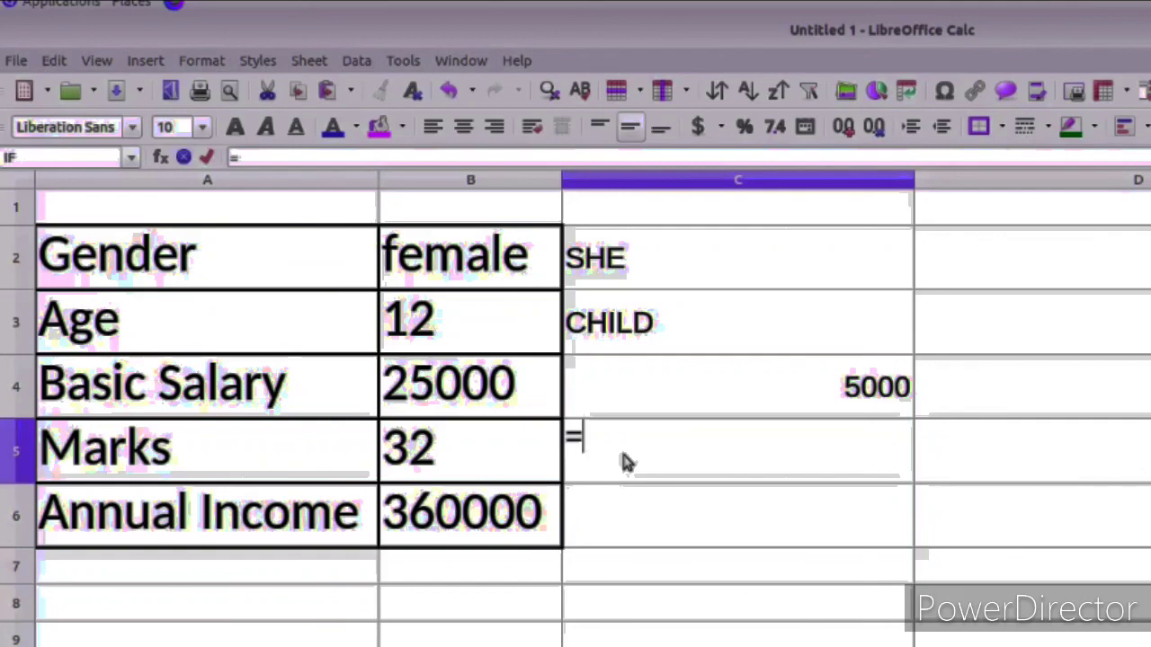
{"action": "type", "text": "IF"}
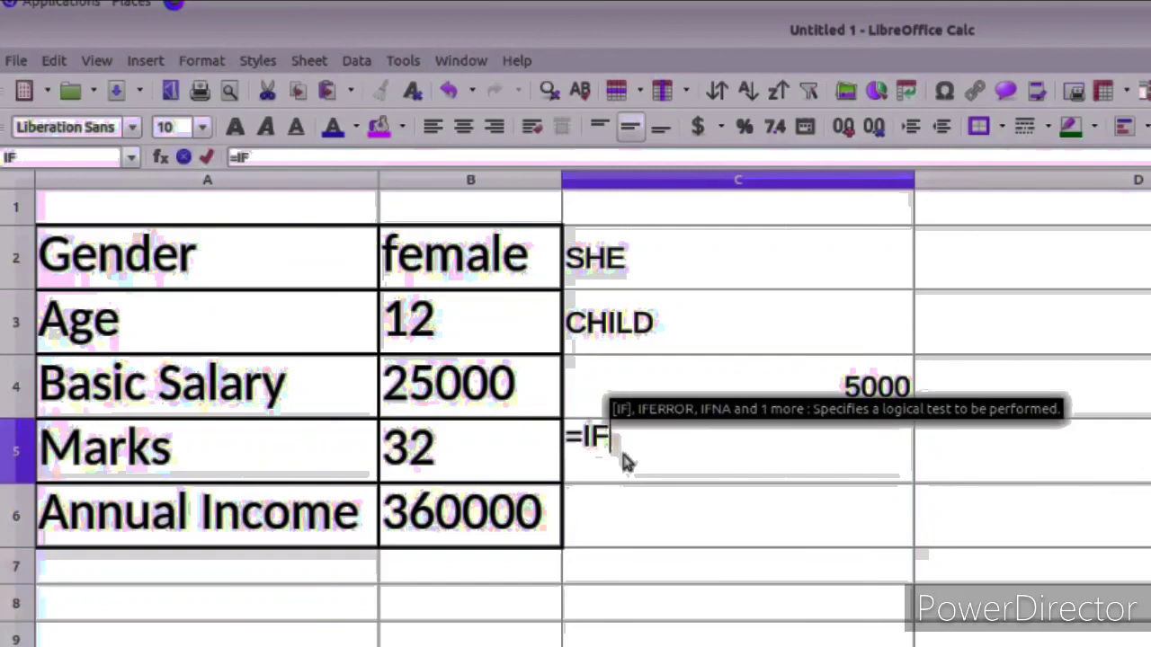
{"action": "key", "text": "Return"}
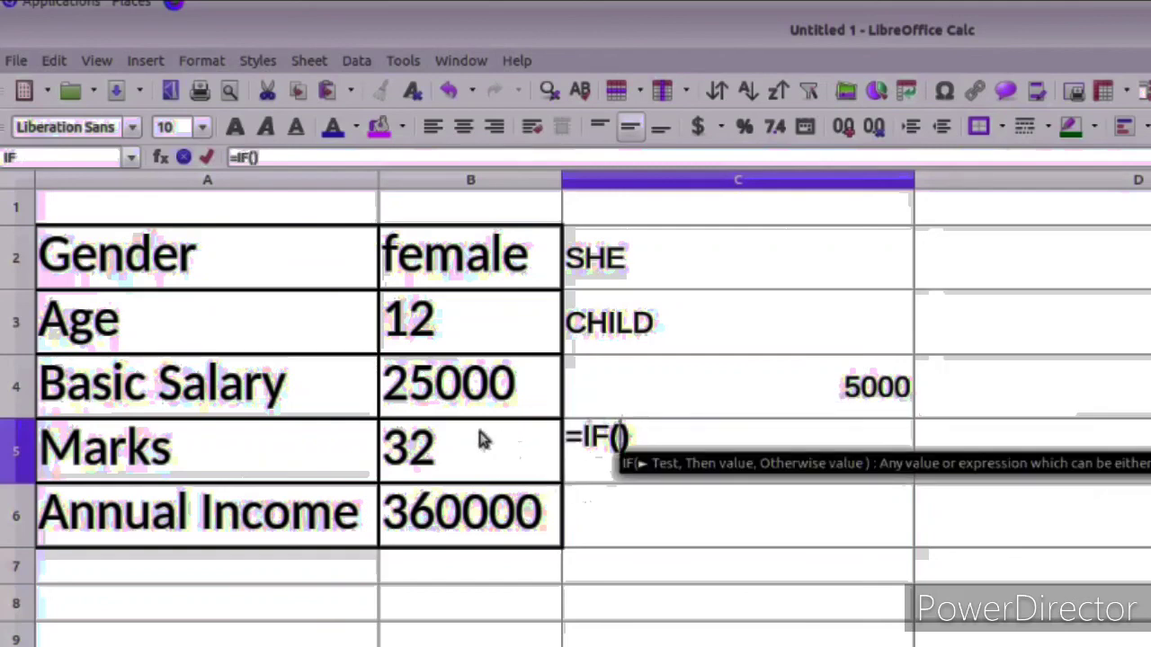
{"action": "left_click", "coordinate": [442, 450]}
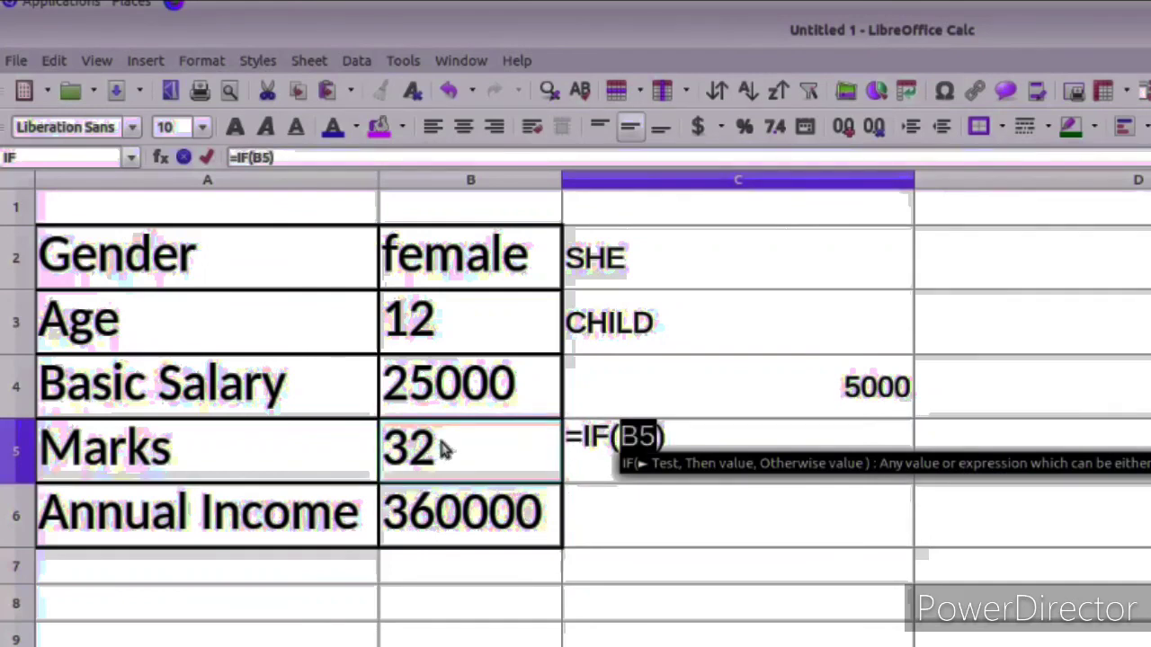
{"action": "type", "text": ">="}
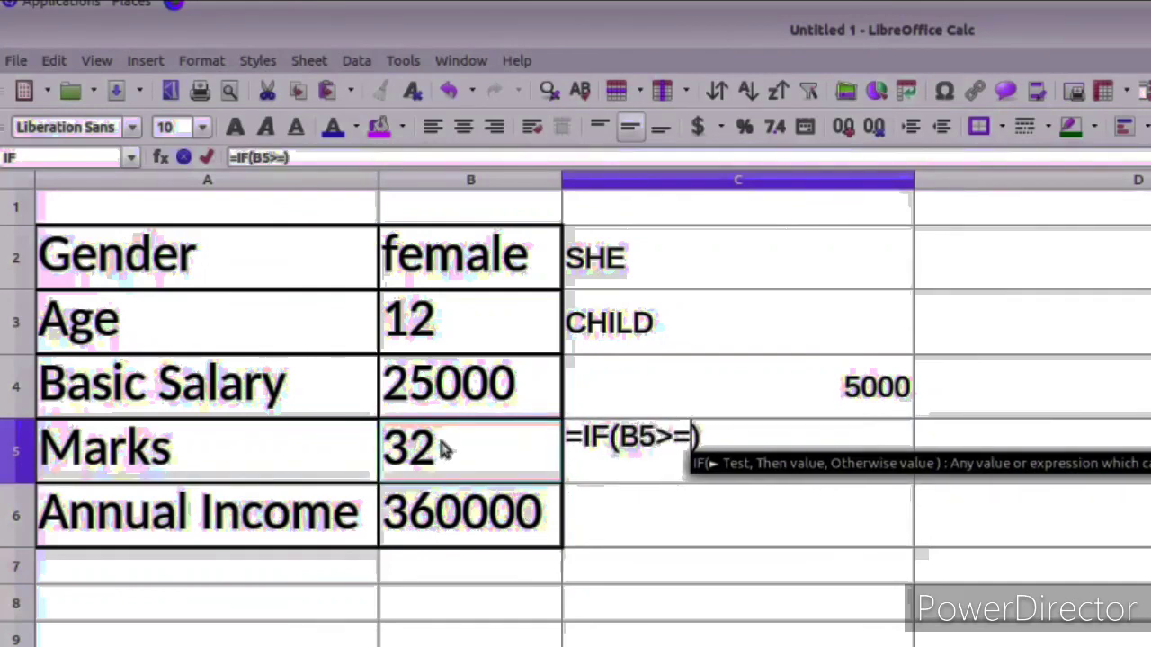
{"action": "type", "text": "24"}
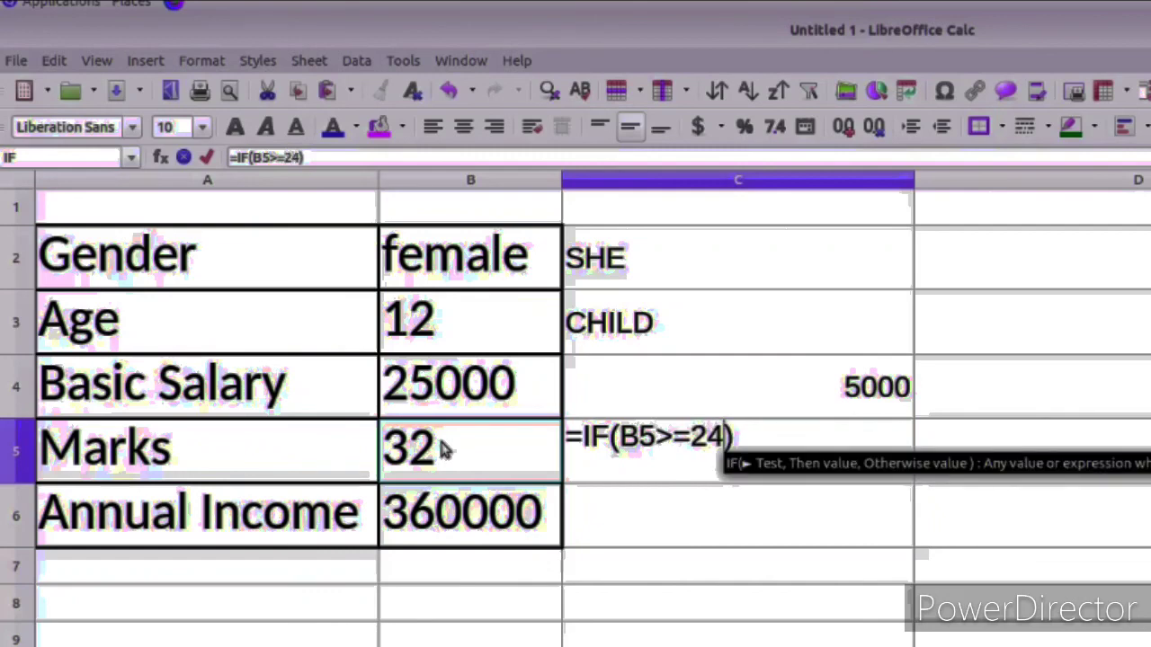
{"action": "type", "text": ","}
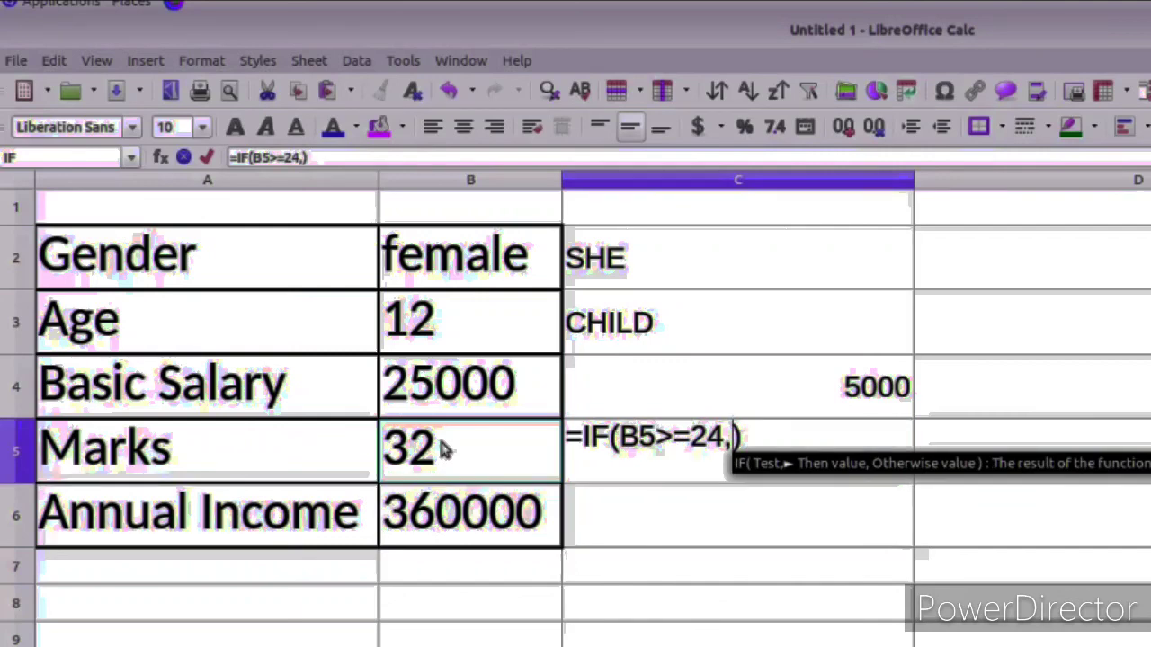
{"action": "type", "text": "\"PASSED"}
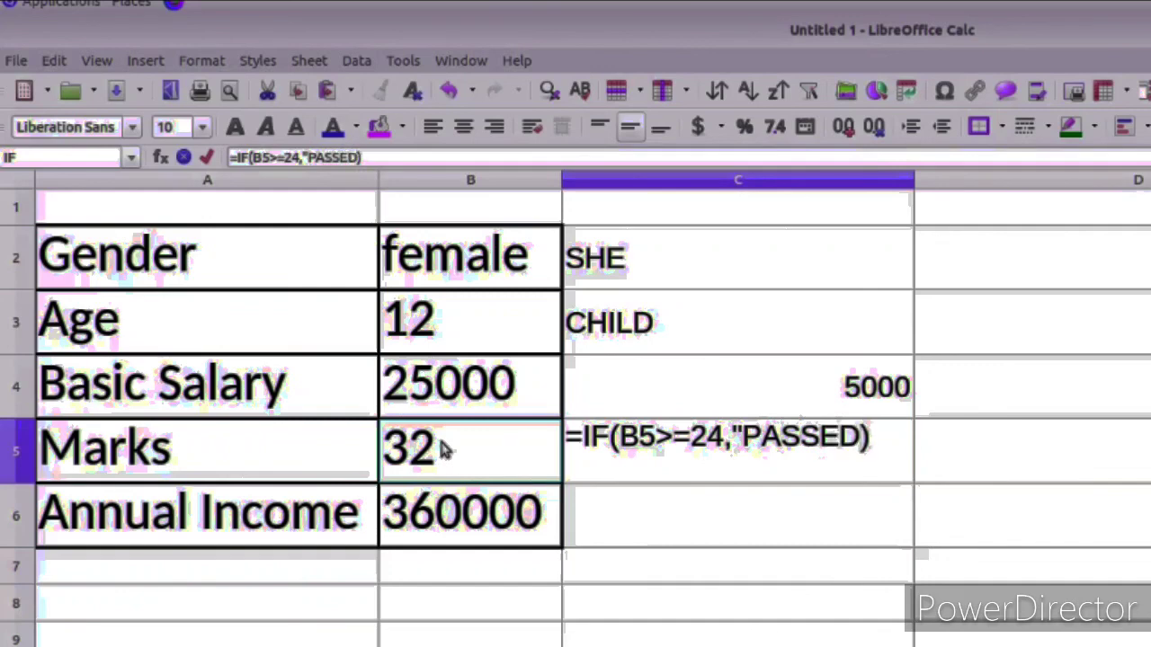
{"action": "type", "text": "\""}
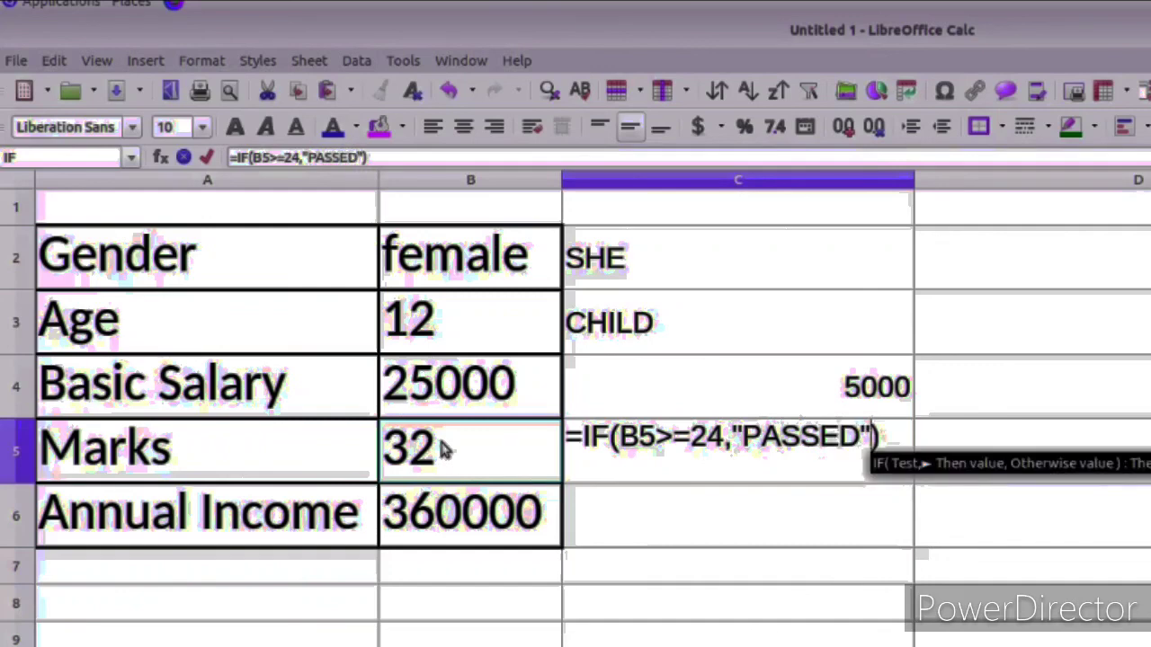
{"action": "type", "text": "\""}
{"action": "key", "text": "BackSpace"}
{"action": "type", "text": ","}
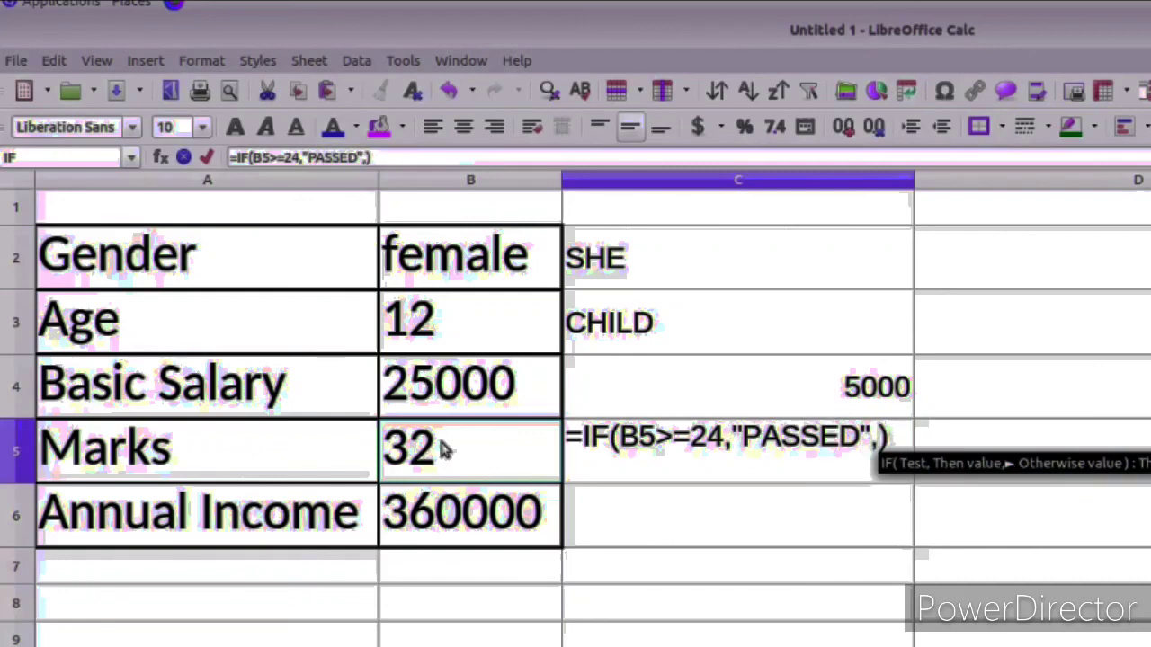
{"action": "type", "text": "\""}
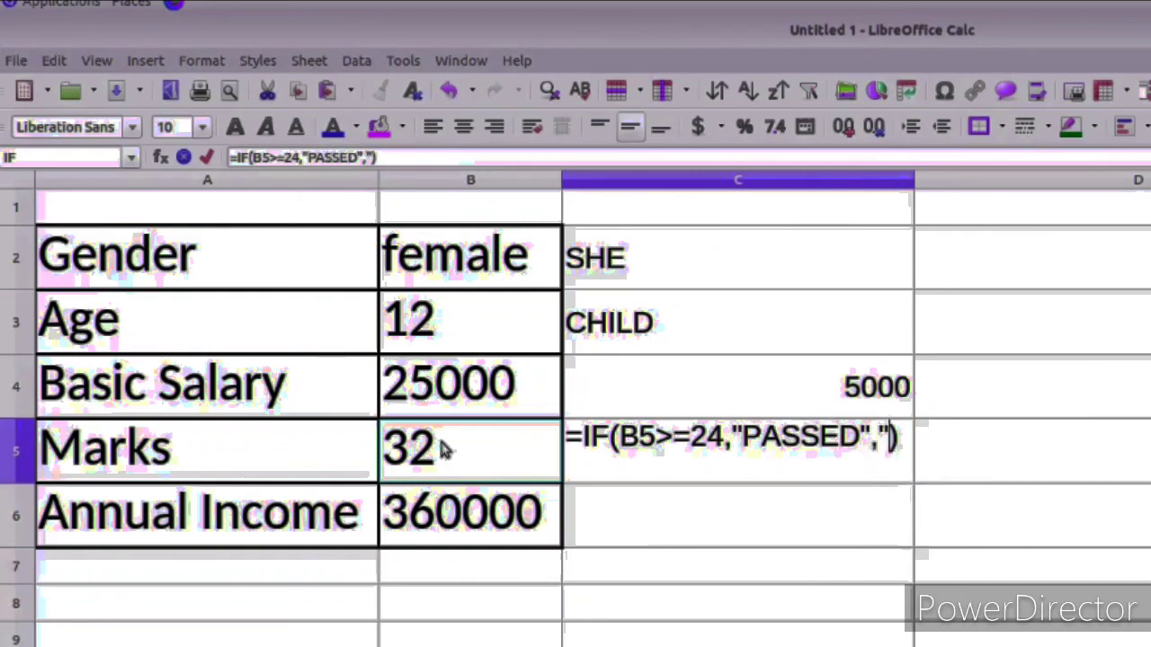
{"action": "type", "text": "FAI"}
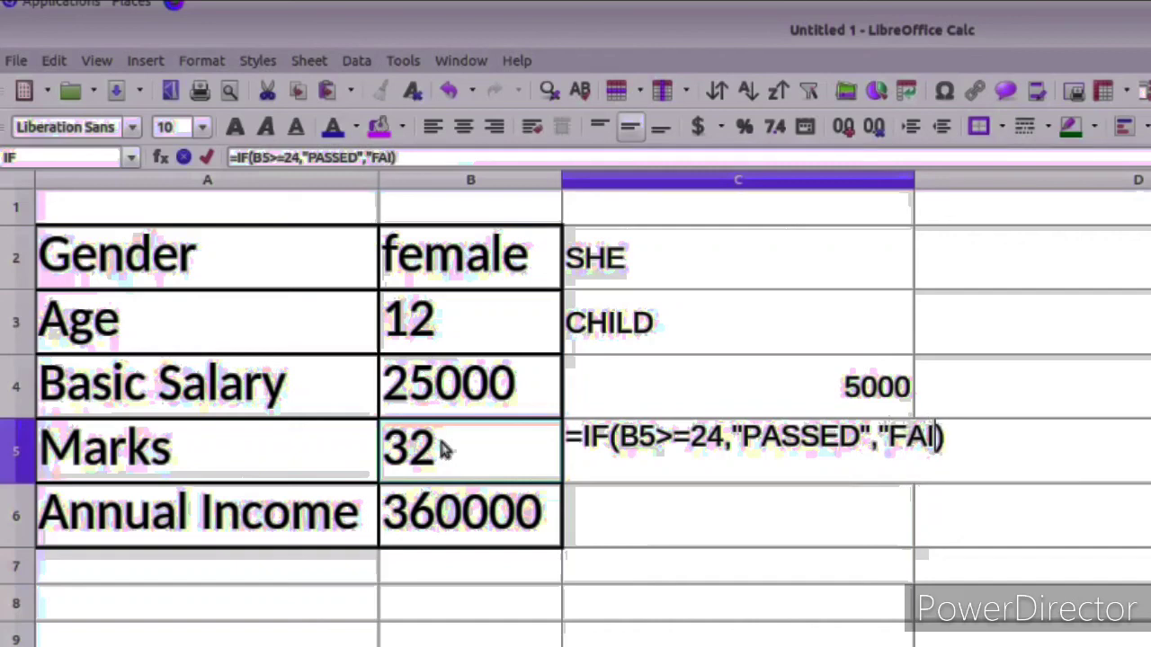
{"action": "type", "text": "LED"}
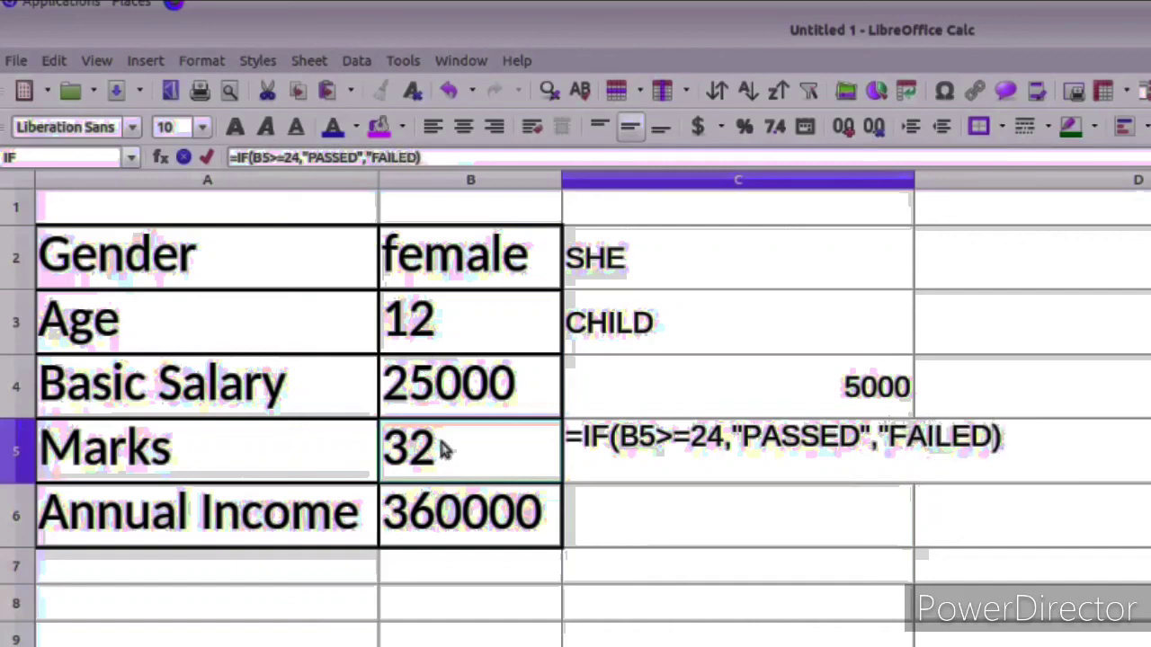
{"action": "type", "text": "\""}
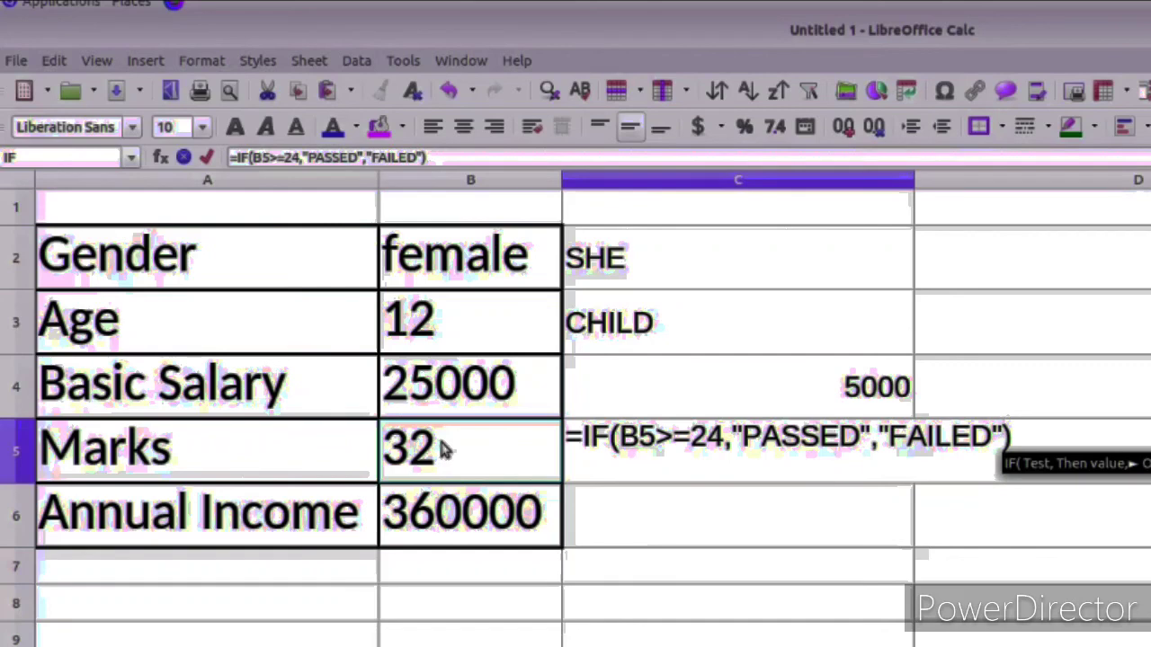
{"action": "key", "text": "Return"}
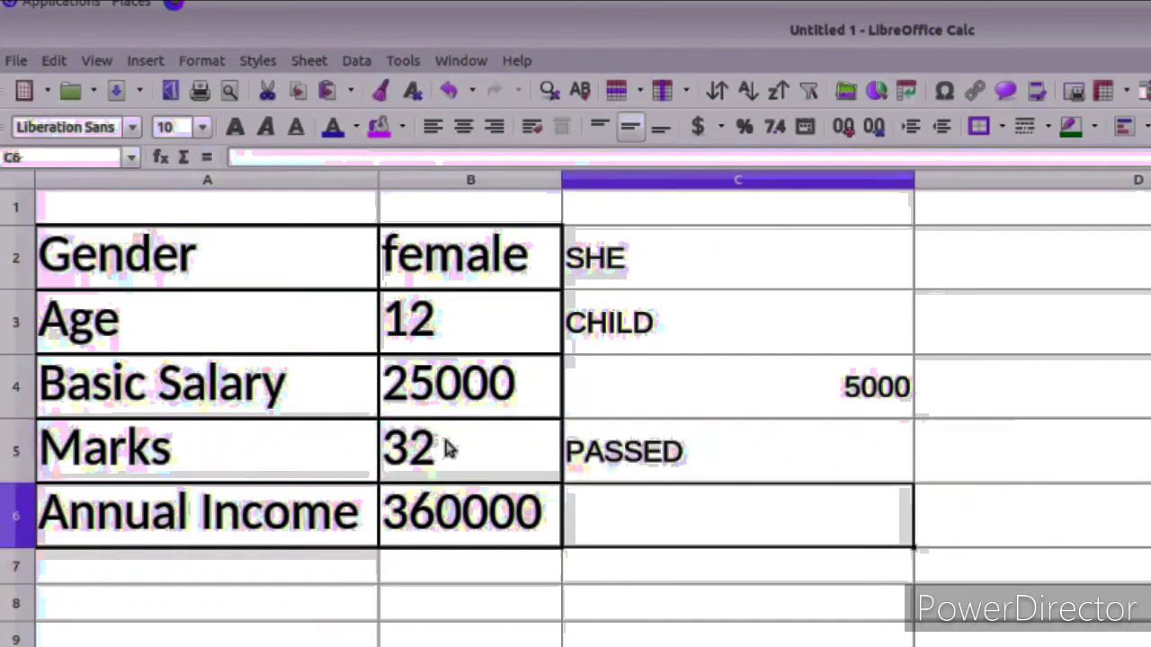
Set the marks in cell B5 to 10 to test the other outcome of the formula in C5.
{"action": "left_click", "coordinate": [445, 450]}
{"action": "key", "text": "Delete"}
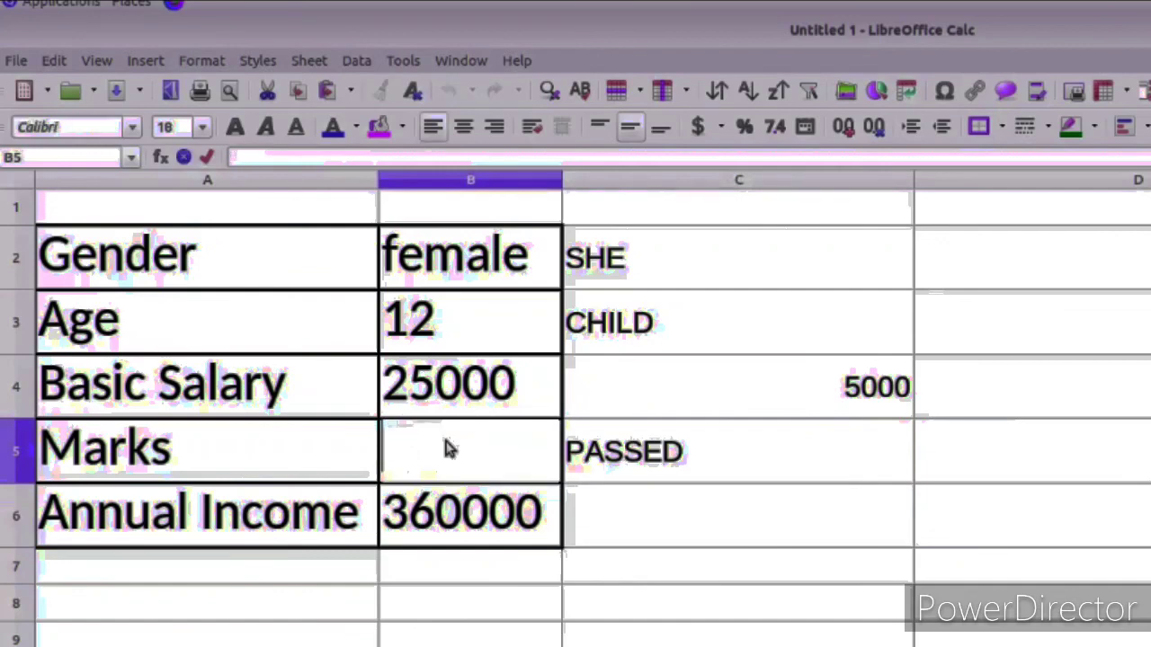
{"action": "type", "text": "10"}
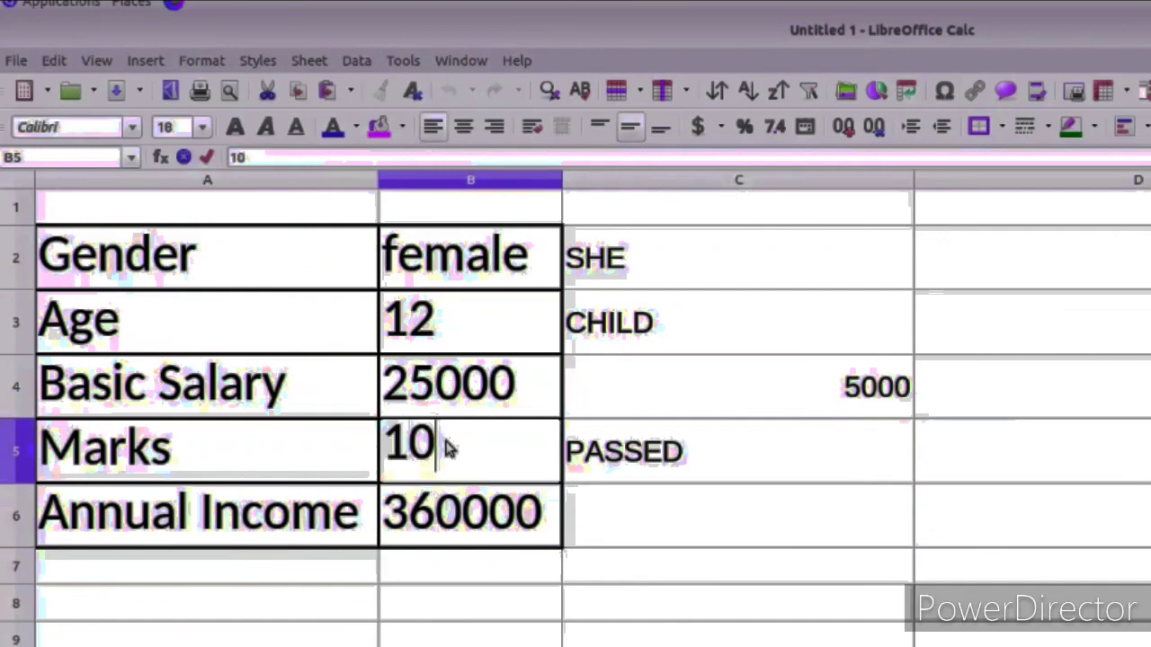
{"action": "key", "text": "Return"}
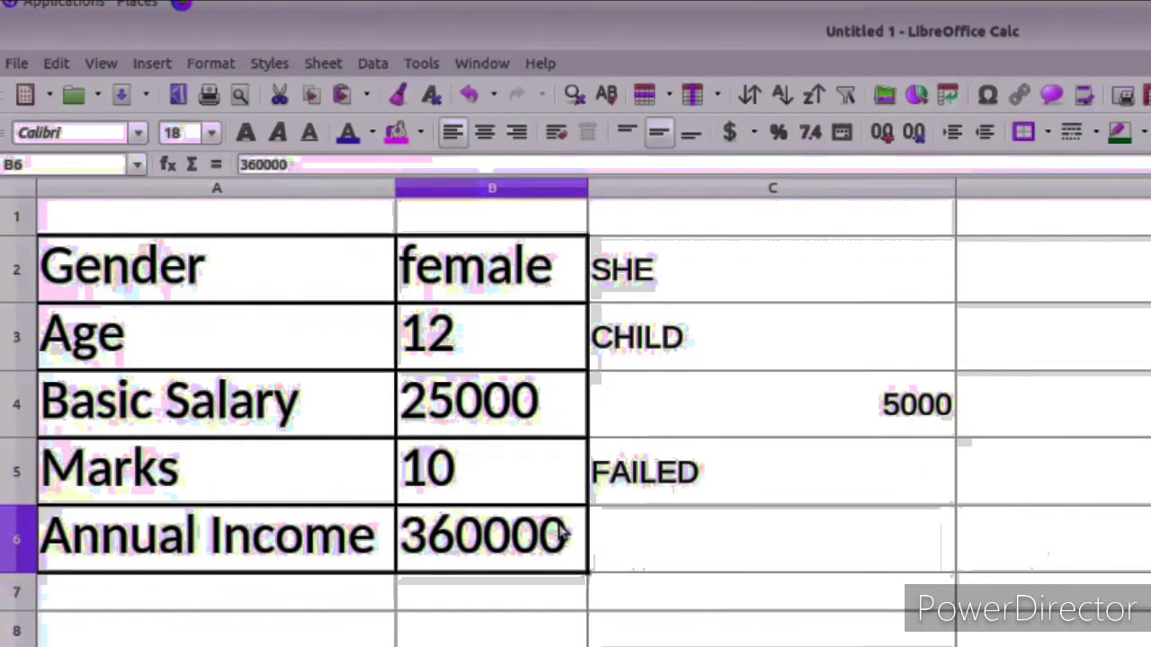
Enter the formula =IF(B6>300000,"RICH","POOR") in cell C6 to classify the annual income in B6.
{"action": "left_click", "coordinate": [737, 542]}
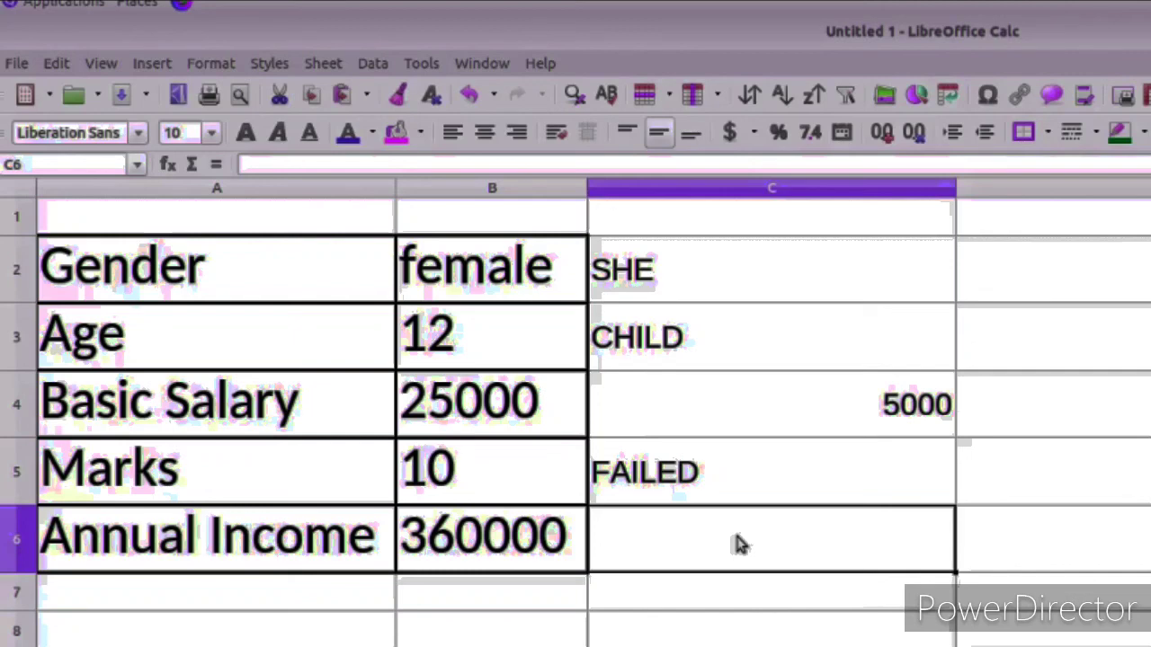
{"action": "type", "text": "="}
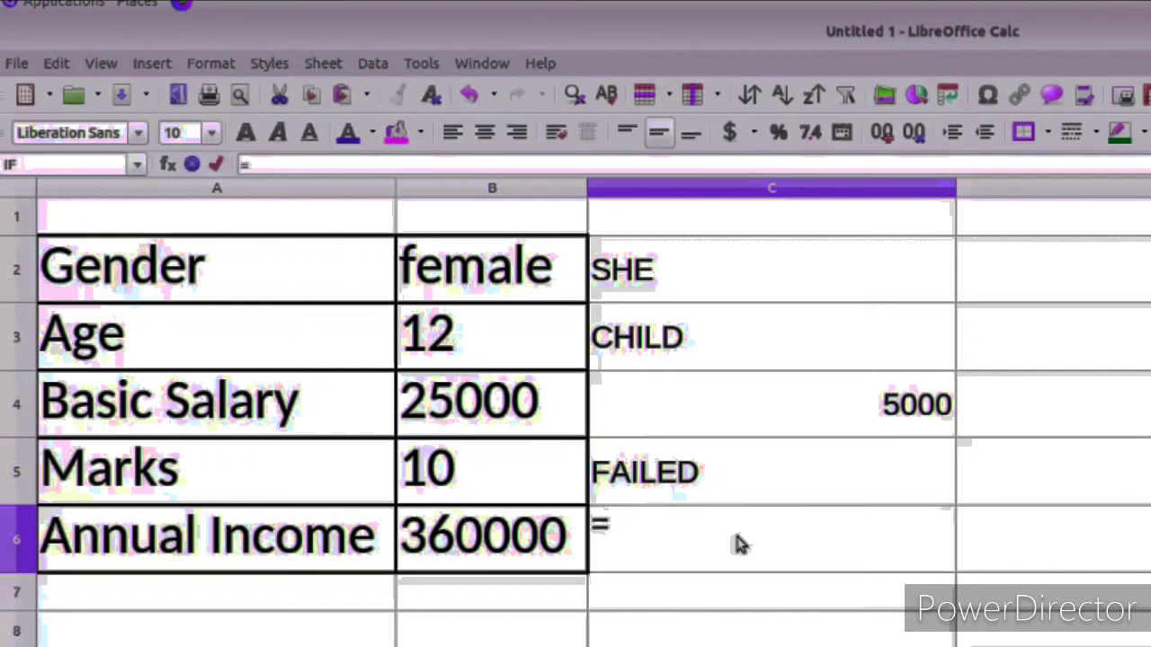
{"action": "type", "text": "IF("}
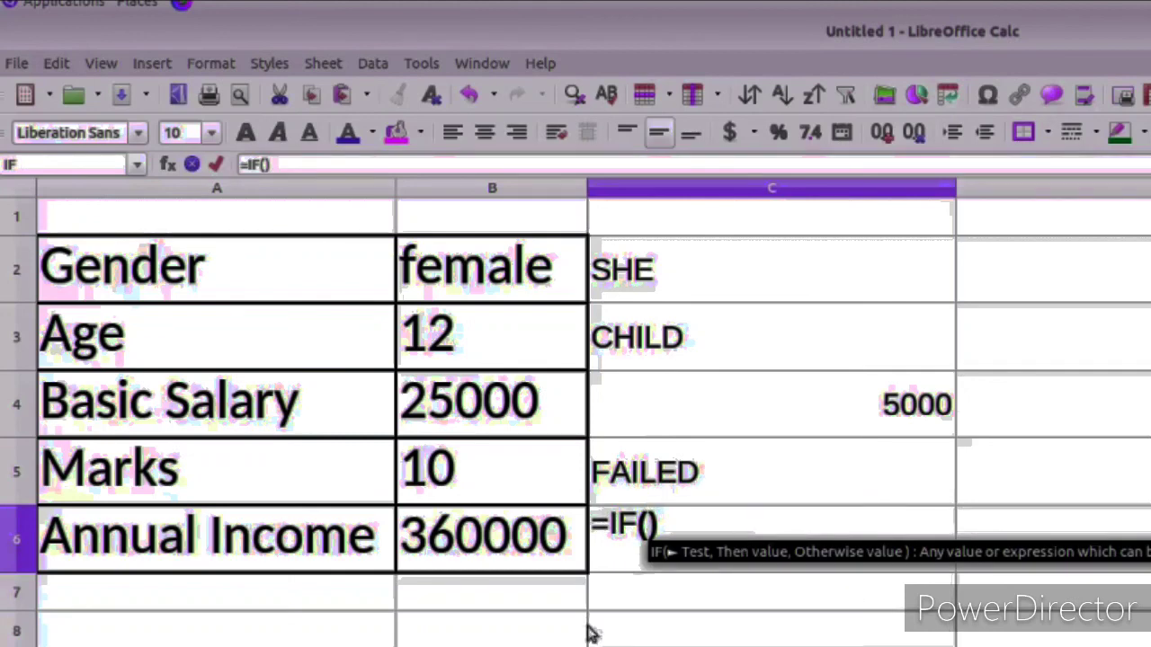
{"action": "left_click", "coordinate": [520, 555]}
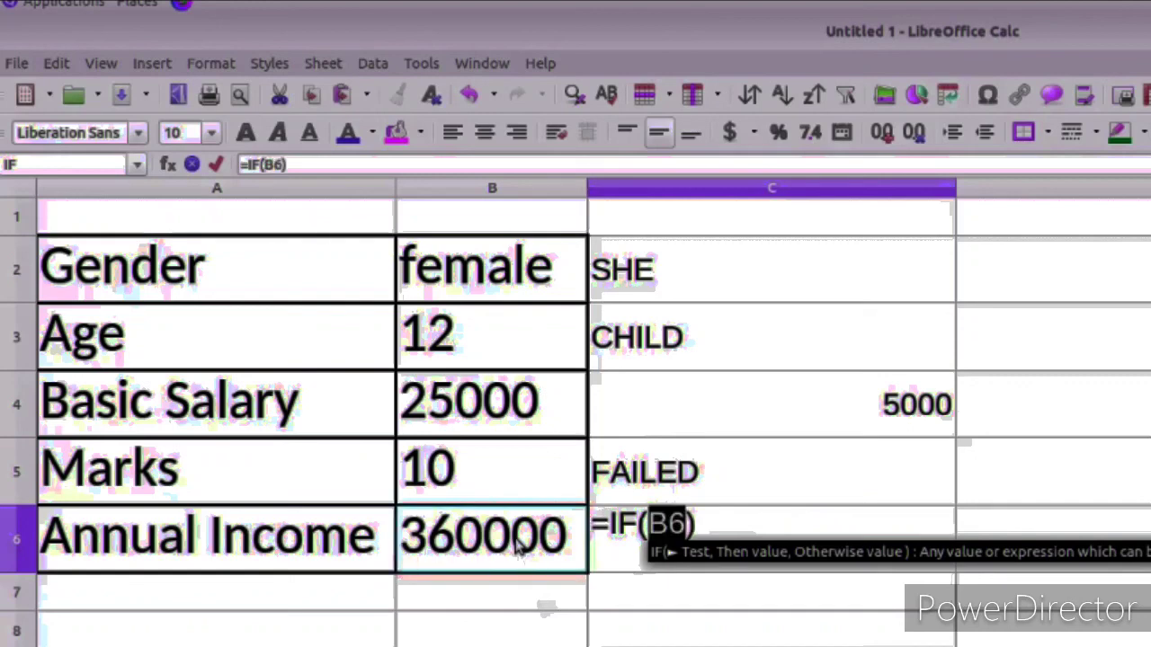
{"action": "type", "text": ">"}
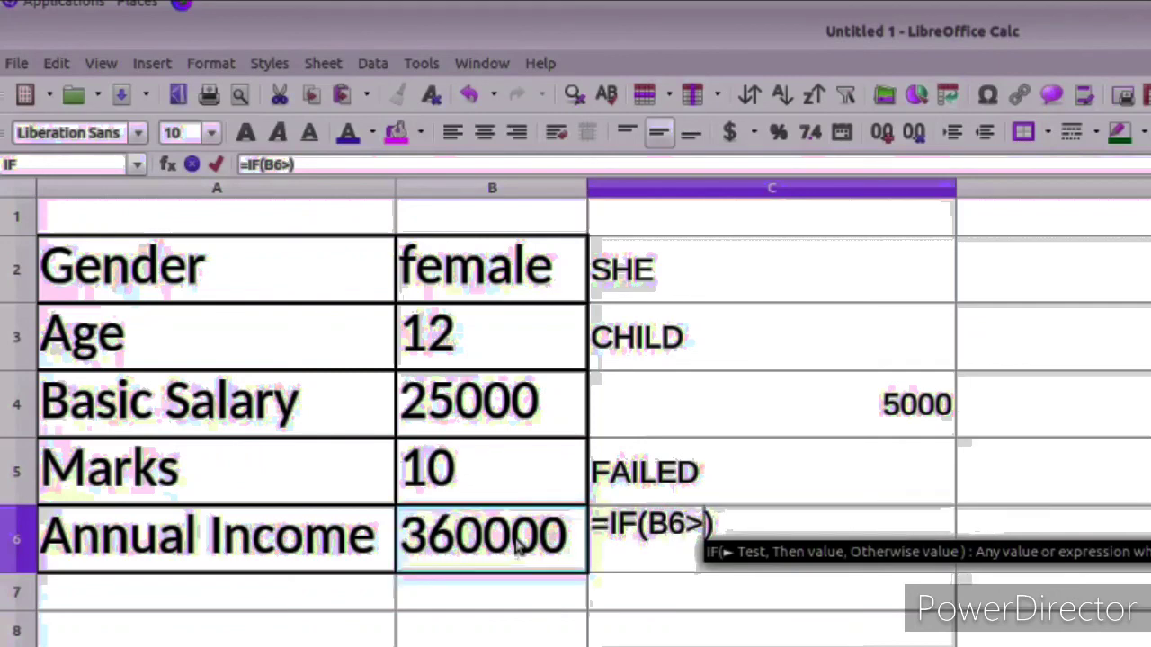
{"action": "type", "text": "30000"}
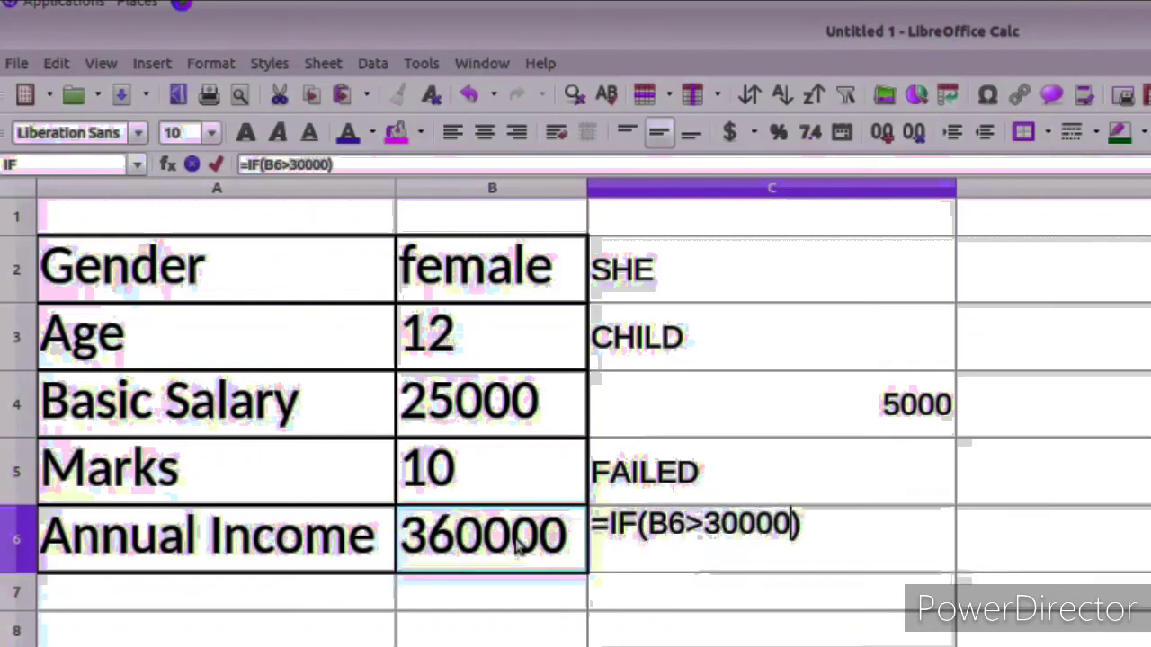
{"action": "type", "text": "0"}
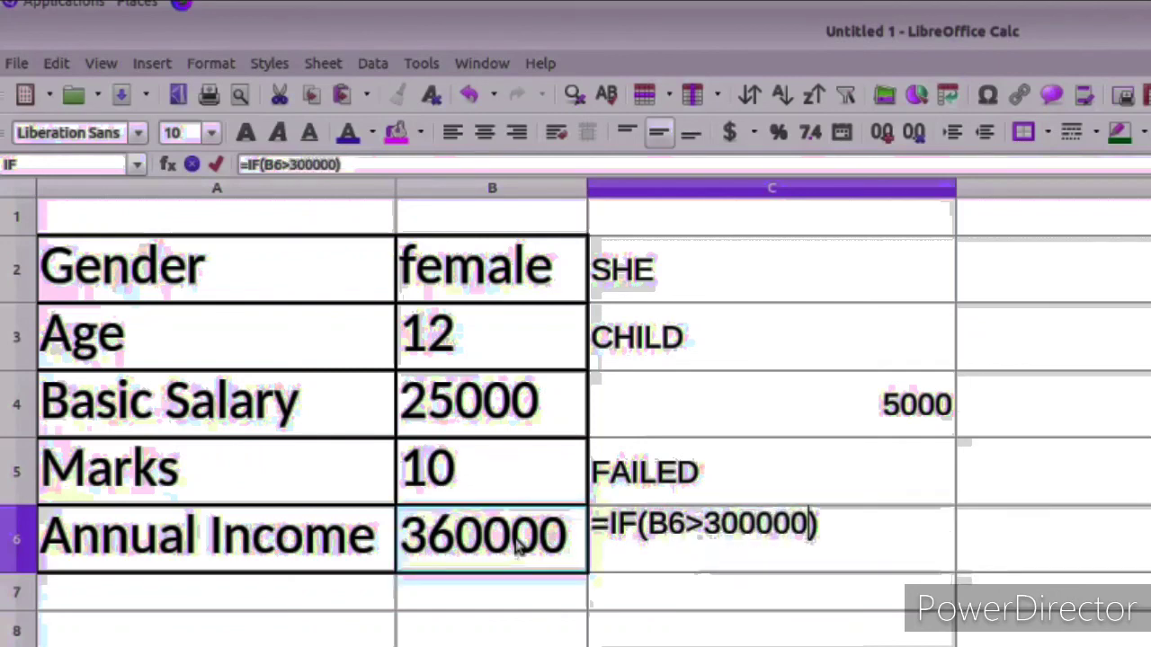
{"action": "type", "text": ","}
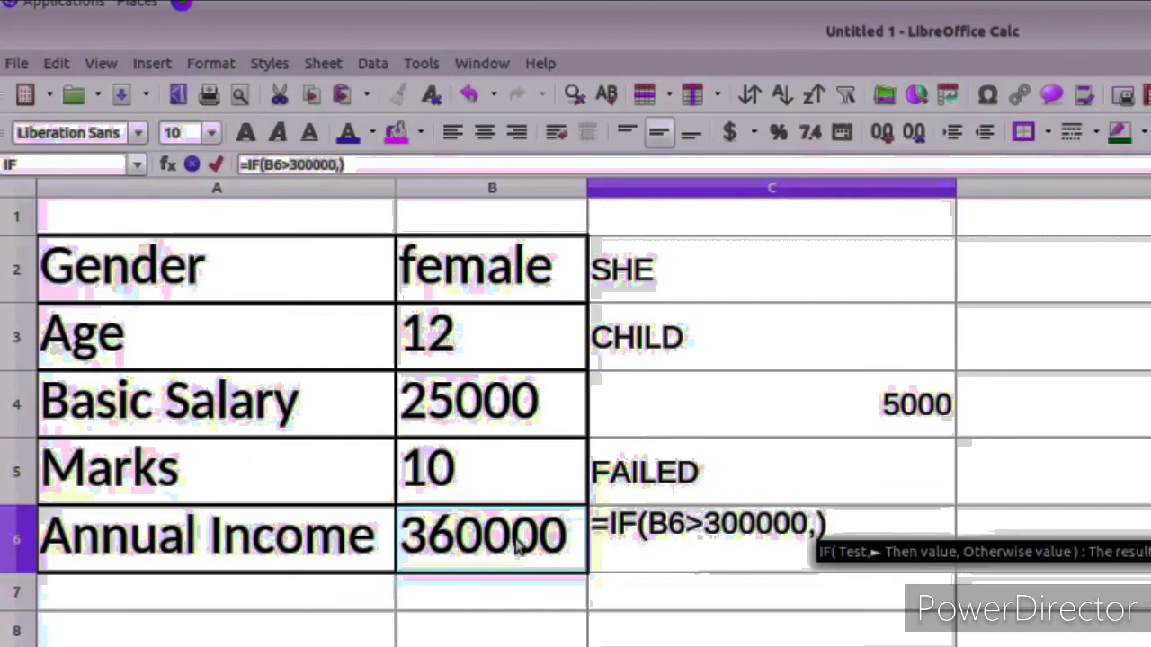
{"action": "type", "text": "\""}
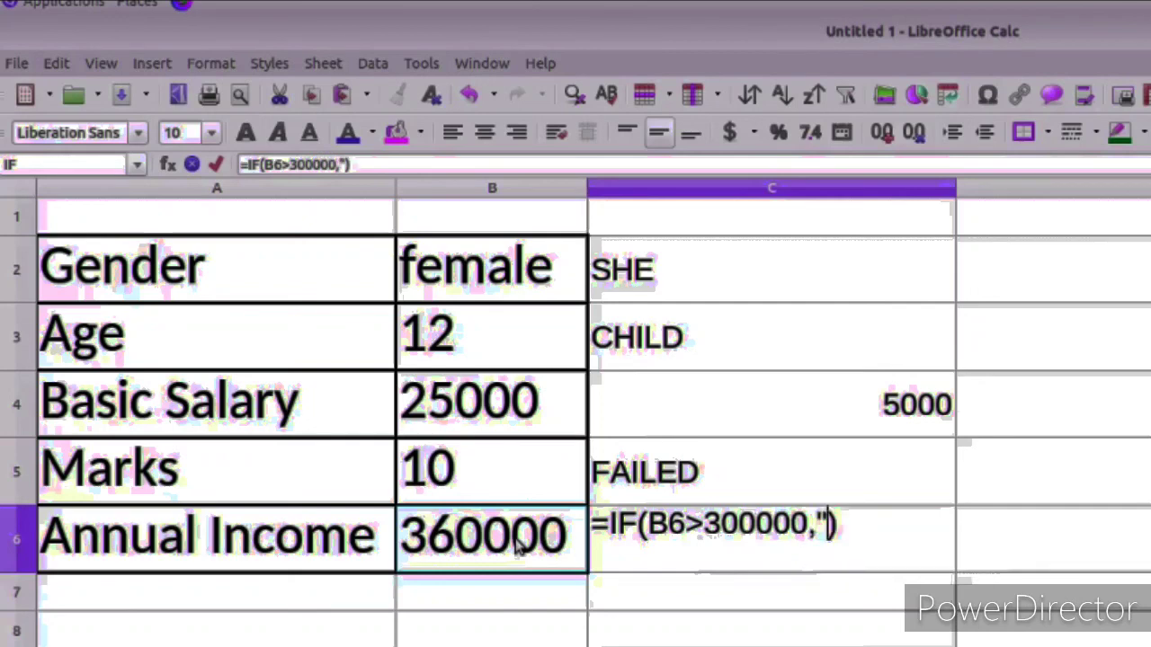
{"action": "type", "text": "RIC"}
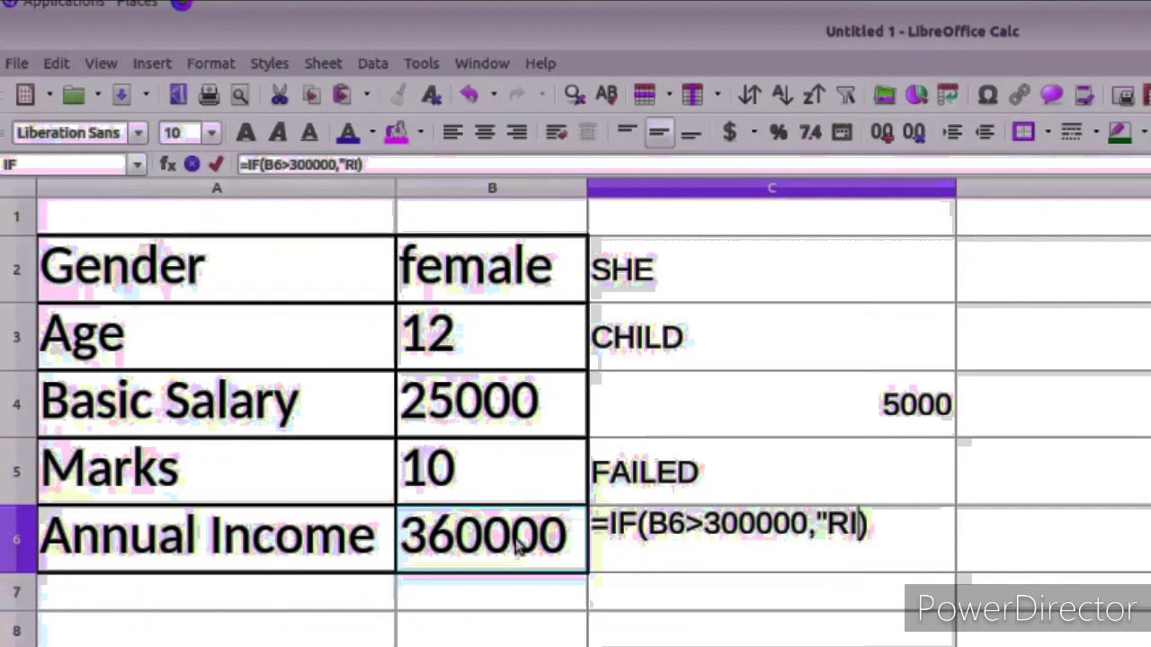
{"action": "type", "text": "H"}
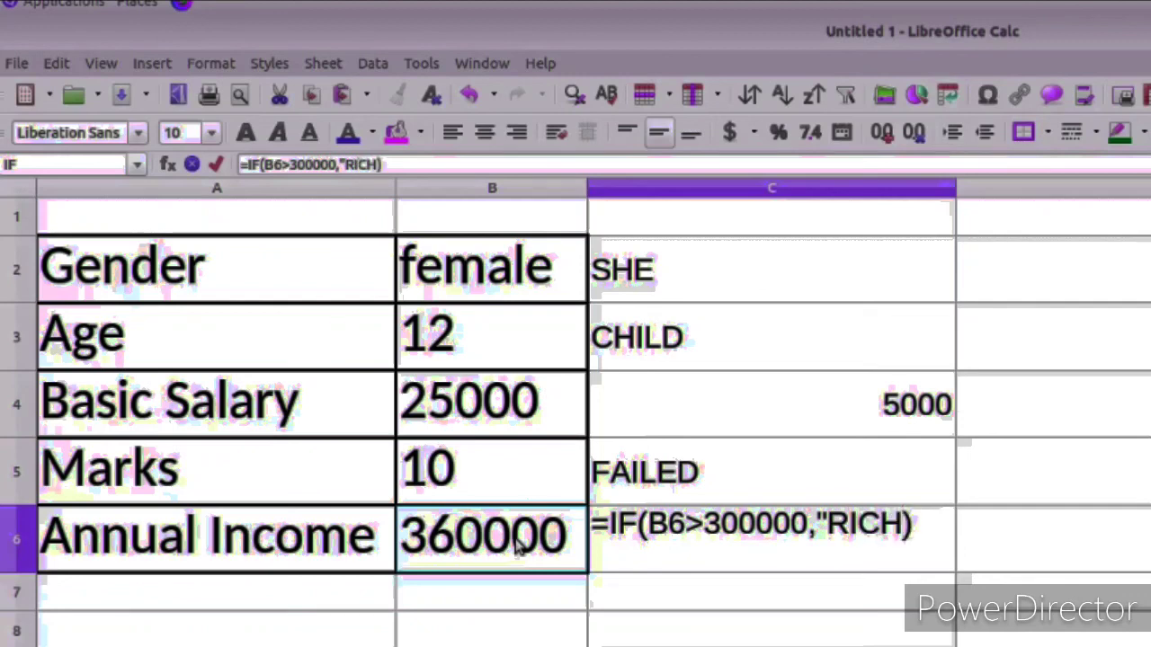
{"action": "type", "text": "\""}
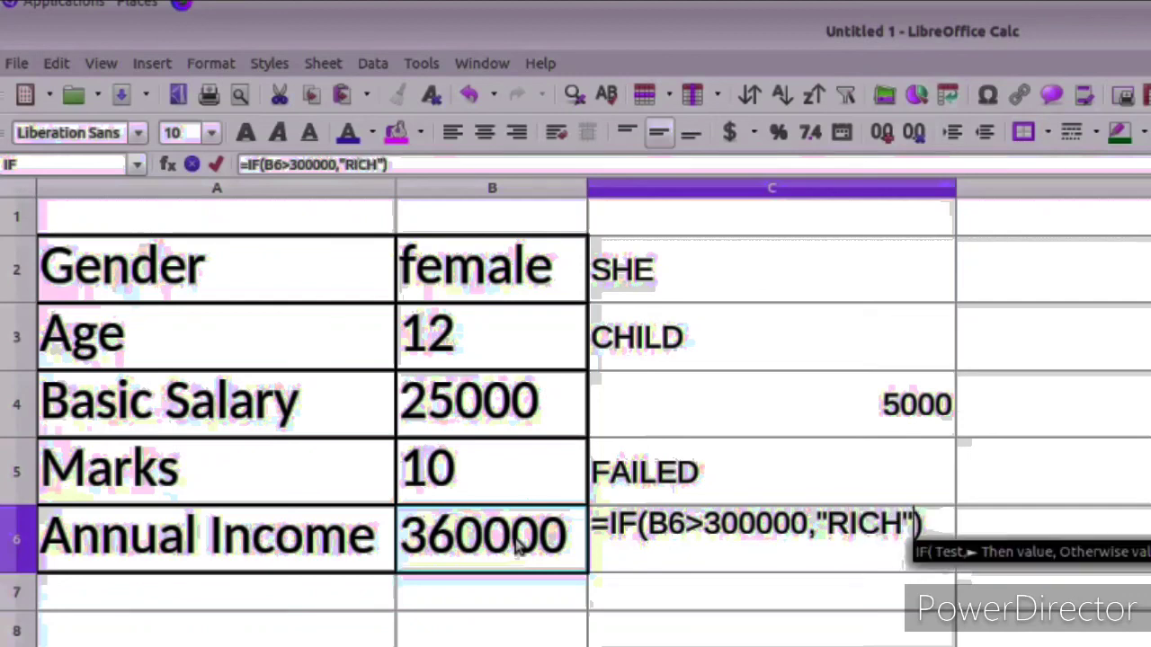
{"action": "type", "text": ","}
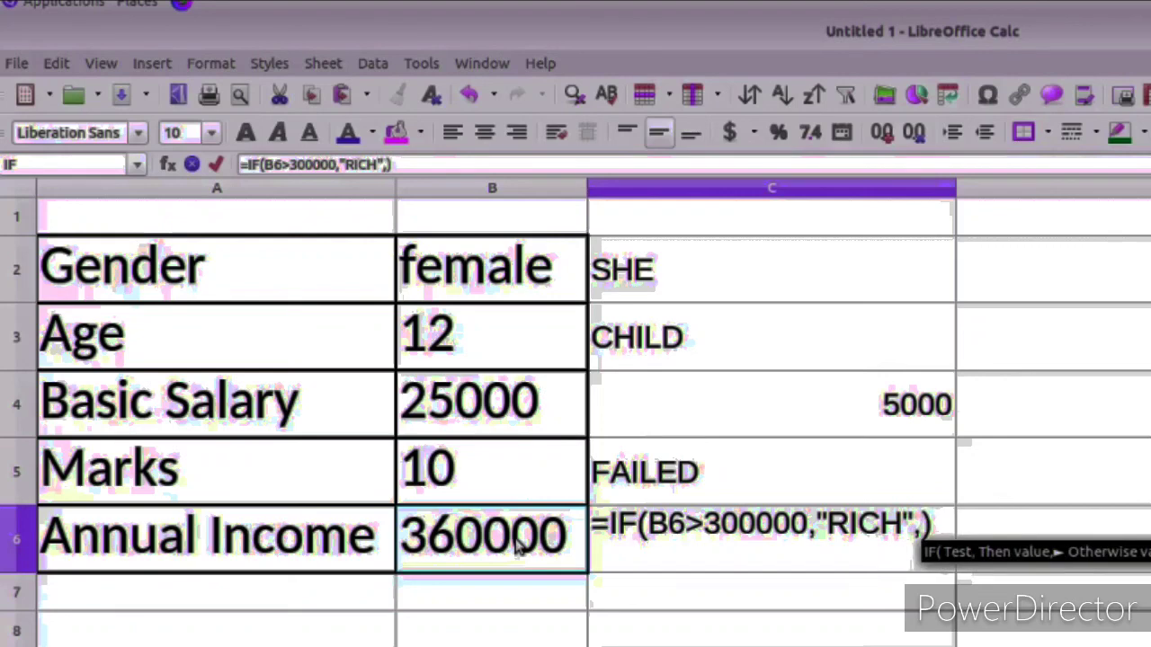
{"action": "type", "text": "\"POO"}
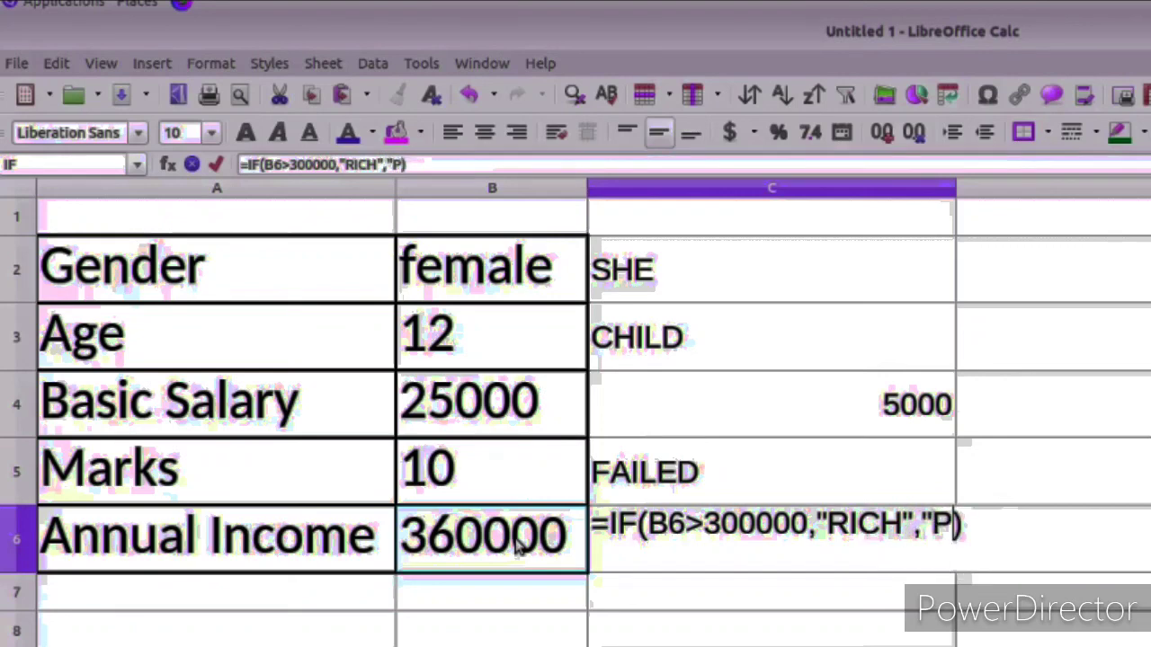
{"action": "type", "text": "R"}
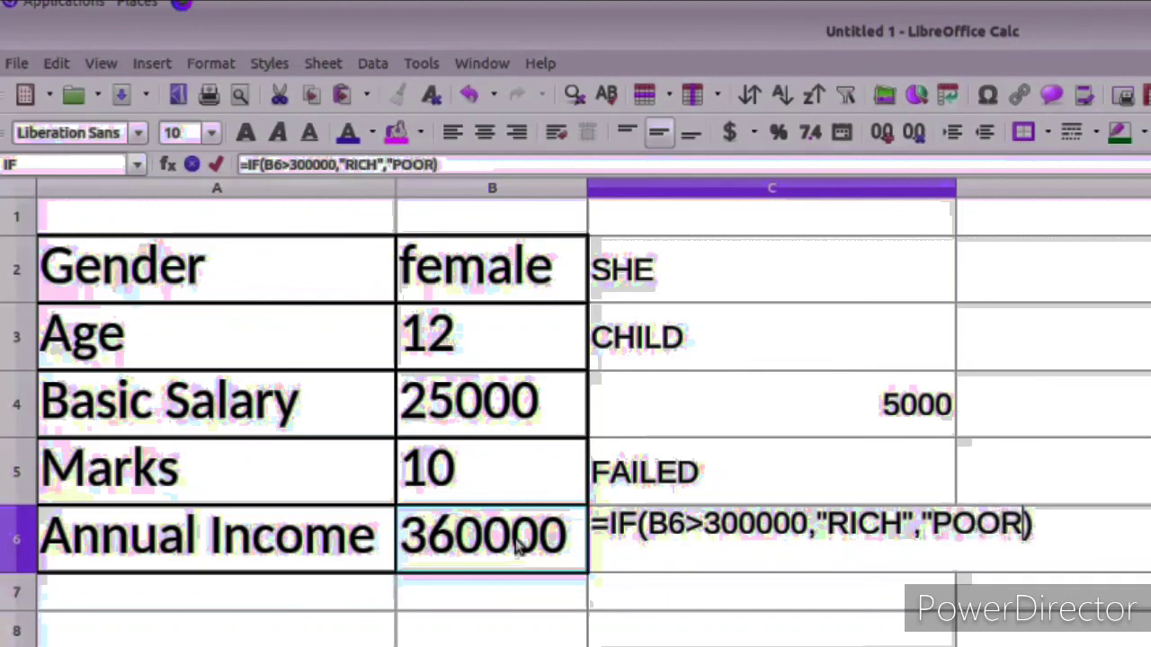
{"action": "type", "text": "\")"}
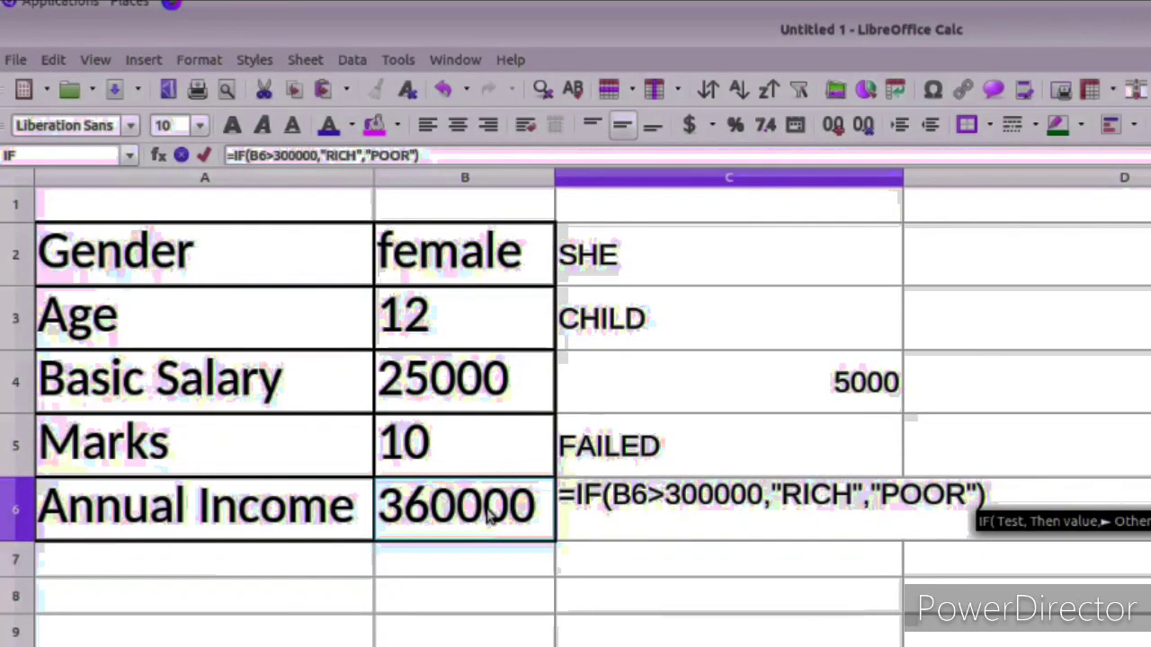
{"action": "key", "text": "Return"}
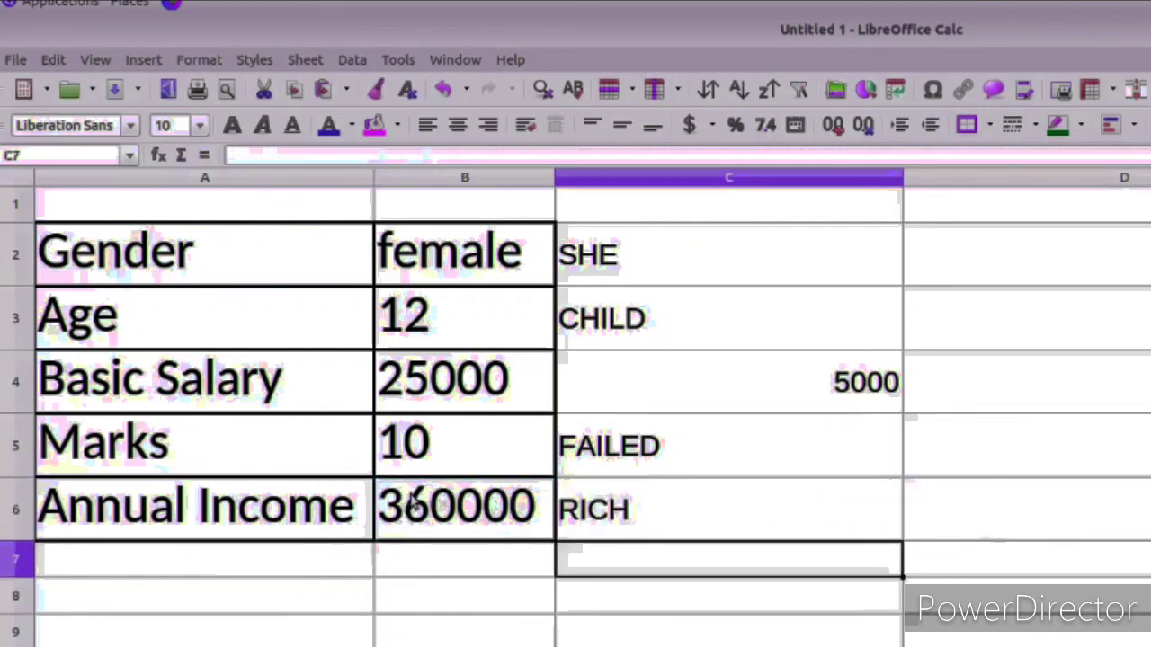
Change the annual income in cell B6 to 60000 to test the other outcome of the formula in C6.
{"action": "left_click", "coordinate": [402, 512]}
{"action": "double_click", "coordinate": [409, 503]}
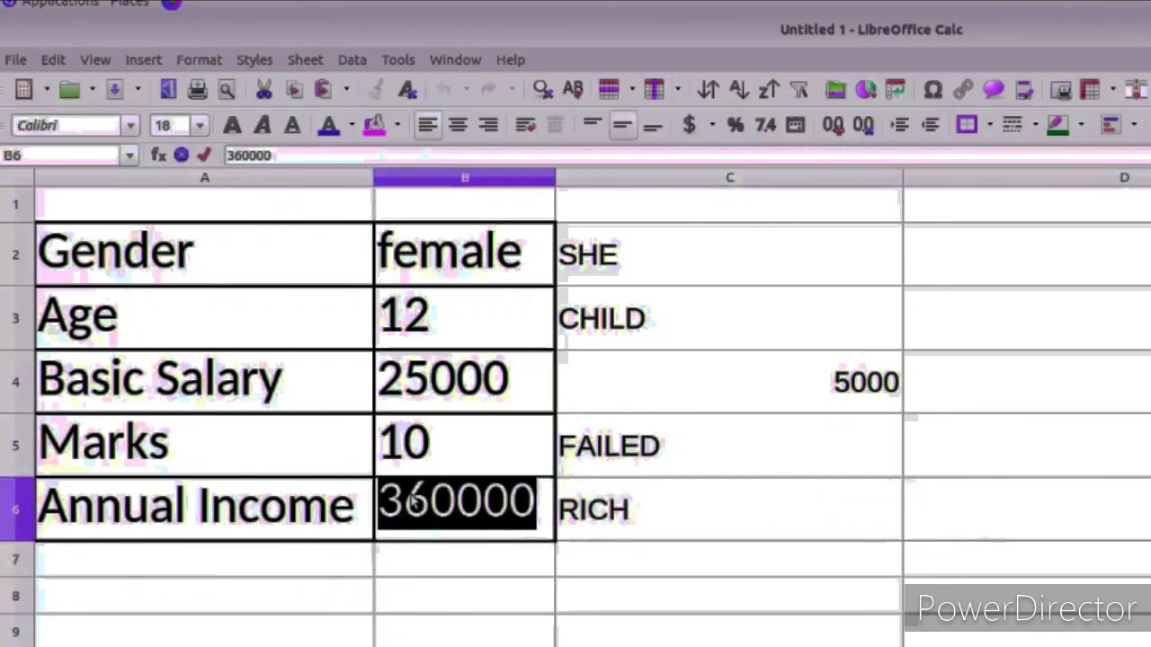
{"action": "left_click", "coordinate": [407, 503]}
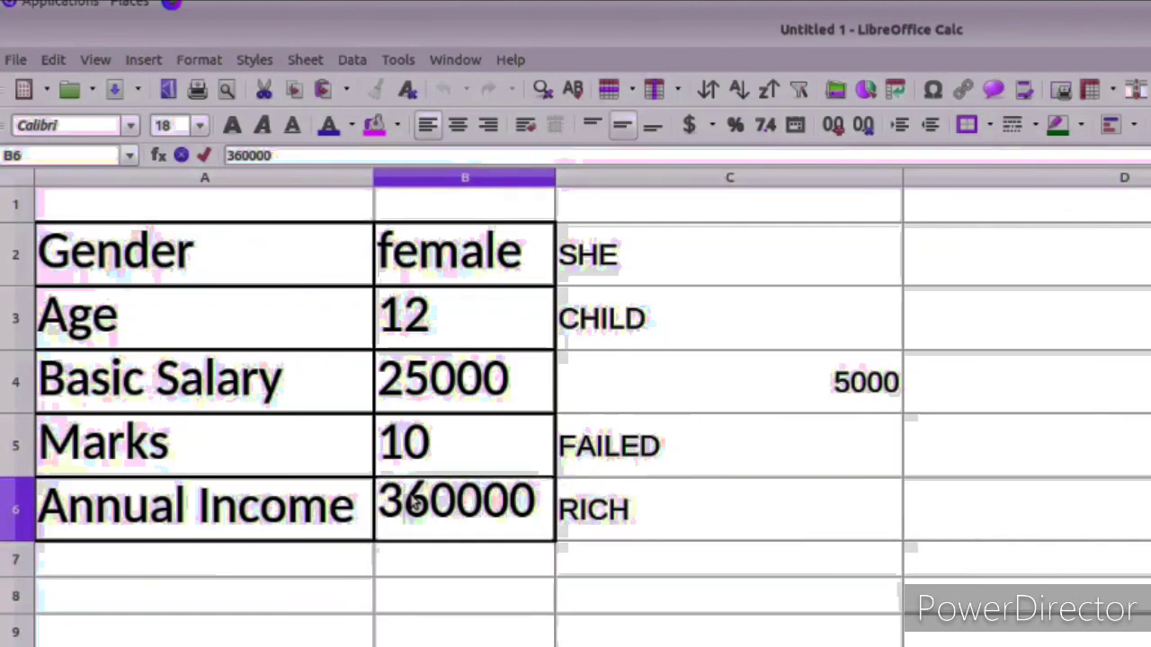
{"action": "key", "text": "BackSpace"}
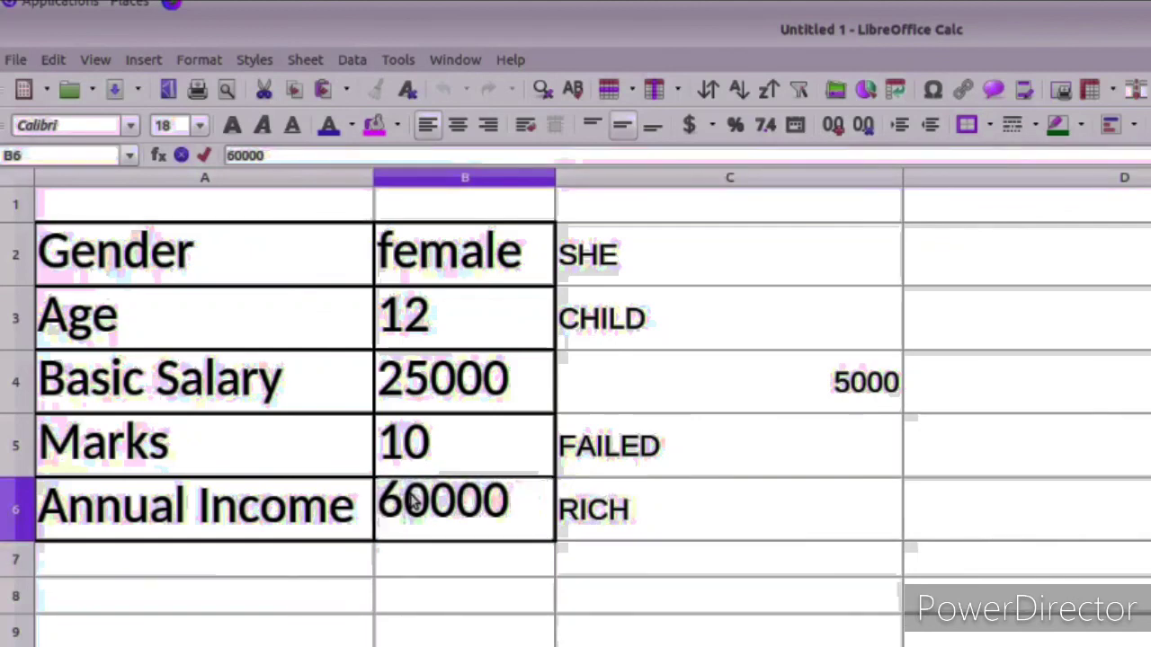
{"action": "left_click", "coordinate": [518, 514]}
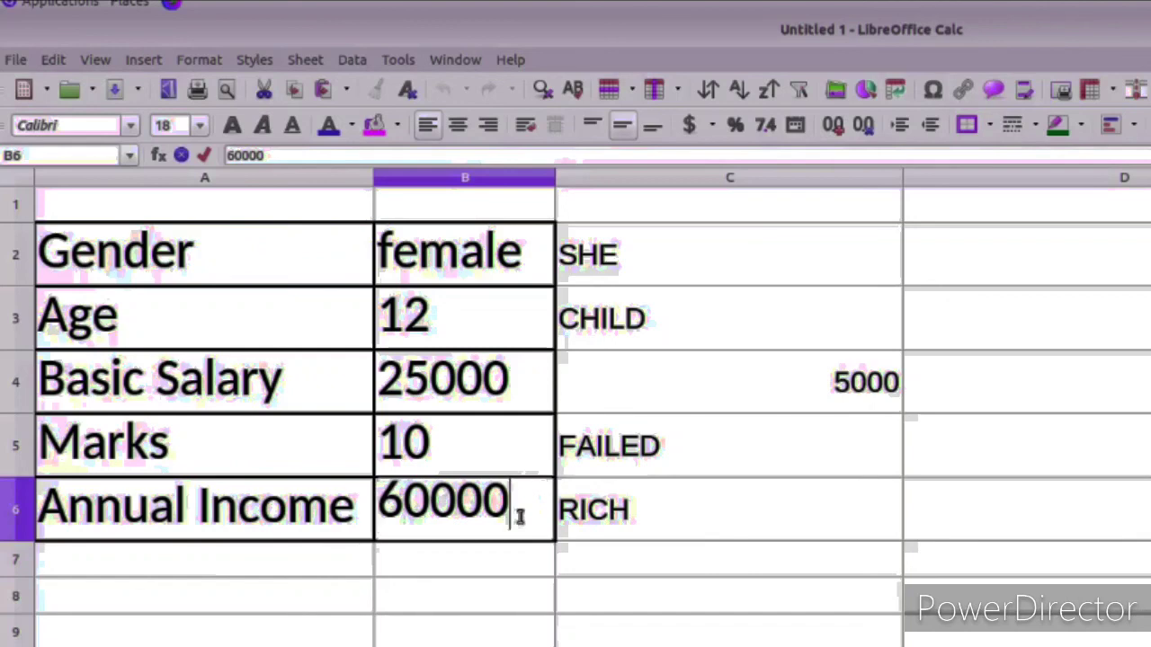
{"action": "key", "text": "Return"}
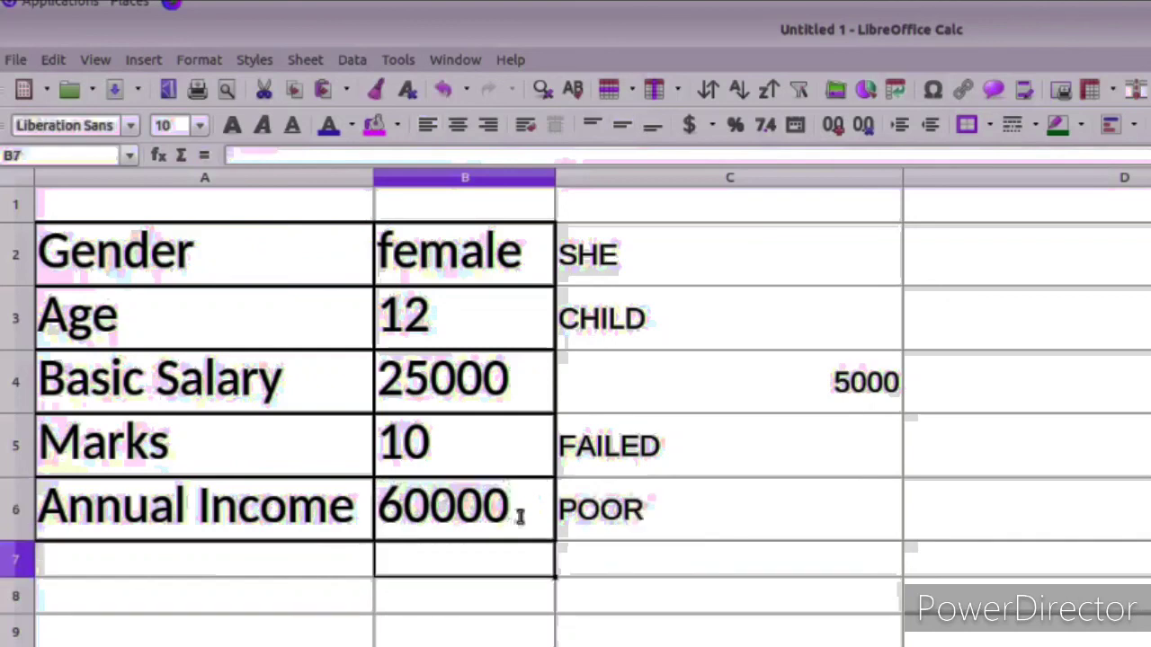